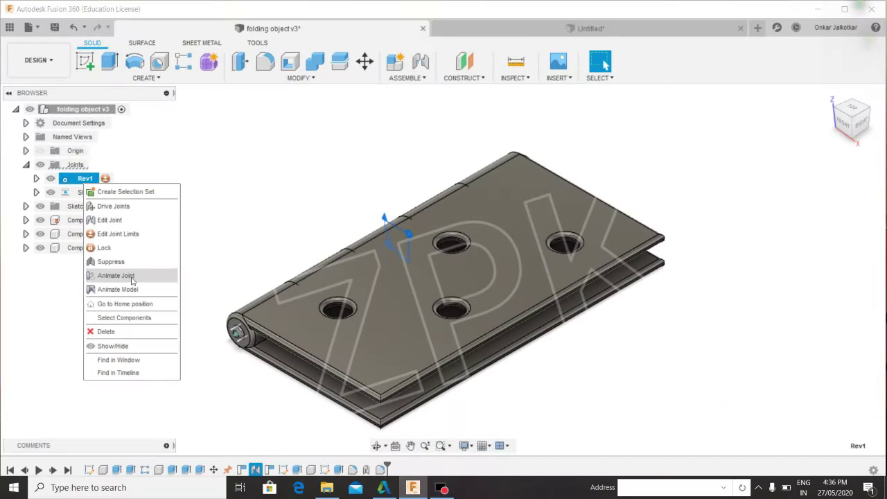
Step: Animate the hinge's Rev1 revolute joint so the leaf swings open and closed
click(142, 275)
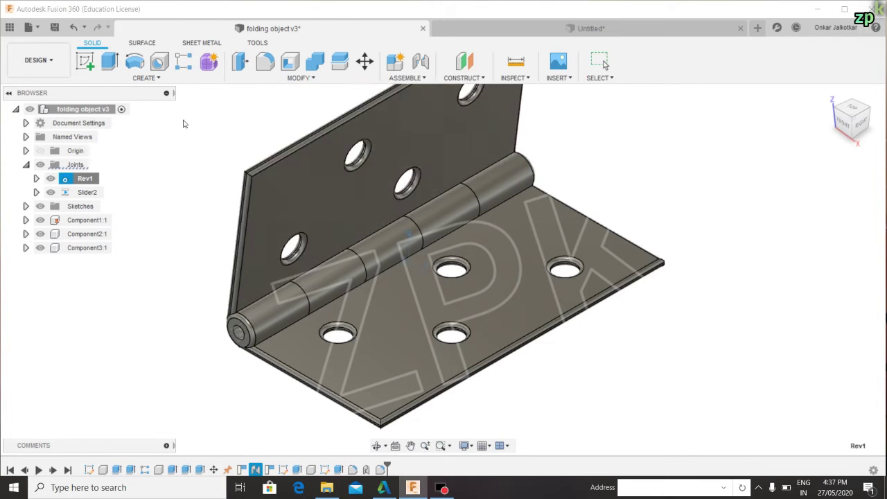
Step: Stop the joint animation and start a new empty design
key(Escape)
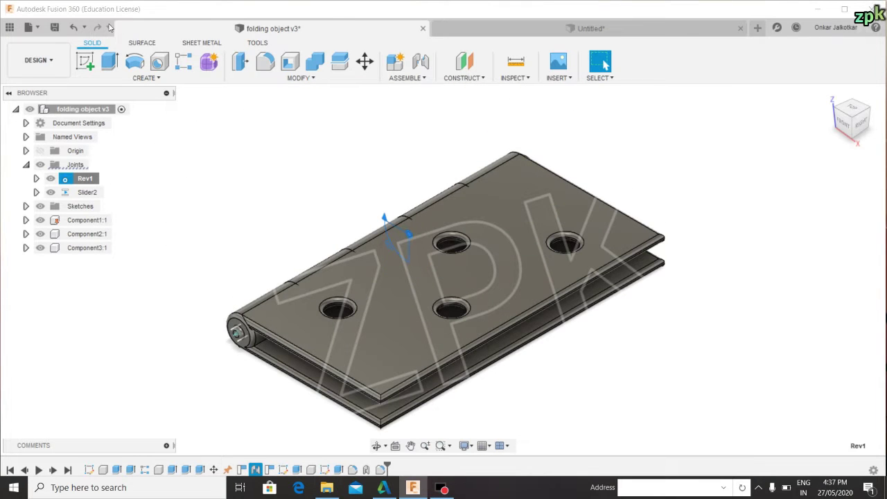
click(29, 27)
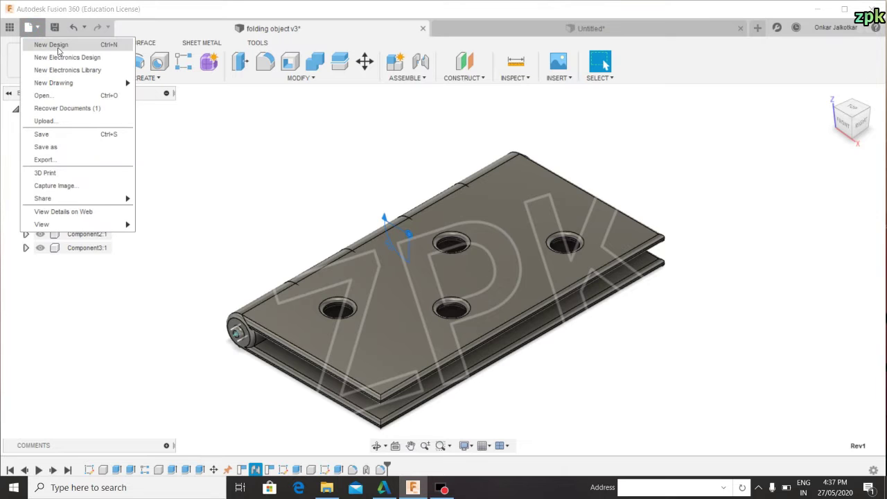
click(589, 28)
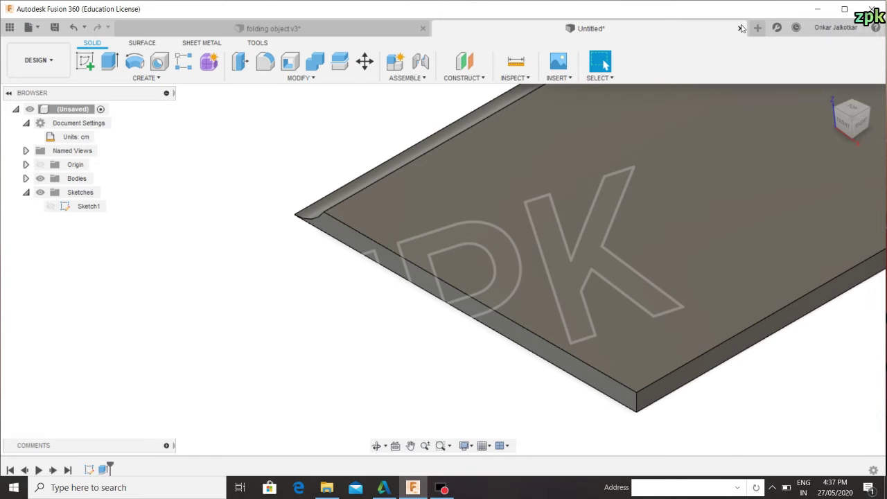
click(759, 30)
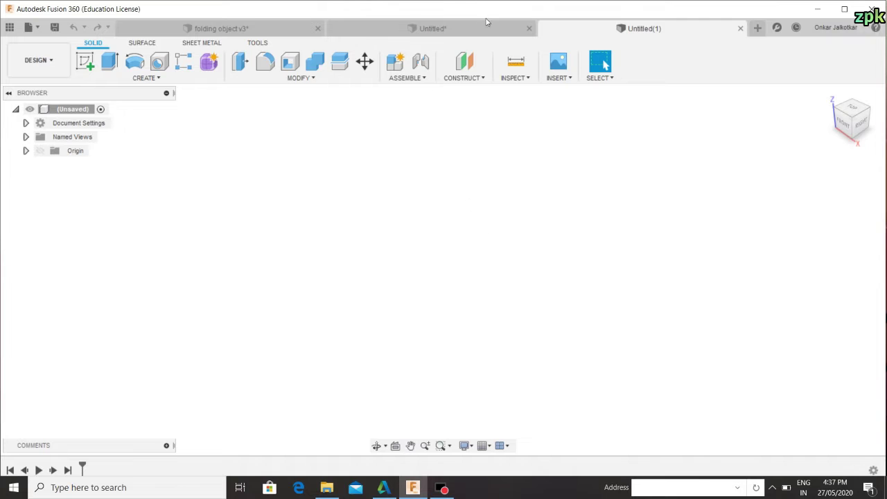
Step: Close the Untitled plate design, discarding its unsaved changes
click(517, 31)
click(528, 28)
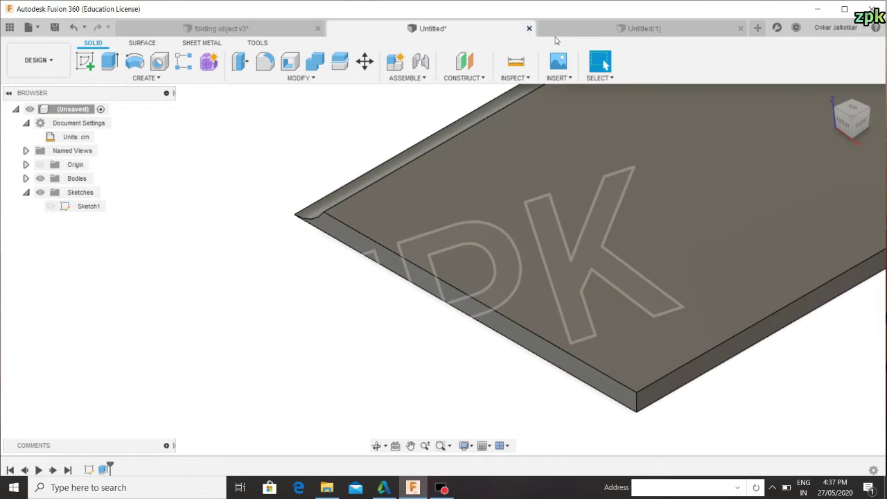
click(444, 265)
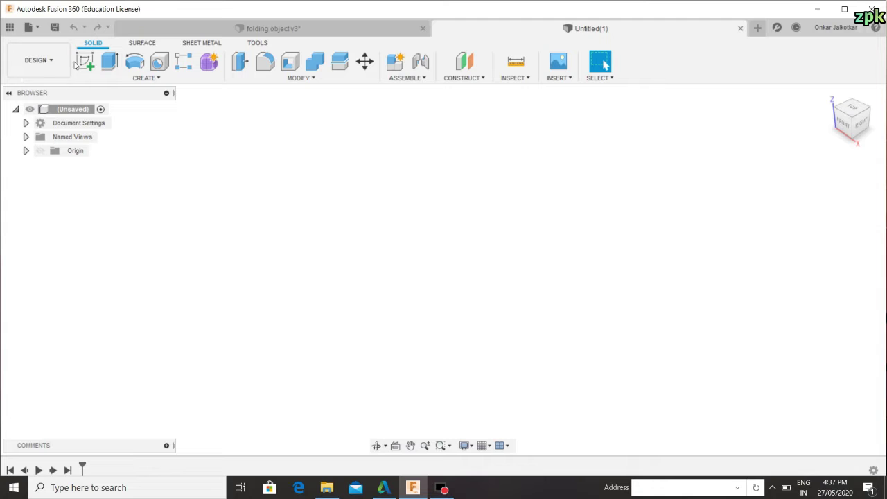
Step: Start Sketch1 on the front origin plane and view it straight on
click(85, 61)
click(472, 273)
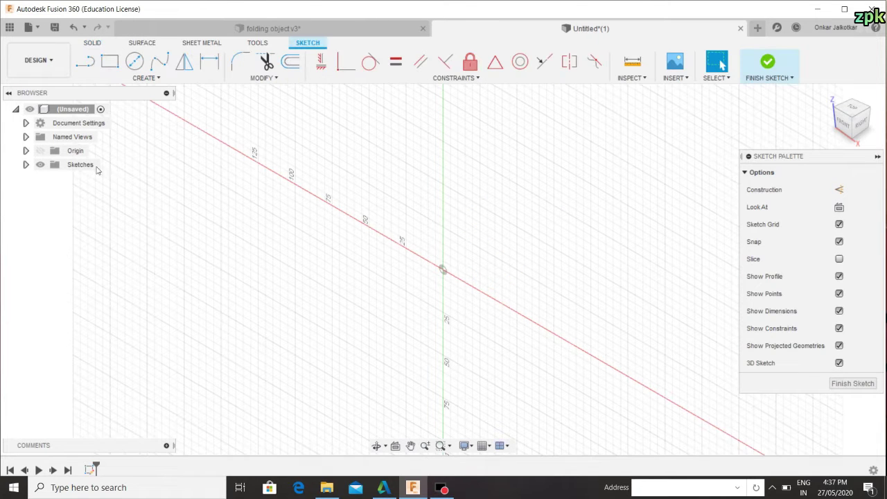
click(25, 164)
right_click(67, 180)
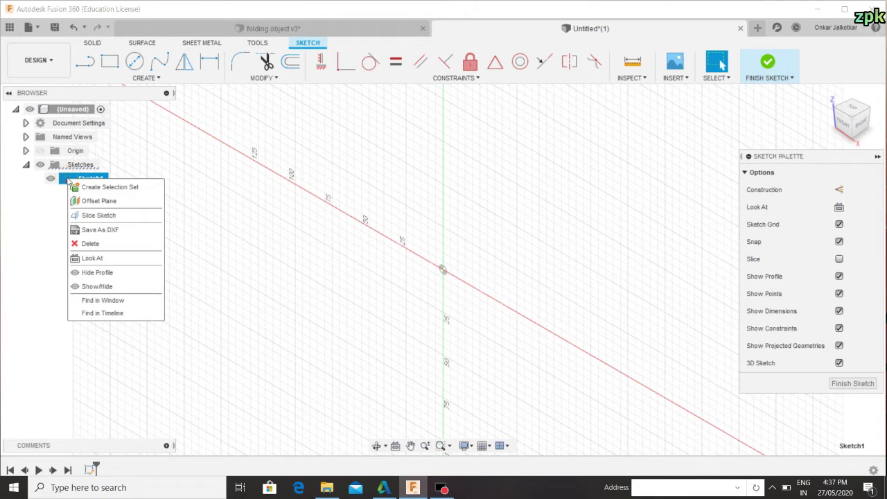
click(93, 258)
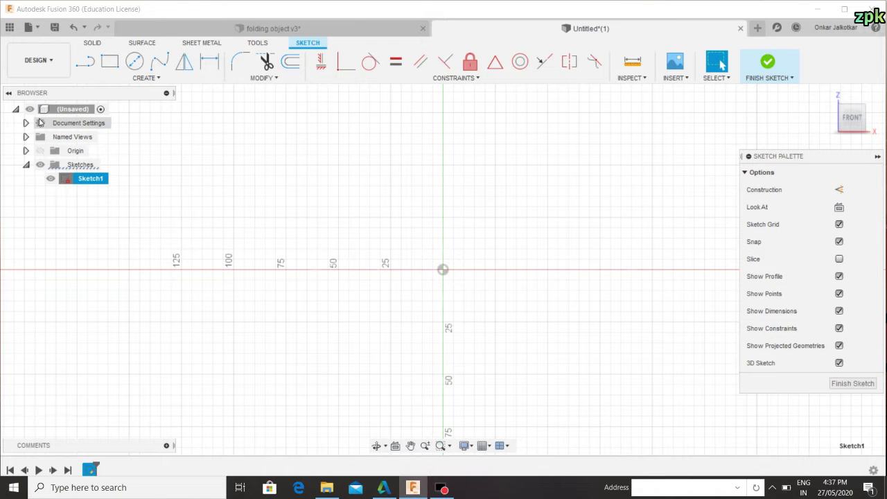
Step: Change the document units from mm to centimetres
click(25, 123)
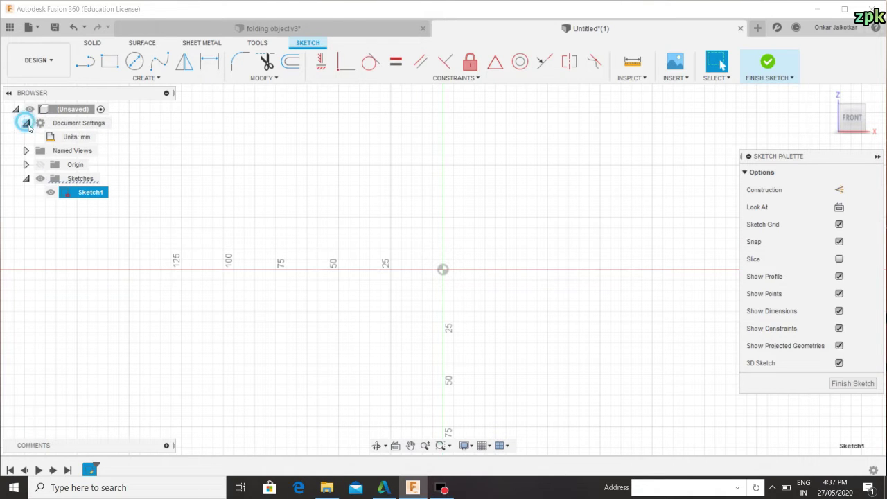
click(101, 137)
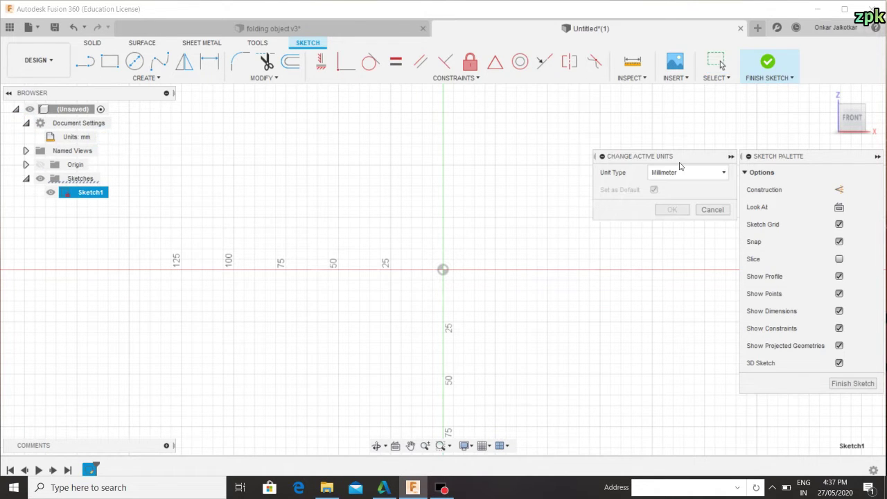
click(687, 173)
click(687, 192)
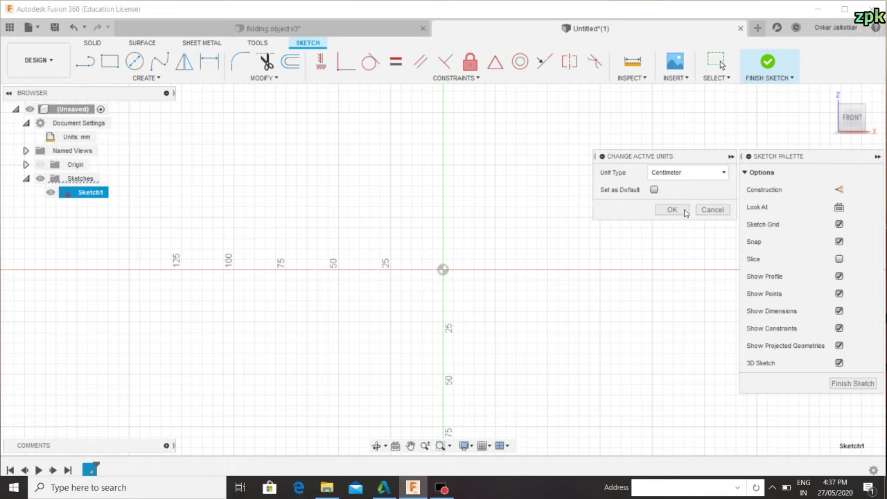
click(671, 209)
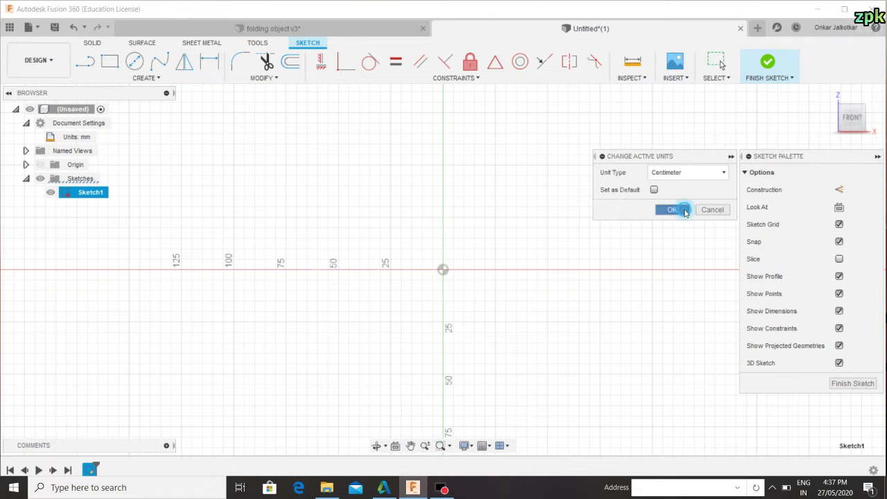
Step: Draw a 5 × 0.25 cm rectangle anchored at the sketch origin
click(109, 61)
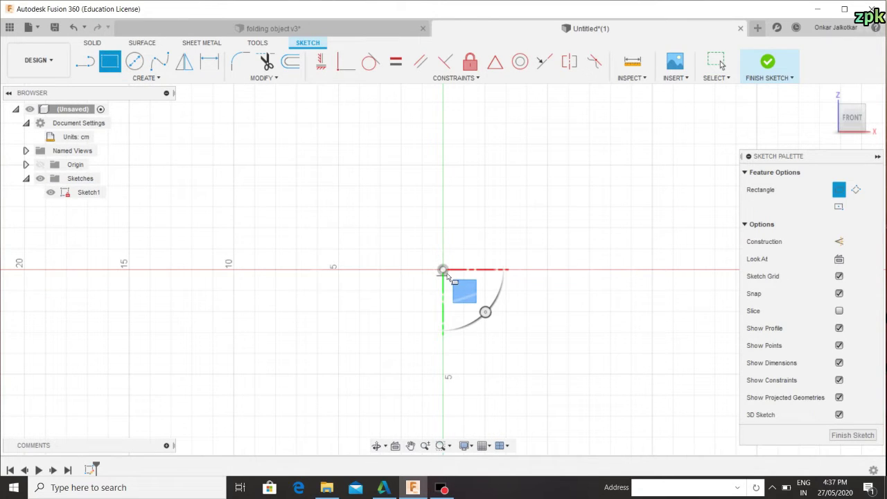
click(442, 269)
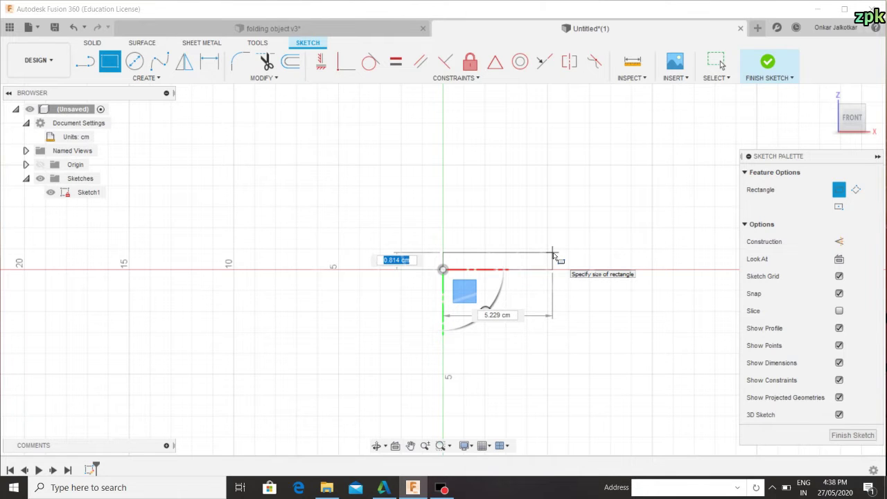
key(Tab)
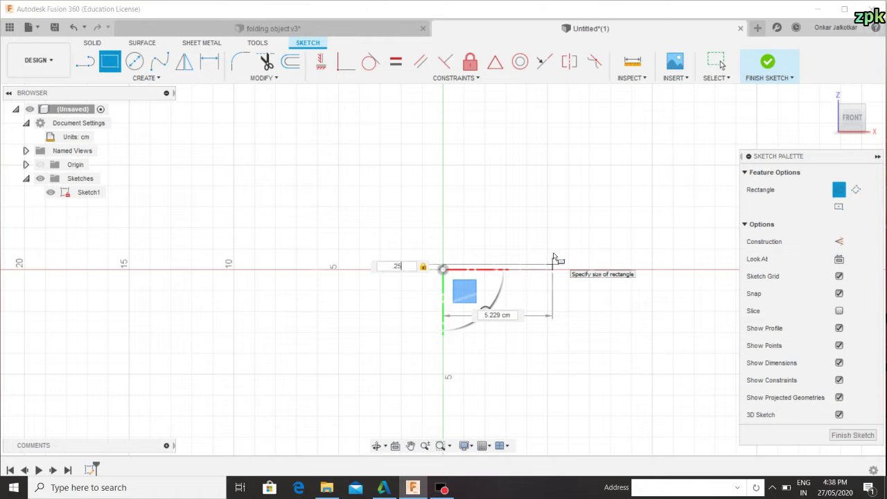
key(Tab)
key(Return)
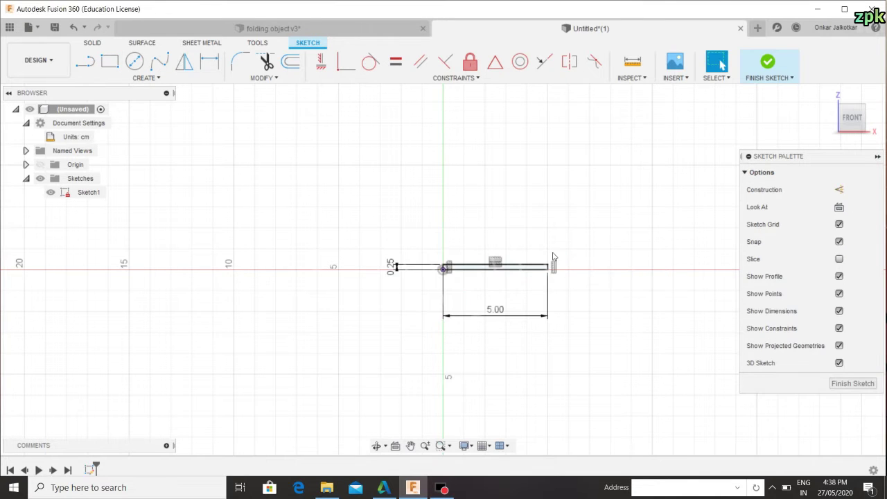
scroll(495, 246, up, 2)
scroll(453, 251, up, 1)
click(136, 63)
scroll(412, 289, up, 1)
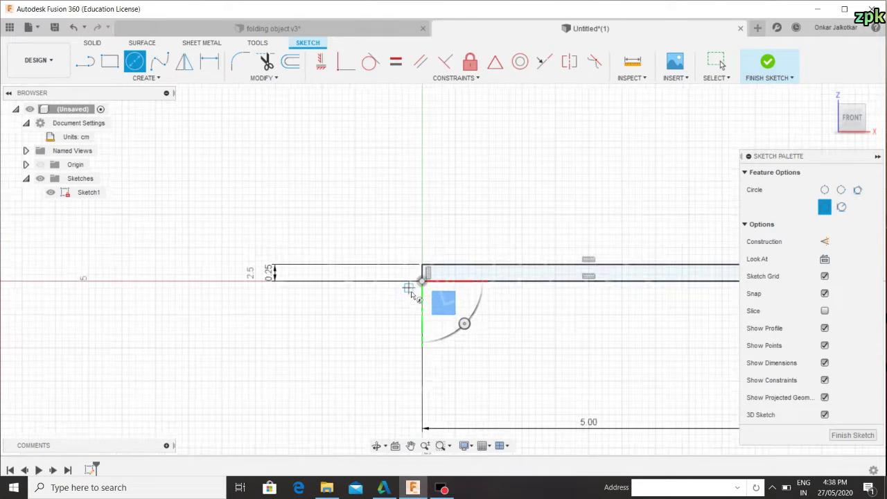
scroll(411, 289, up, 1)
key(Escape)
Step: Draw a 1 cm two-point circle starting at the rectangle's origin corner
click(137, 62)
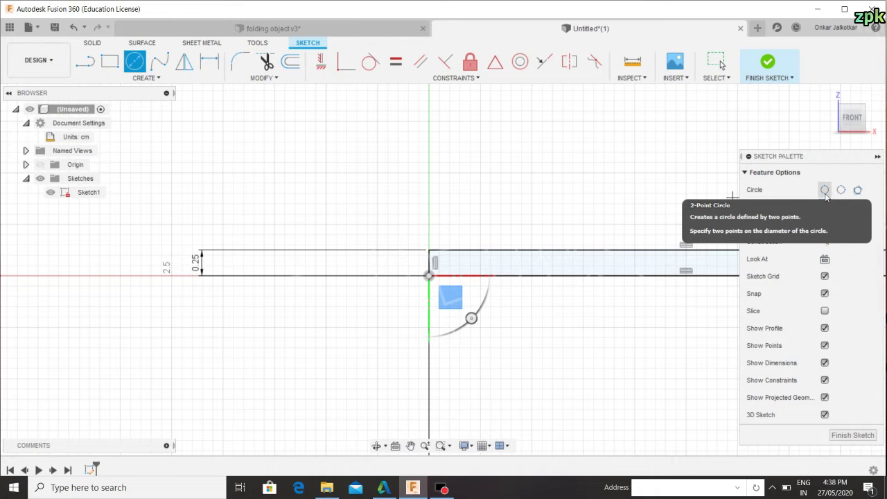
click(825, 195)
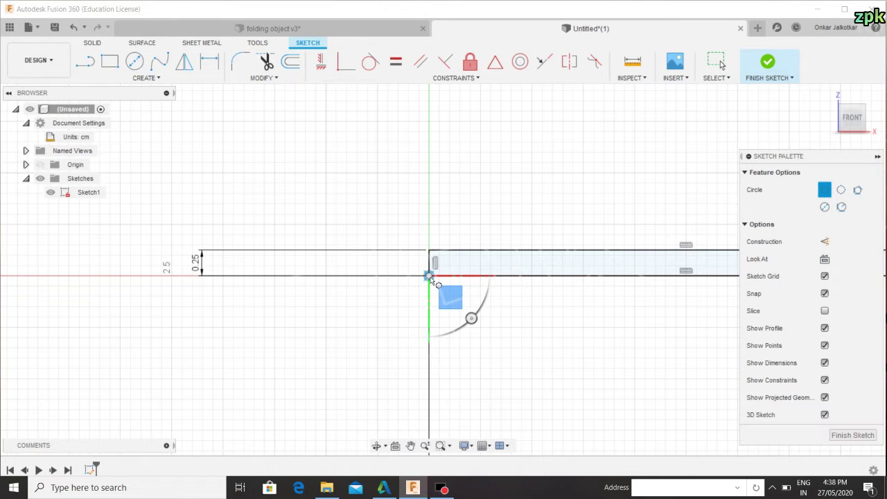
click(430, 276)
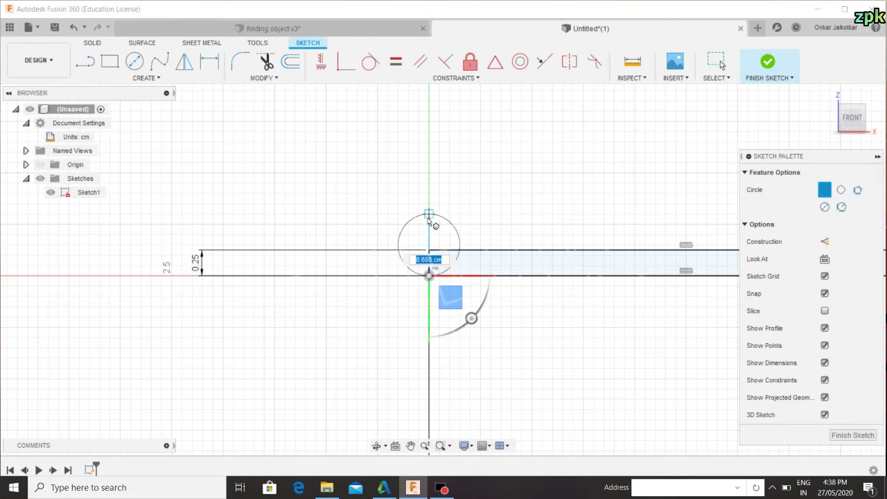
text(1)
key(Return)
key(Escape)
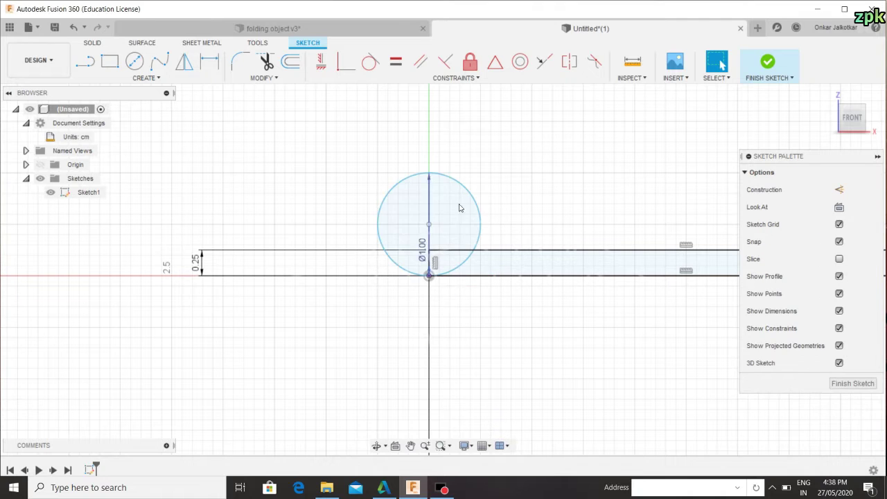
Step: Add a concentric 0.4 cm circle inside it and finish the sketch
click(138, 69)
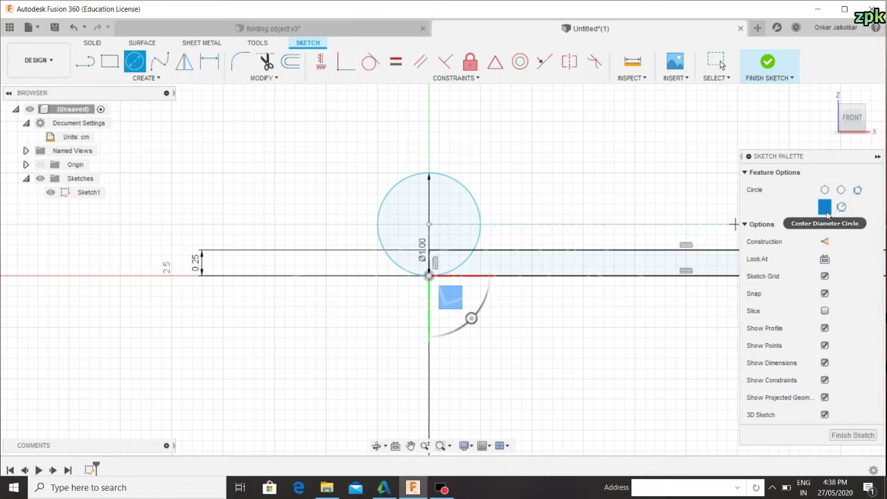
click(429, 224)
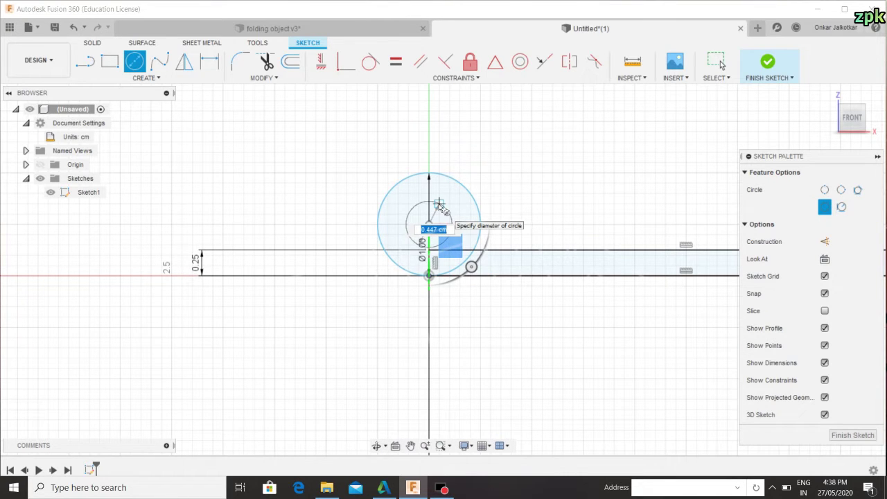
text(4)
key(Return)
key(Escape)
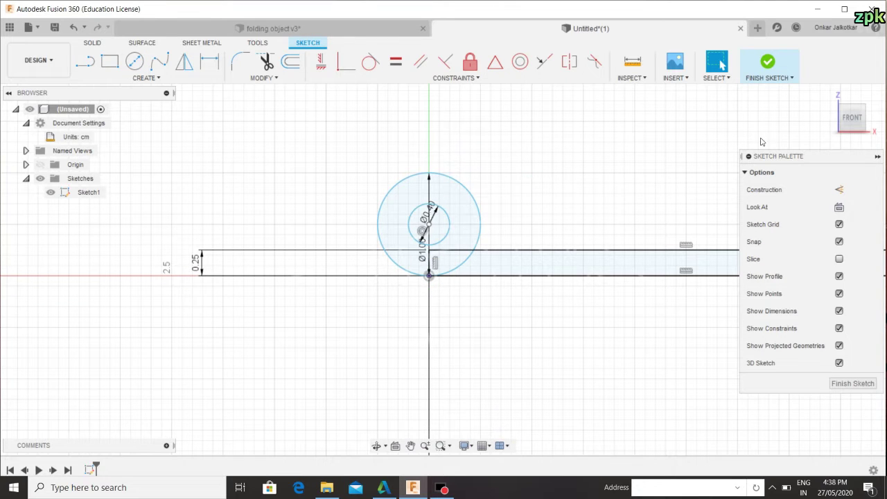
click(767, 62)
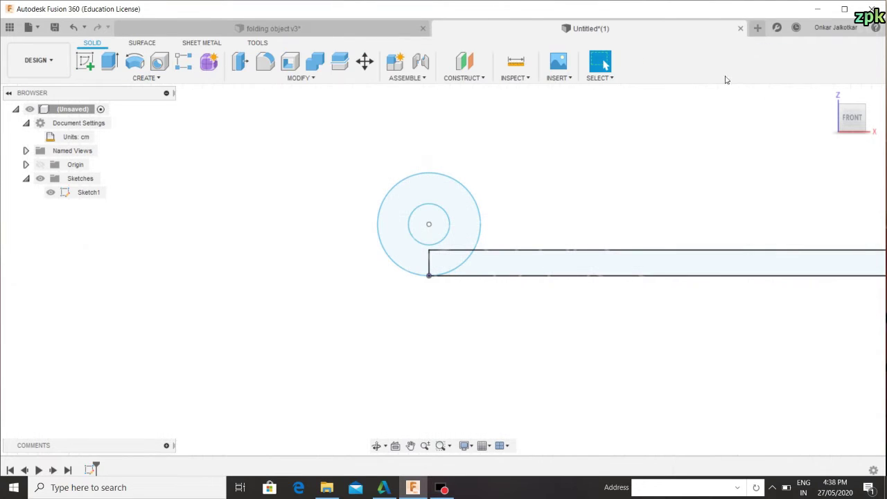
Step: Add an empty, active component, Component1:1, from Assemble > New Component
click(828, 95)
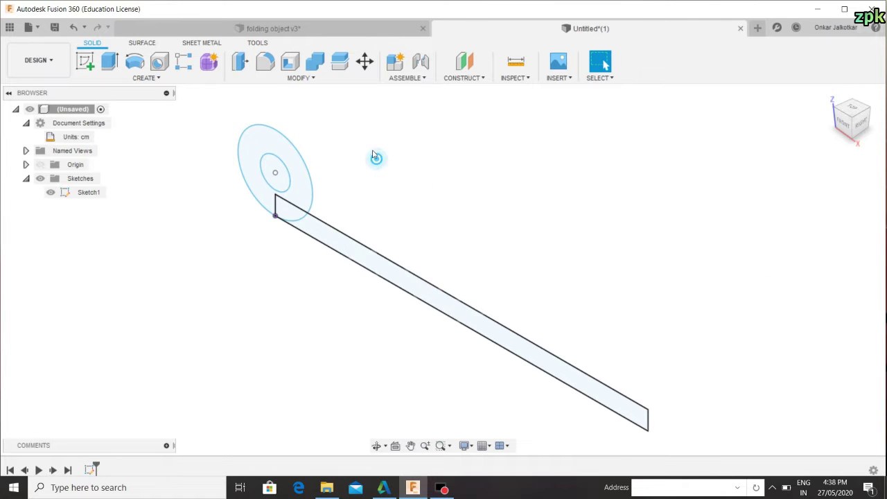
click(406, 77)
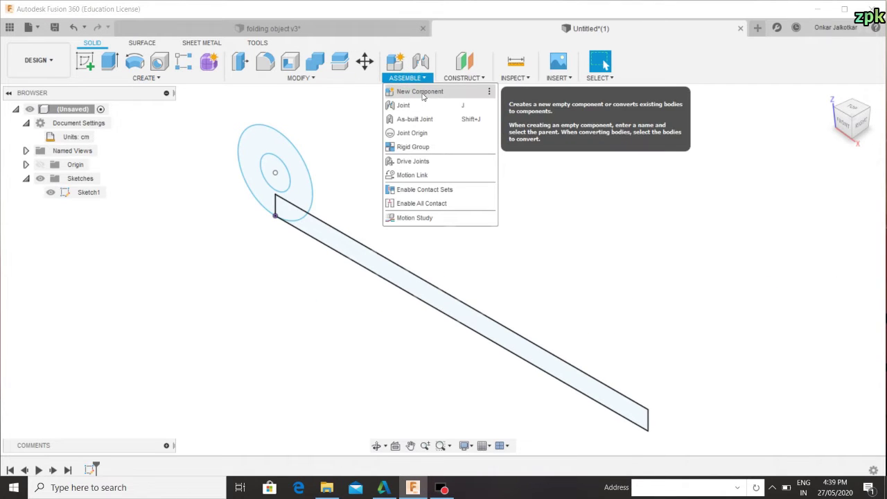
click(325, 116)
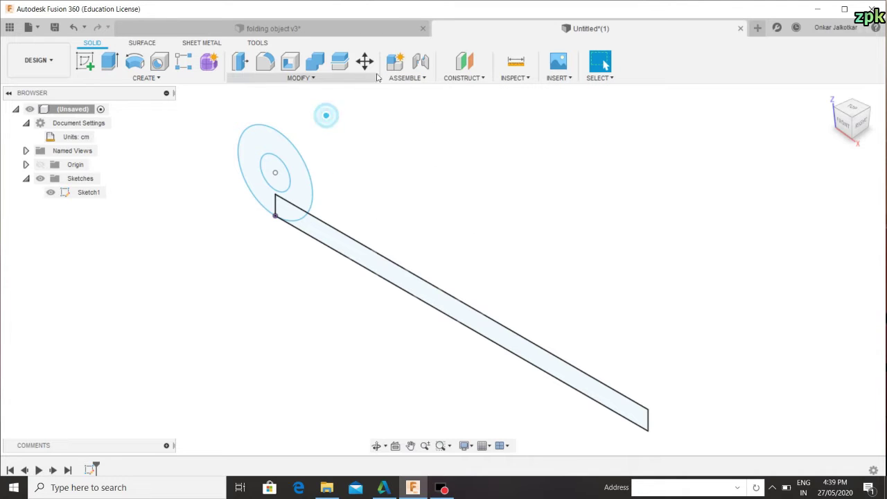
click(395, 64)
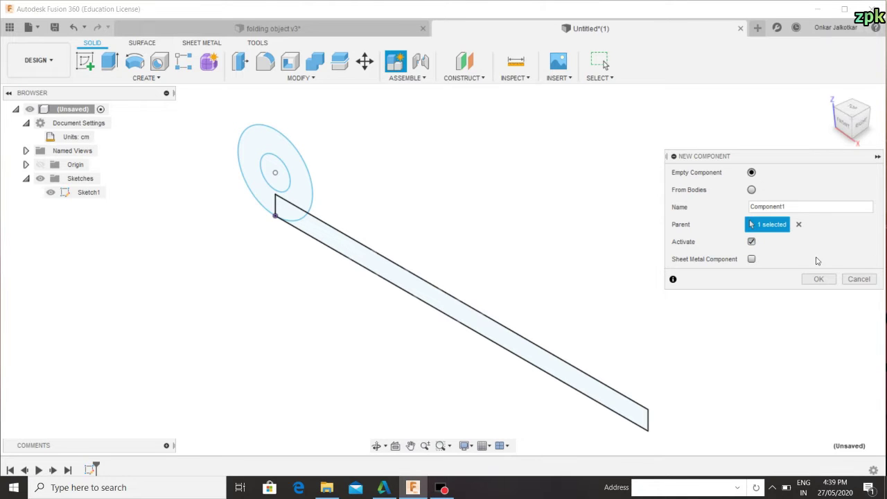
click(820, 279)
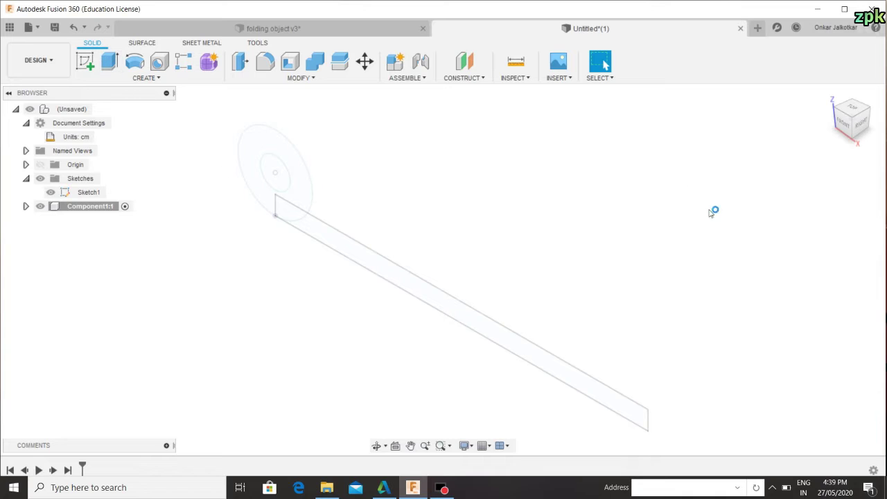
Step: Extrude the thin strip profile 10 cm into a solid plate
click(113, 62)
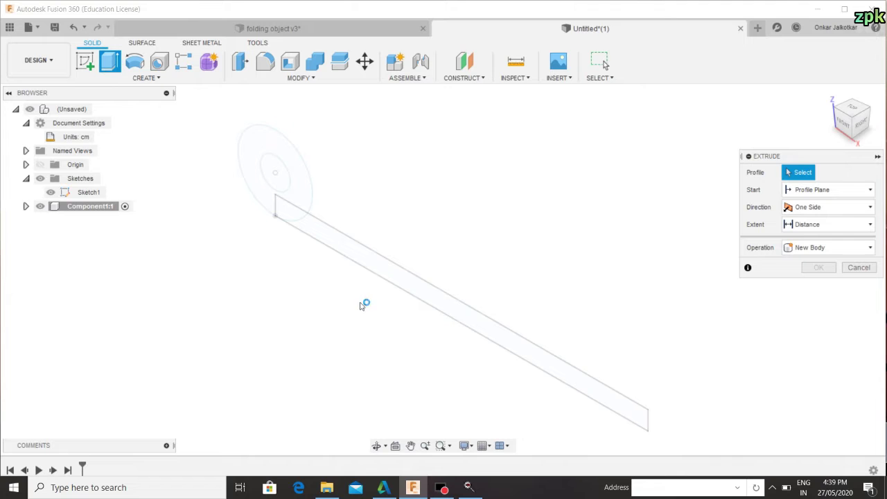
click(439, 307)
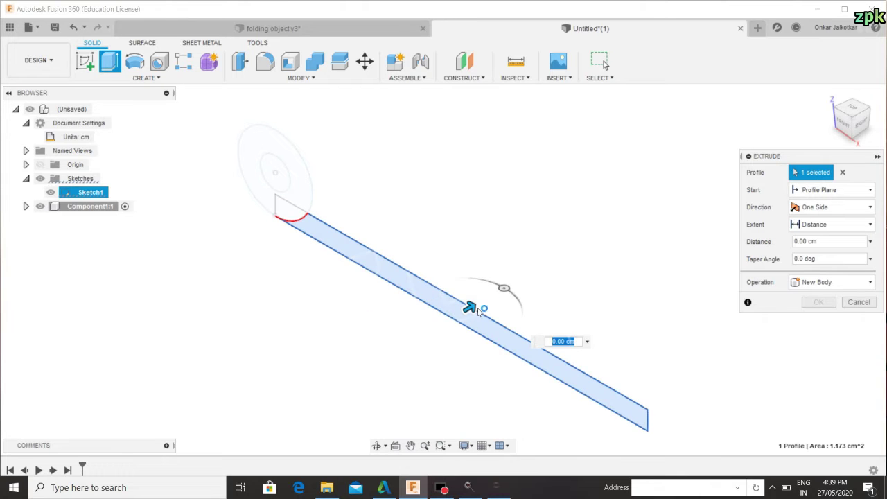
drag(478, 310, 502, 288)
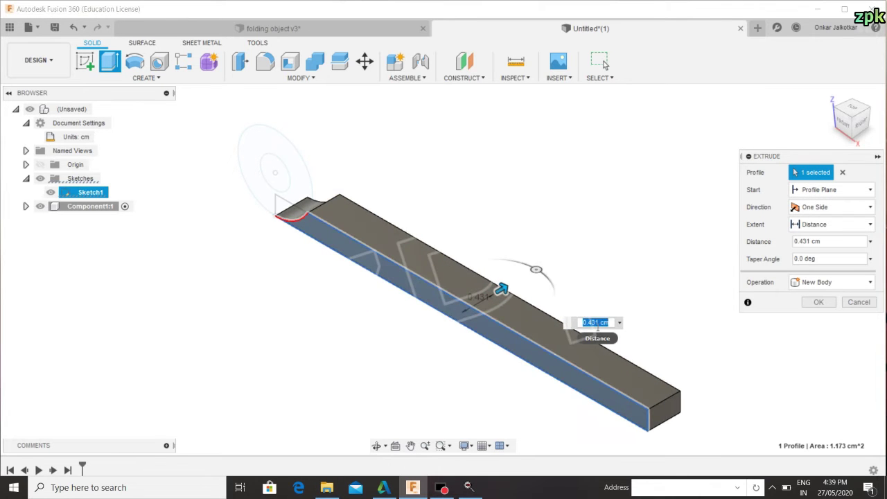
key(Return)
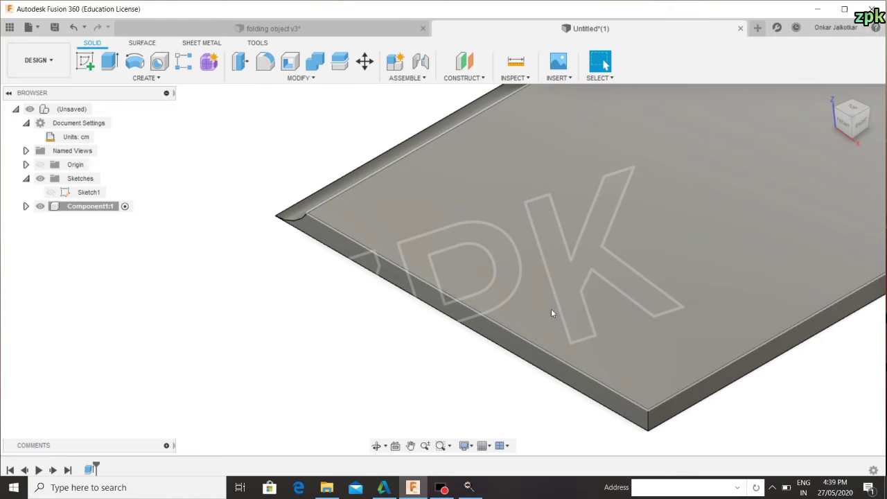
mouse_move(851, 116)
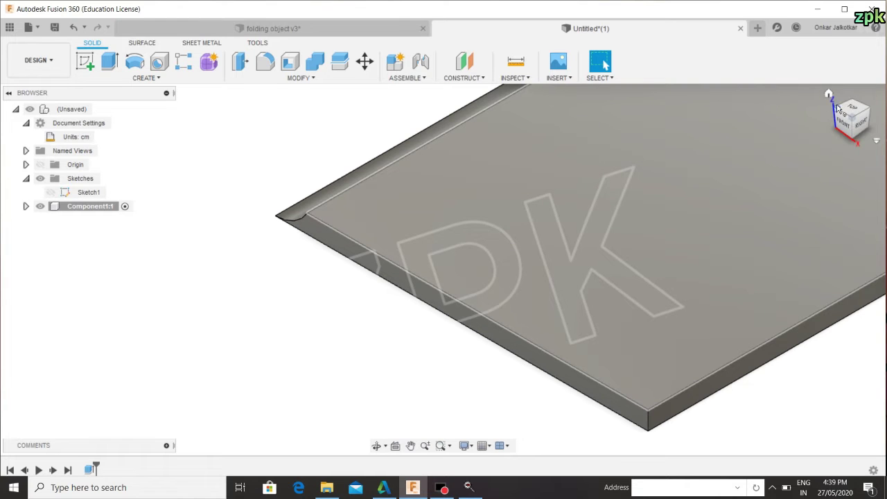
Step: Toggle Sketch1's visibility so its circles show again on the plate
click(829, 93)
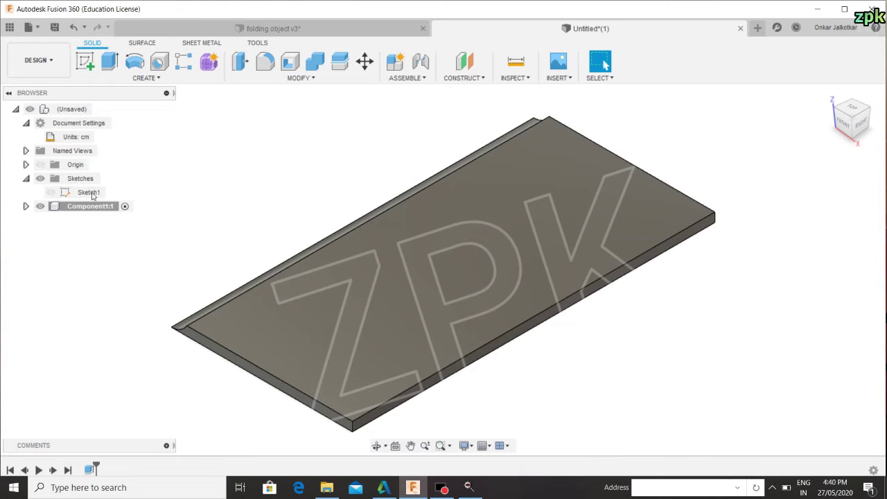
click(58, 194)
click(51, 194)
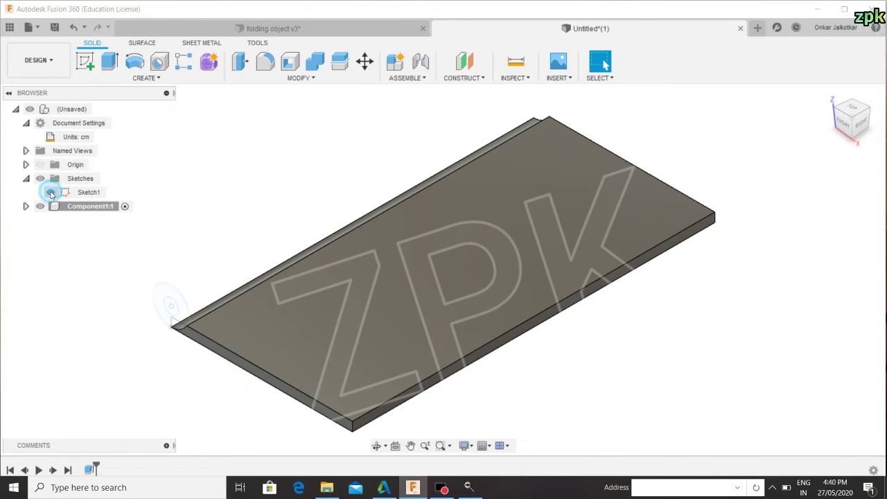
scroll(166, 296, up, 3)
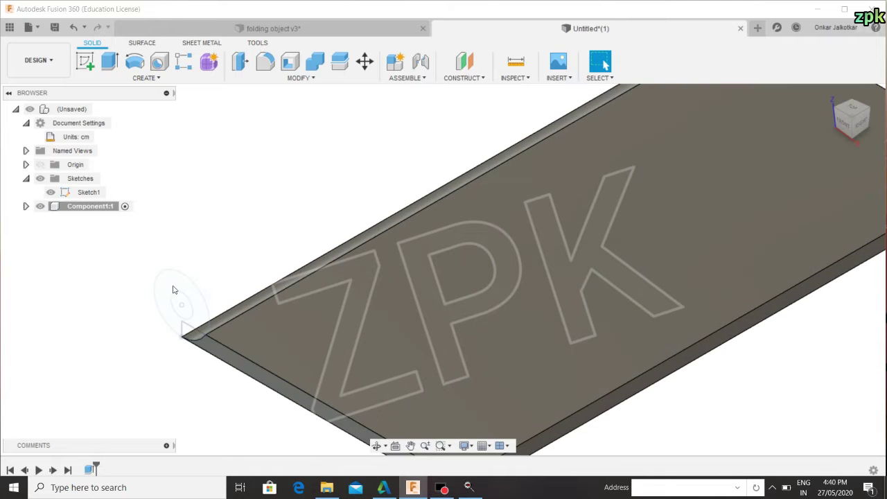
click(59, 198)
click(51, 192)
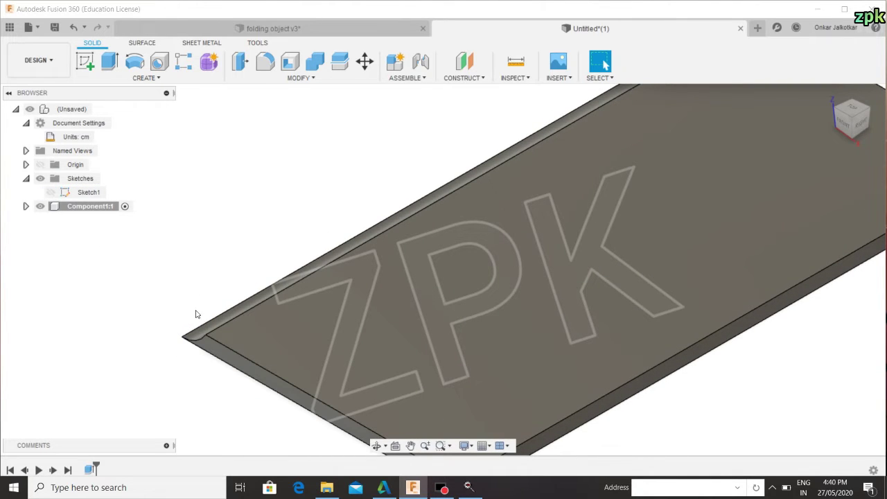
click(51, 192)
Step: Extrude the ring and corner triangle profiles 2 cm with Join to form a hollow knuckle
click(110, 61)
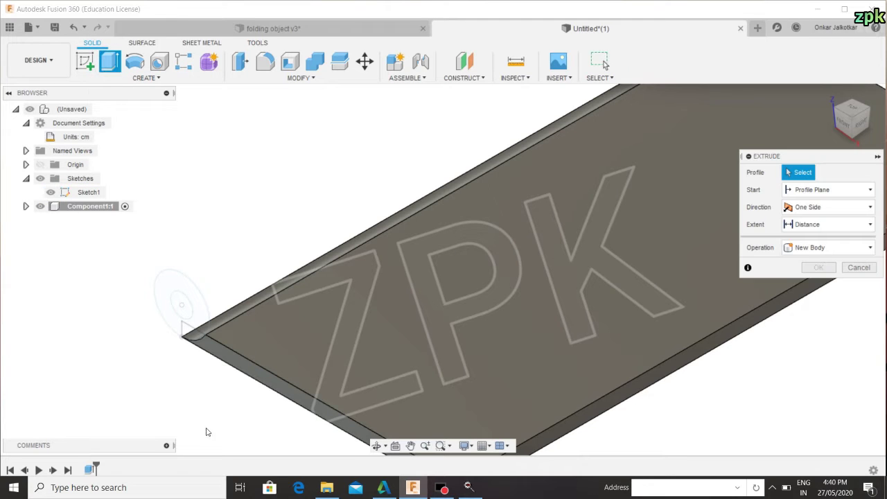
scroll(195, 343, up, 2)
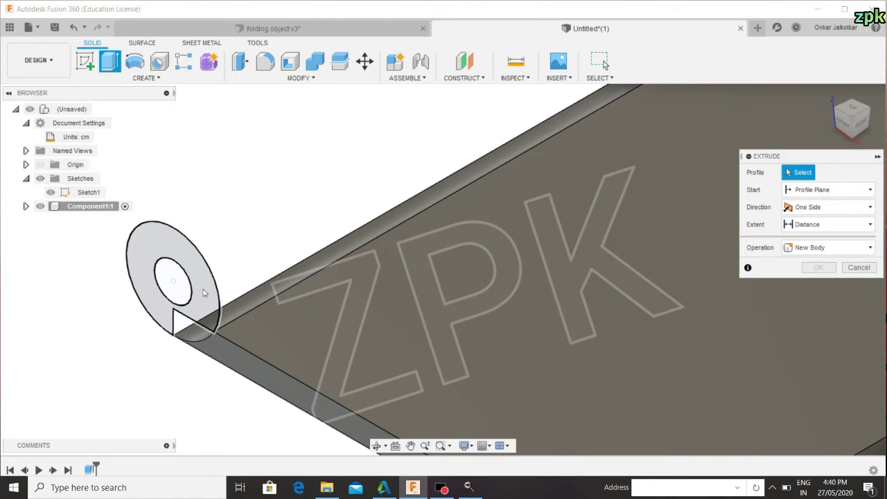
click(202, 293)
click(200, 330)
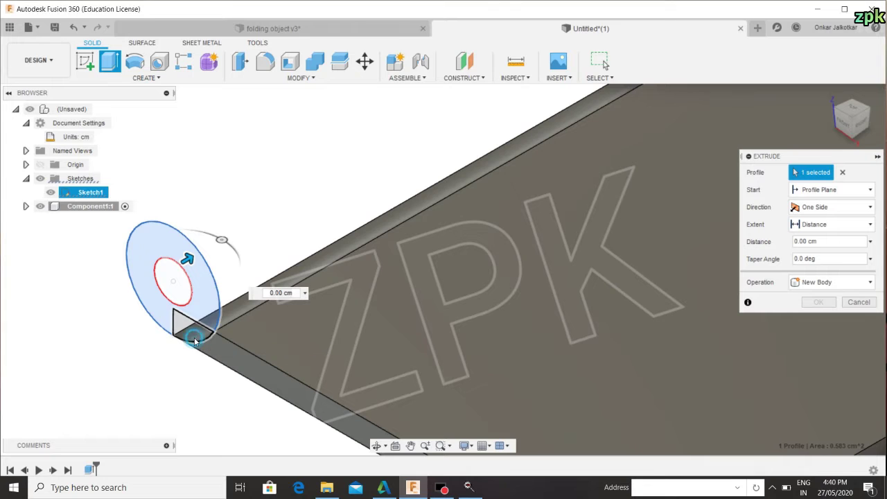
drag(202, 329, 282, 338)
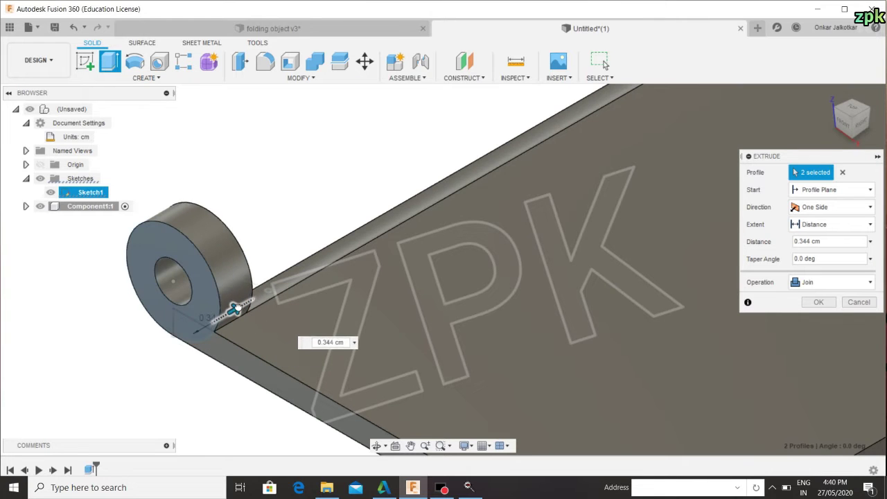
text(2)
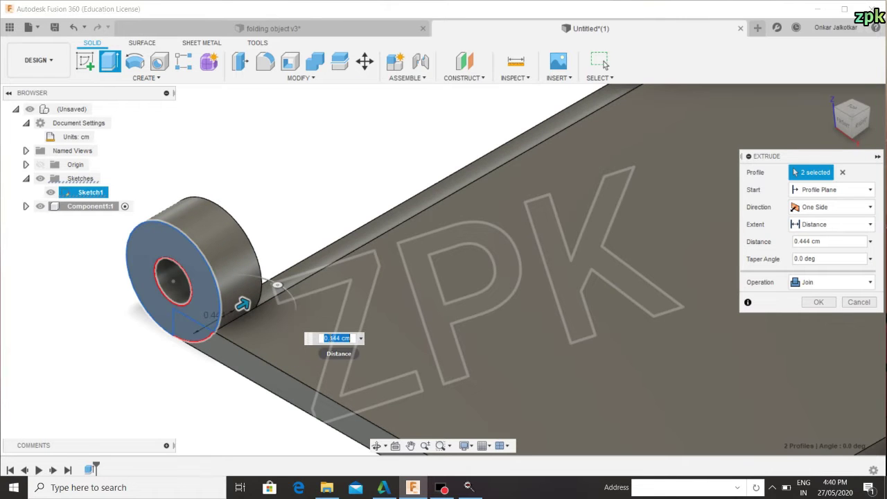
key(Return)
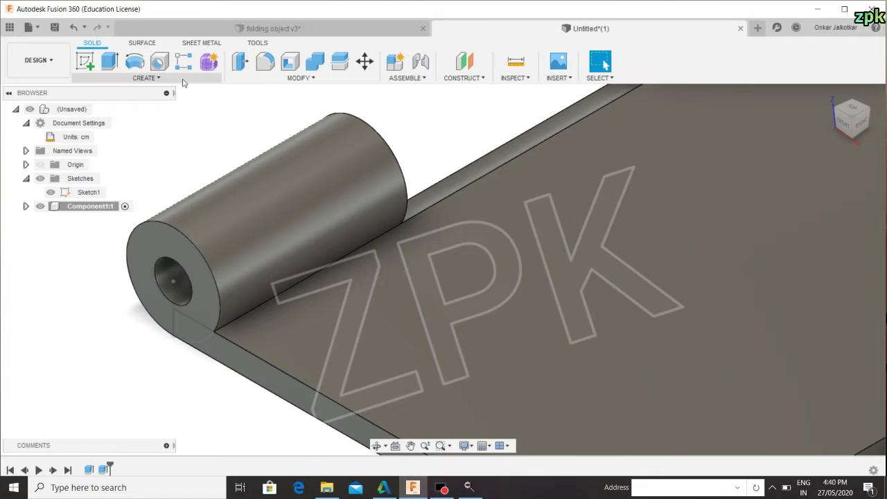
Step: Set up a rectangular pattern of the knuckle feature along the plate's long edge
click(171, 81)
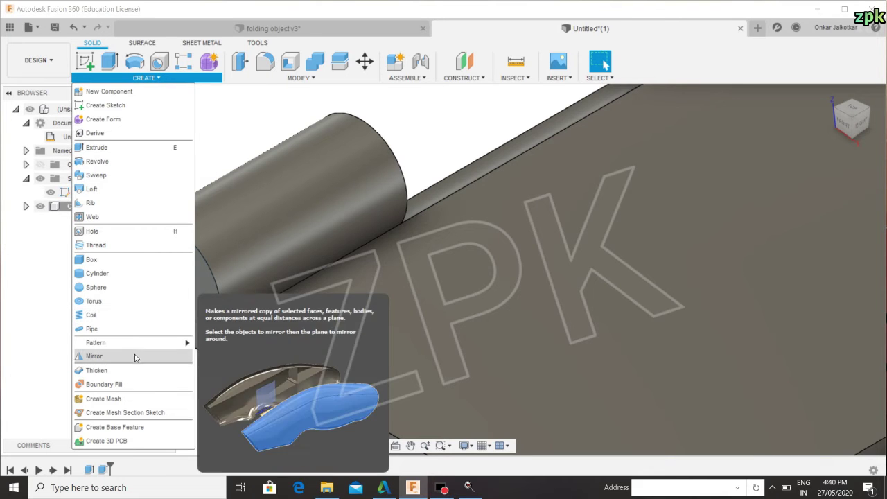
mouse_move(132, 342)
click(232, 344)
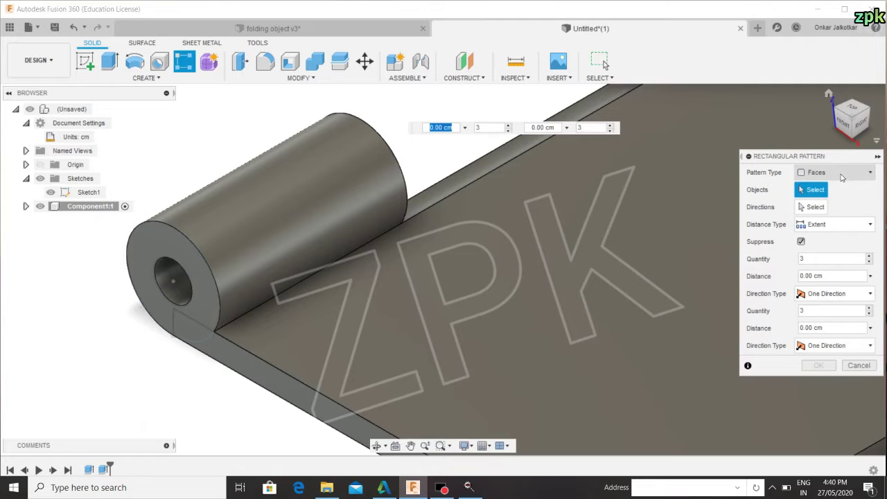
click(841, 178)
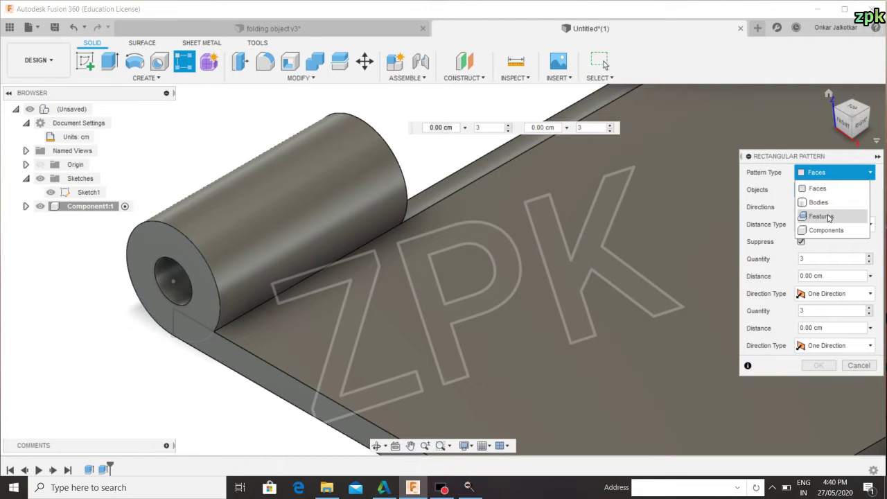
click(829, 217)
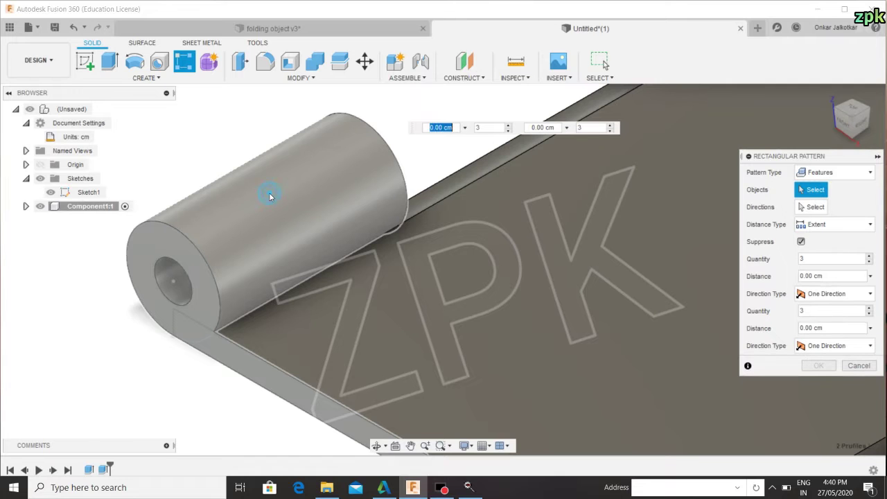
click(270, 198)
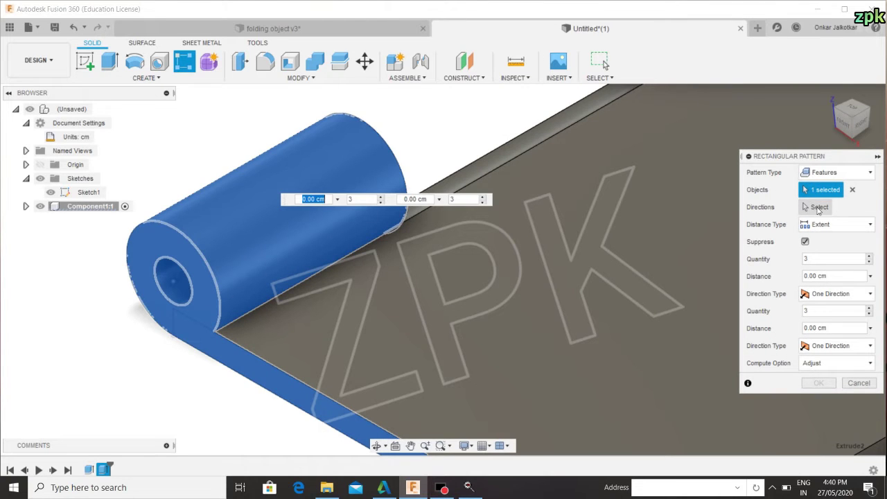
click(817, 206)
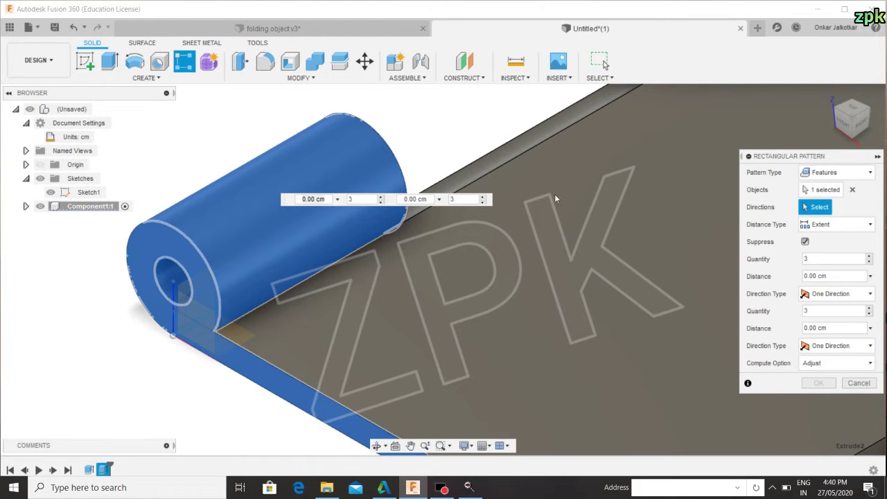
click(493, 153)
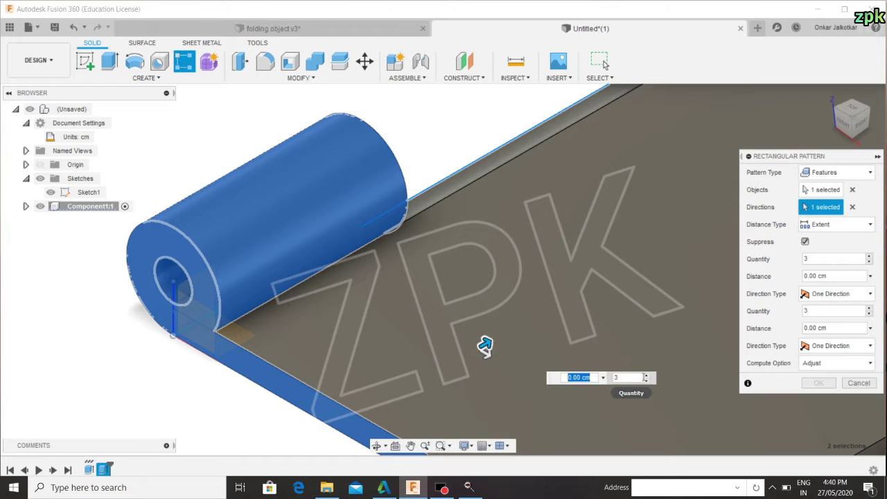
click(641, 378)
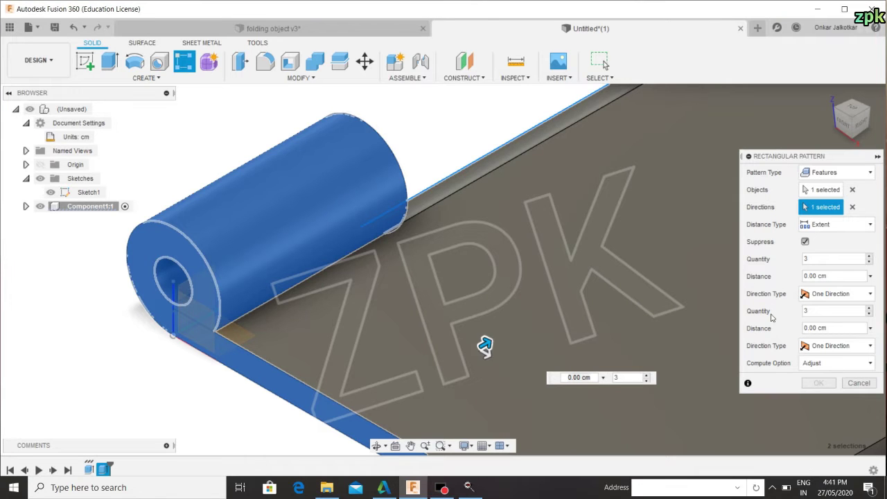
Step: Space three knuckle copies 4 cm apart and finish the pattern
click(834, 225)
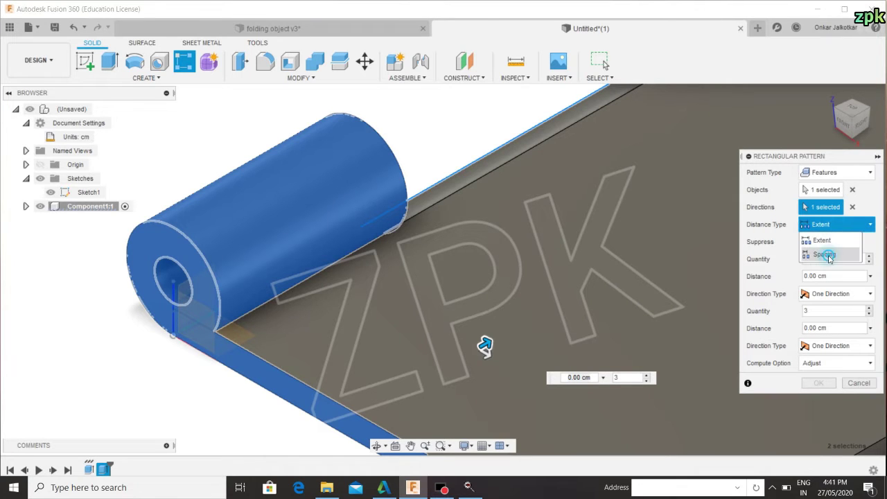
click(830, 255)
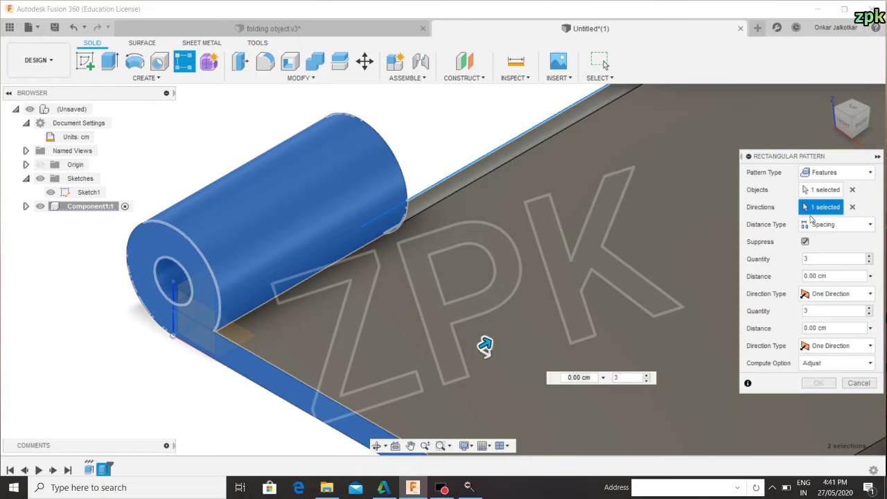
click(829, 259)
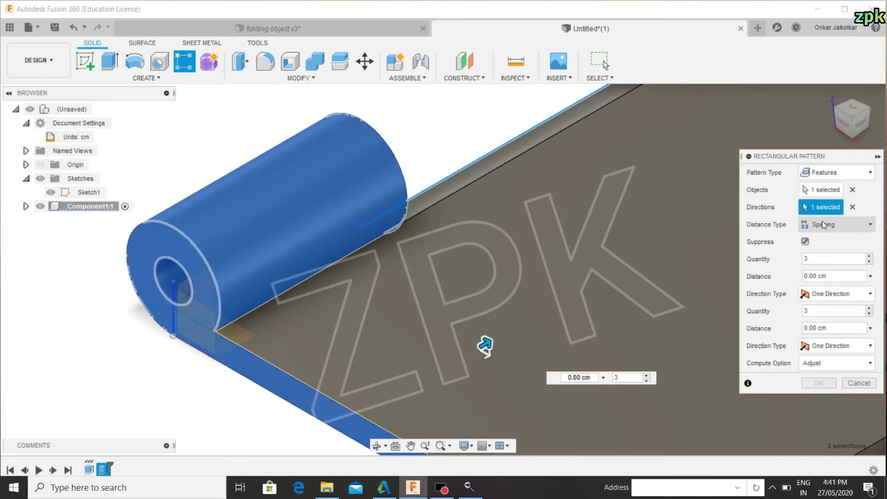
click(826, 226)
click(826, 254)
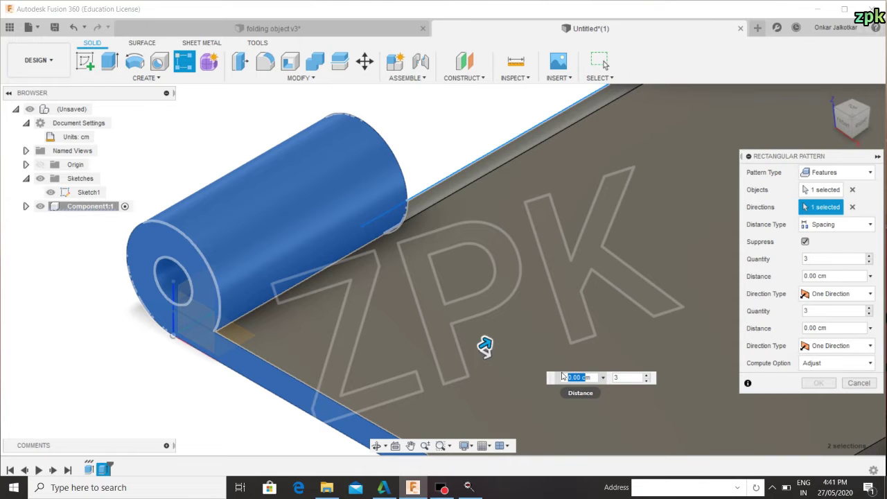
drag(598, 377, 559, 386)
key(Tab)
scroll(605, 254, up, 3)
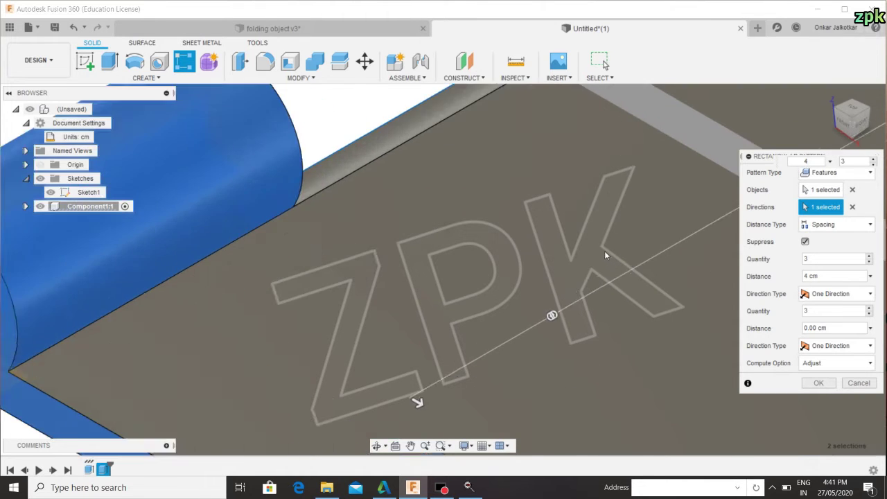
scroll(605, 255, down, 5)
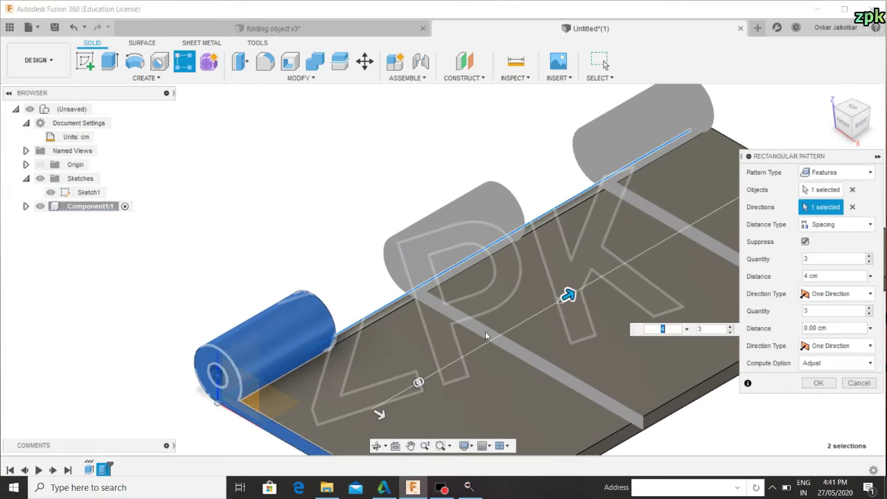
click(692, 332)
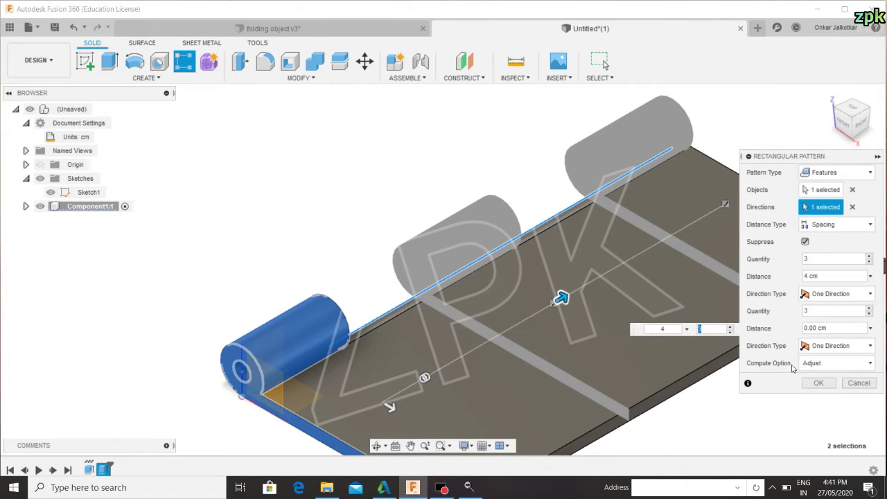
click(816, 385)
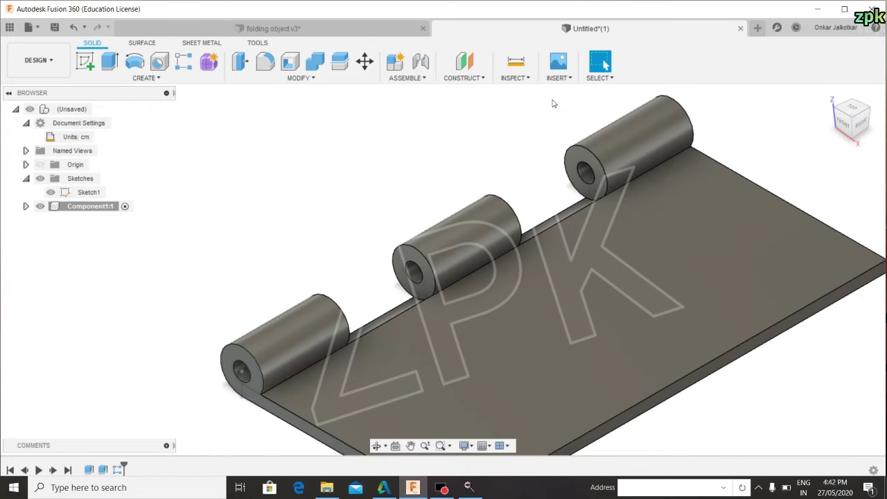
Step: Create an empty, active Component2:1 under the root beside Component1:1
scroll(521, 330, down, 3)
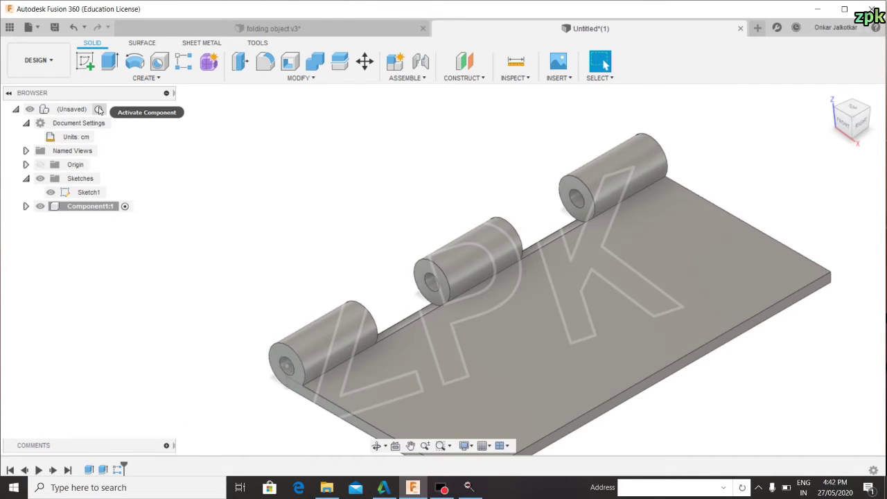
click(101, 110)
click(333, 191)
scroll(308, 237, up, 2)
scroll(326, 248, down, 1)
scroll(333, 253, down, 2)
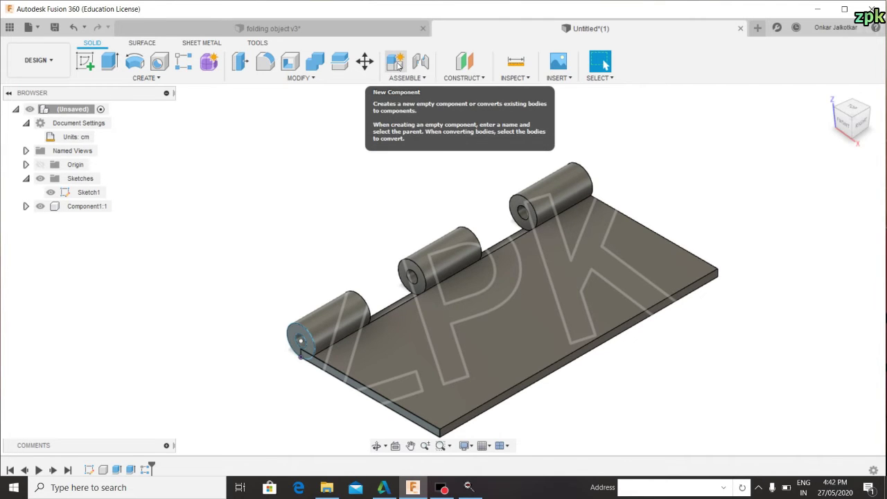
click(397, 63)
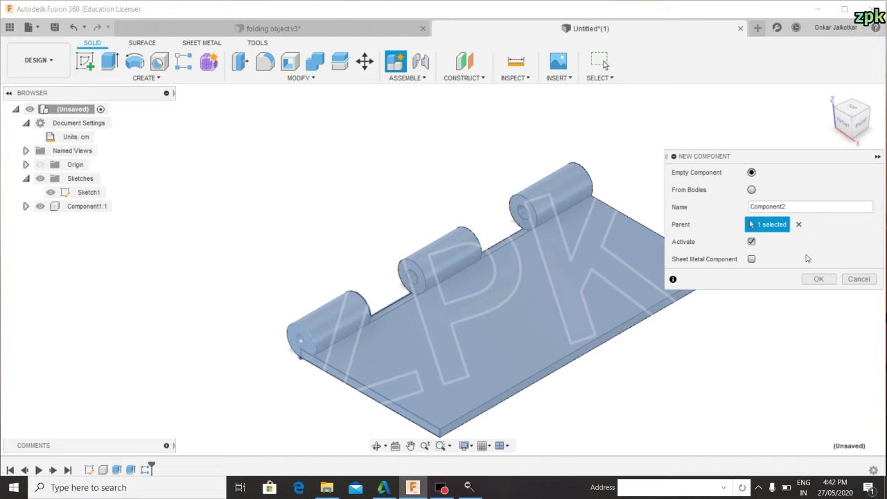
click(815, 278)
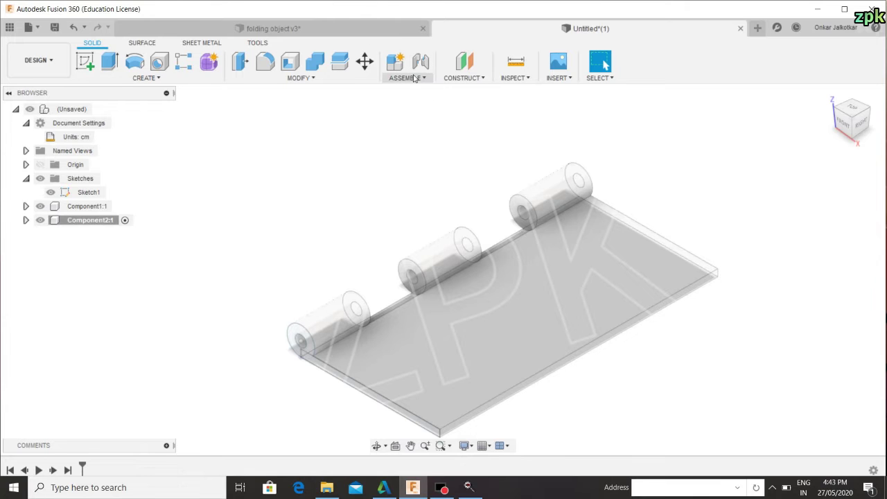
click(88, 207)
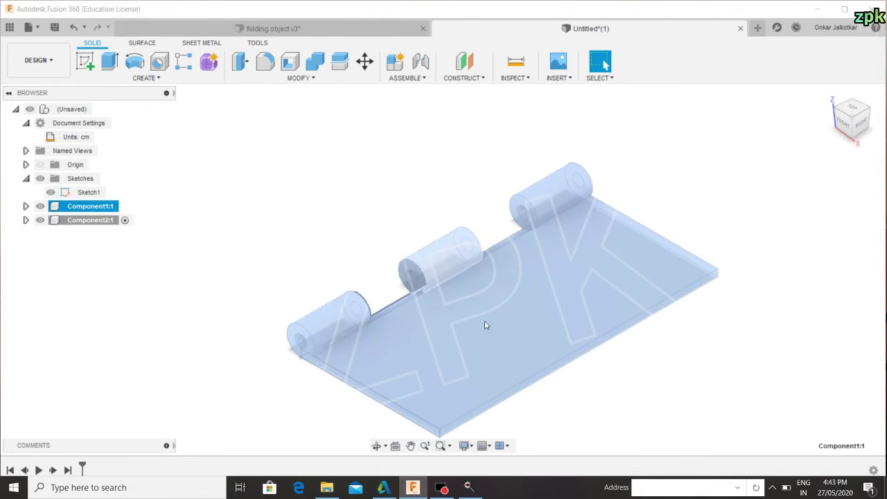
click(369, 210)
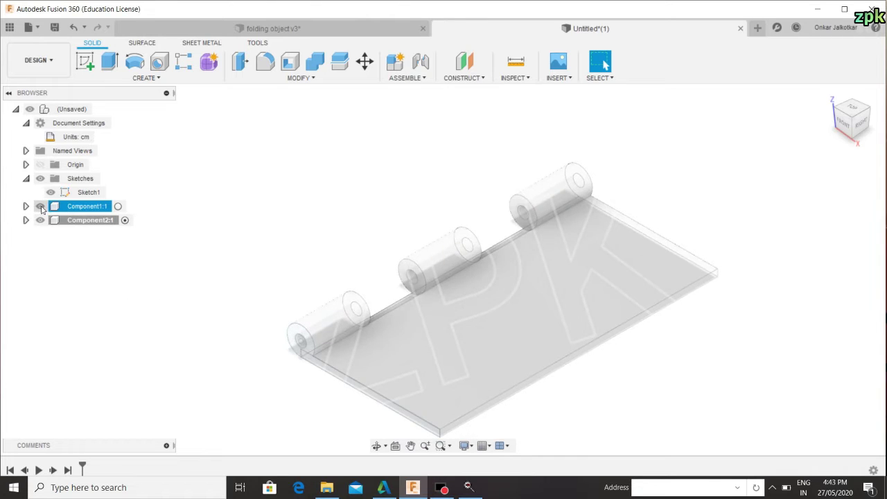
Step: Hide Component1:1 and extrude the second leaf's plate profile 10 cm as a new body
click(40, 207)
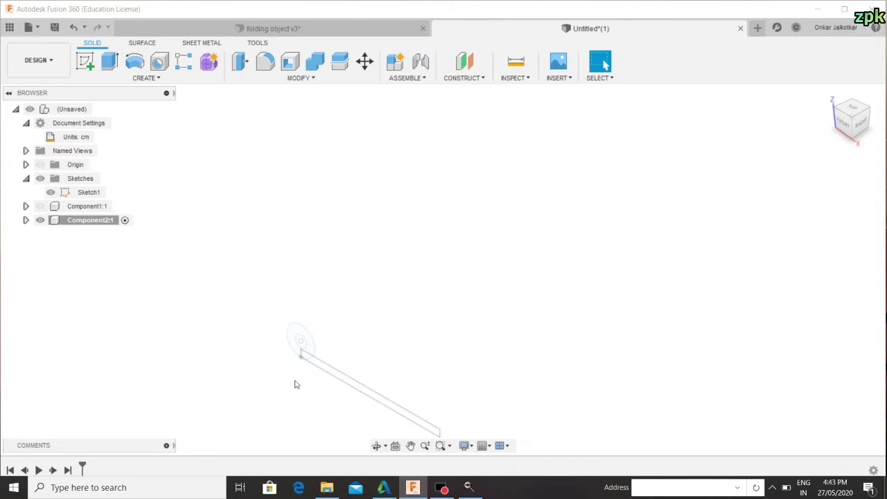
click(110, 61)
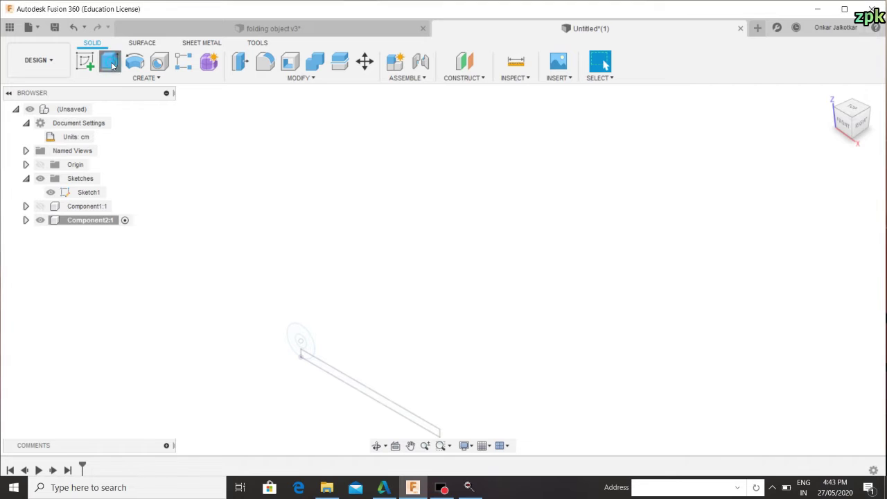
click(326, 371)
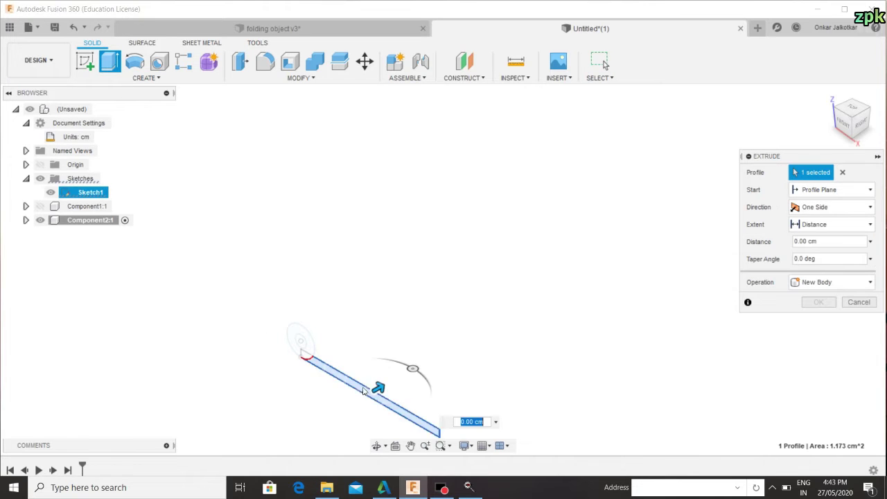
drag(368, 386, 445, 365)
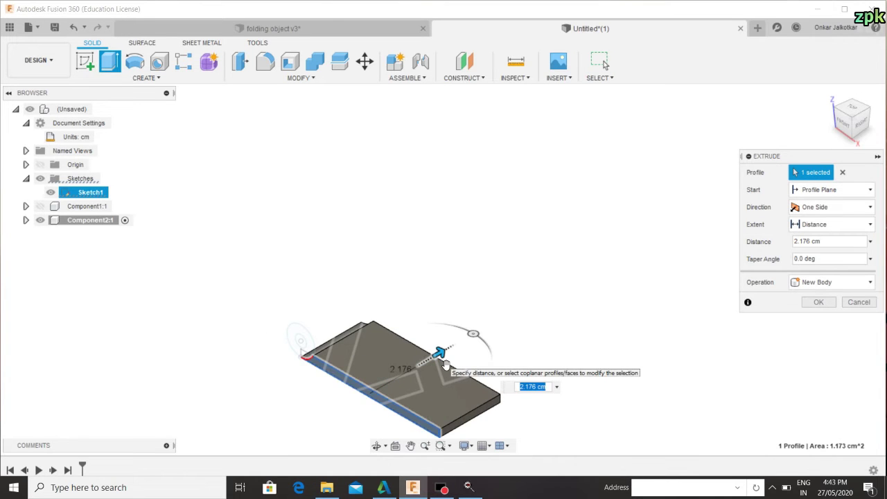
key(Return)
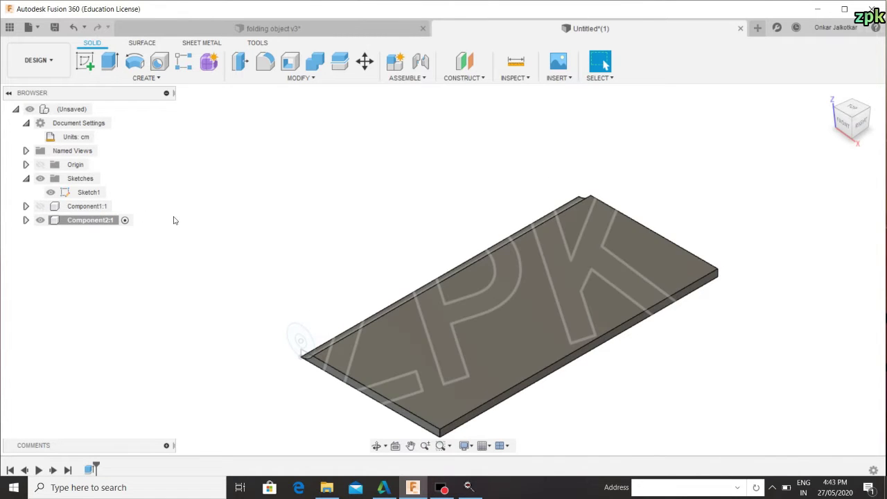
Step: Show Component1:1 again and orbit down to a low side view of both plates
mouse_move(87, 206)
click(51, 209)
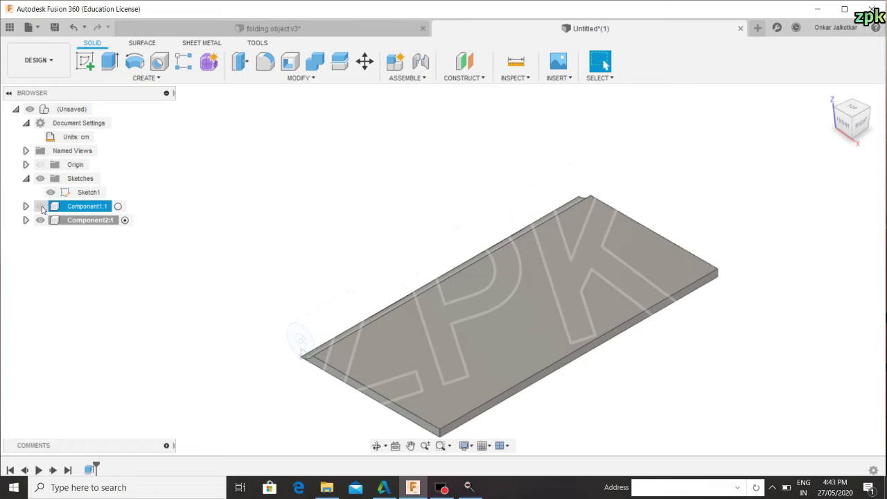
click(41, 207)
mouse_move(381, 424)
shift+middle_down()
mouse_move(396, 368)
mouse_move(422, 349)
mouse_move(373, 404)
mouse_move(462, 359)
shift+middle_up()
mouse_move(407, 326)
shift+middle_down()
mouse_move(406, 337)
mouse_move(501, 301)
mouse_move(535, 330)
mouse_move(561, 327)
mouse_move(582, 315)
mouse_move(596, 292)
mouse_move(605, 243)
shift+middle_up()
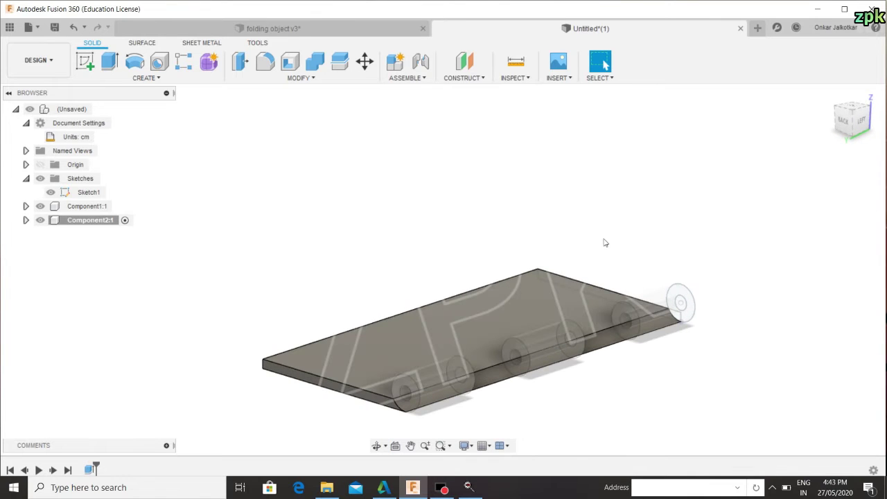
Step: Extrude the first knuckle ring profile 2 cm, joined to the second leaf's plate
click(111, 66)
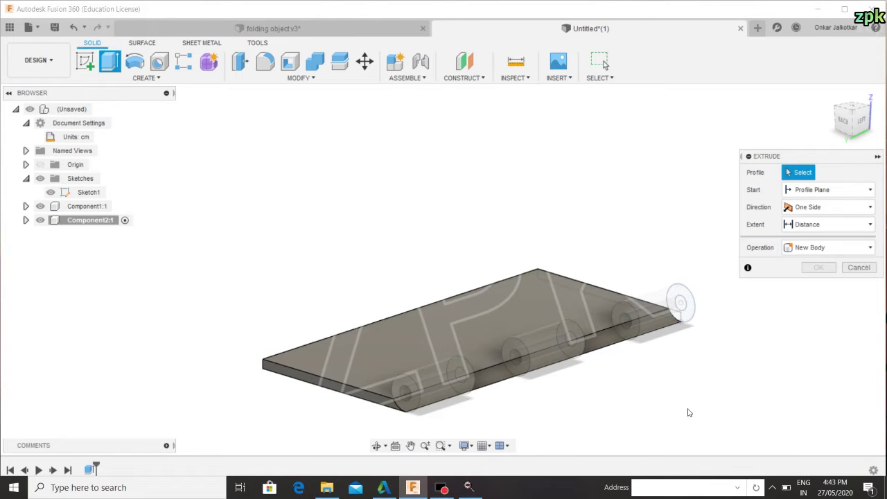
scroll(639, 331, up, 1)
scroll(638, 330, up, 2)
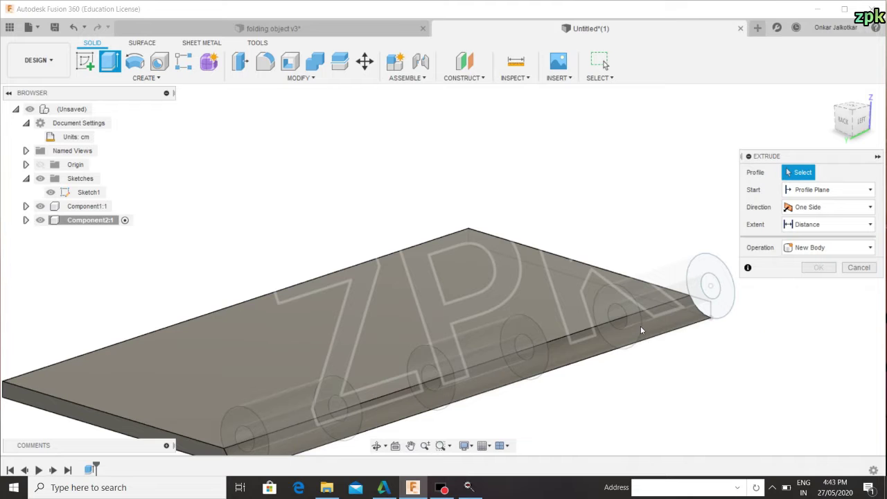
click(637, 320)
mouse_move(655, 381)
middle_down()
mouse_move(545, 391)
mouse_move(672, 303)
mouse_move(649, 294)
mouse_move(540, 301)
middle_up()
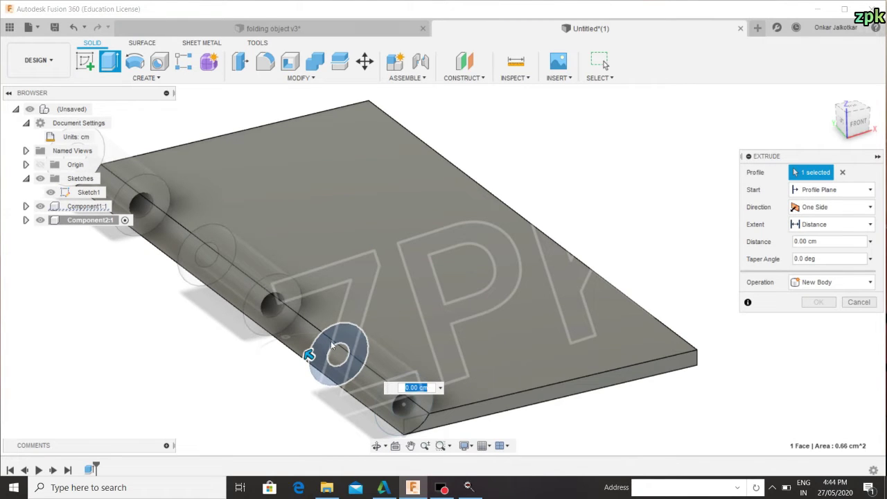
click(291, 294)
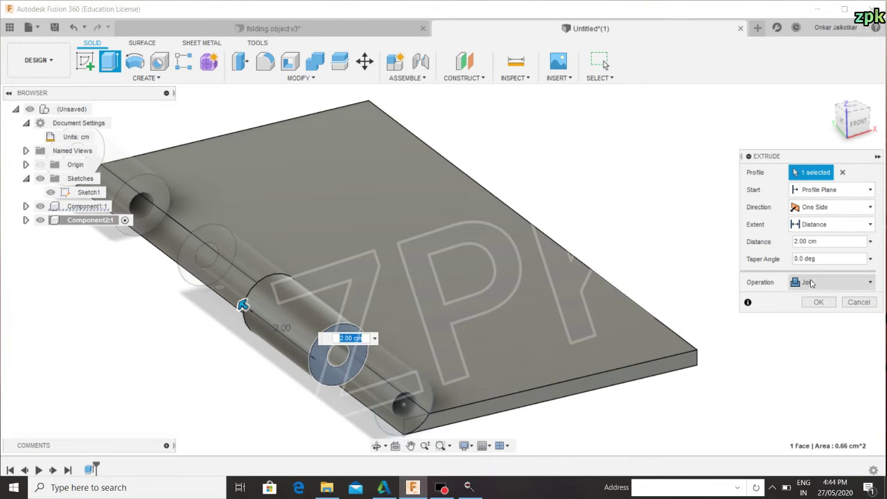
click(828, 283)
click(810, 298)
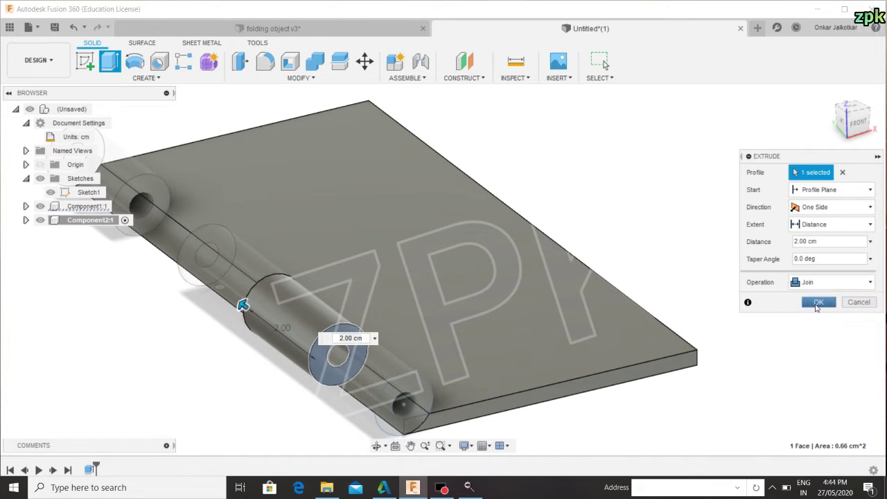
click(802, 302)
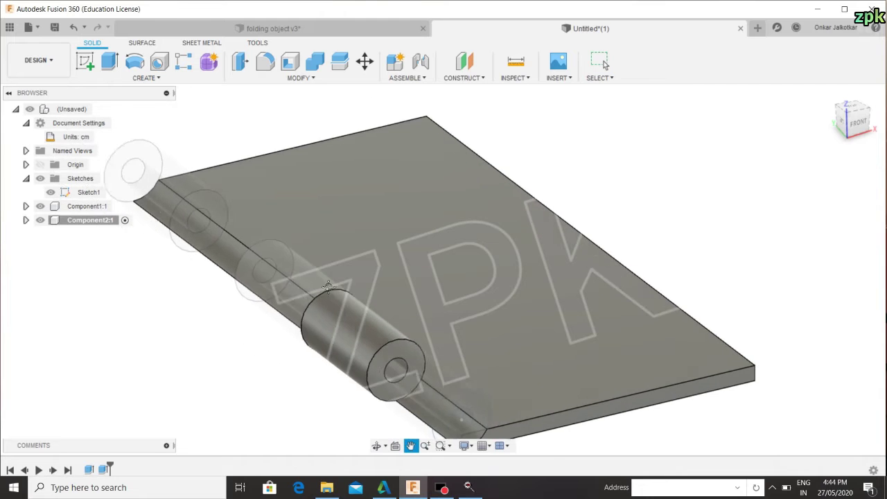
shift+middle_drag(393, 309, 465, 398)
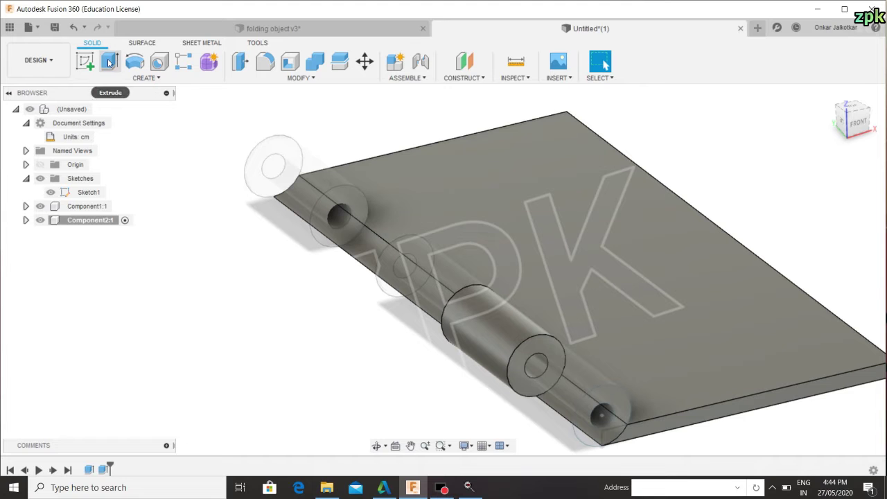
Step: Extrude the second knuckle ring 2 cm as a join, then reselect the design root
click(110, 61)
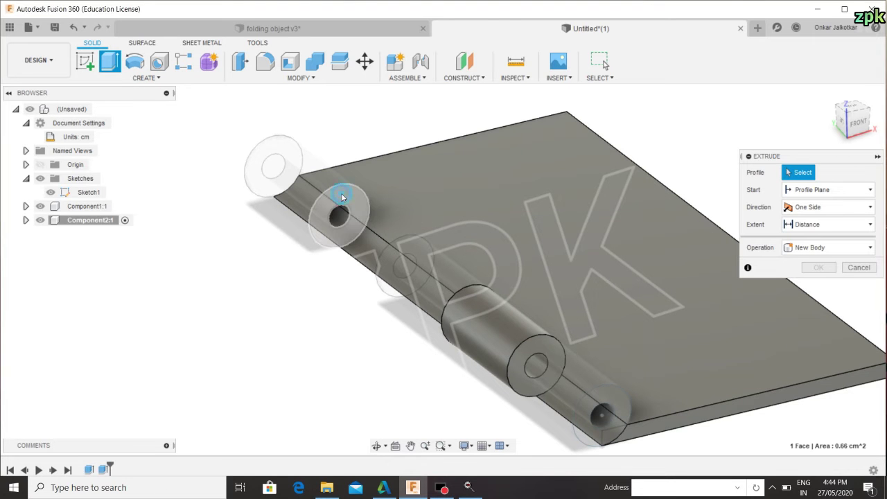
click(341, 198)
mouse_move(379, 322)
shift+middle_down()
mouse_move(461, 300)
mouse_move(555, 305)
shift+middle_up()
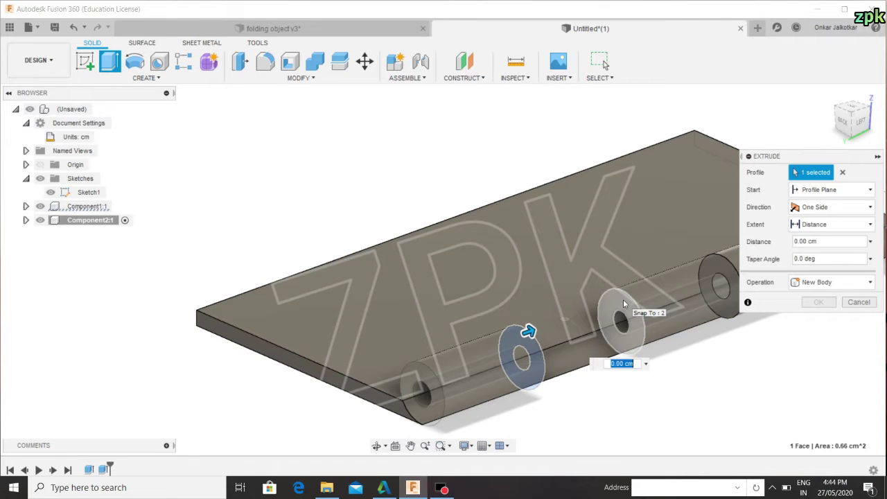
click(623, 303)
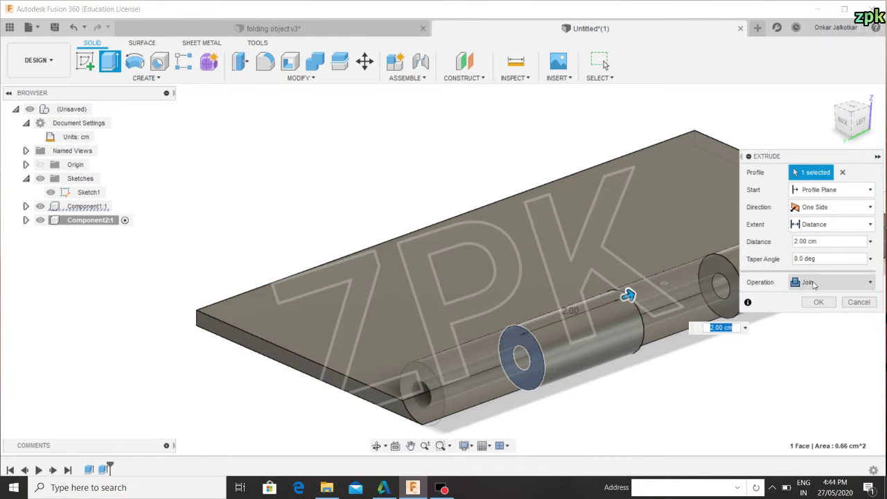
click(817, 303)
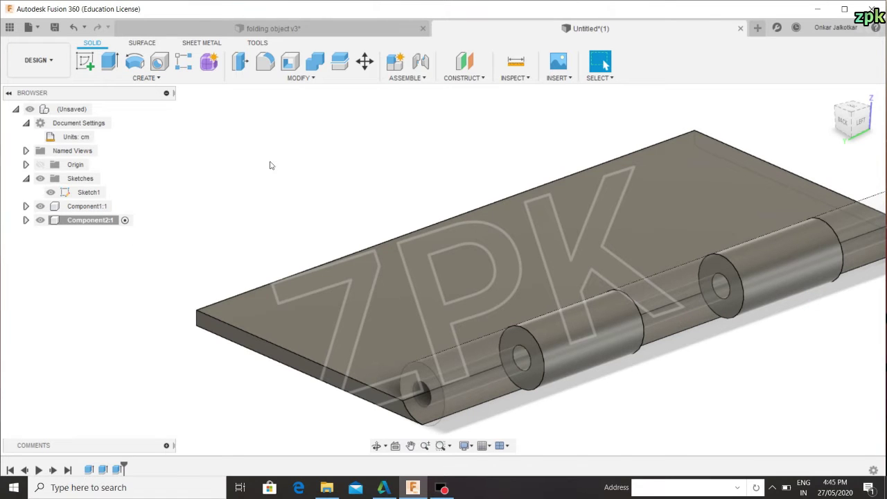
scroll(317, 222, down, 2)
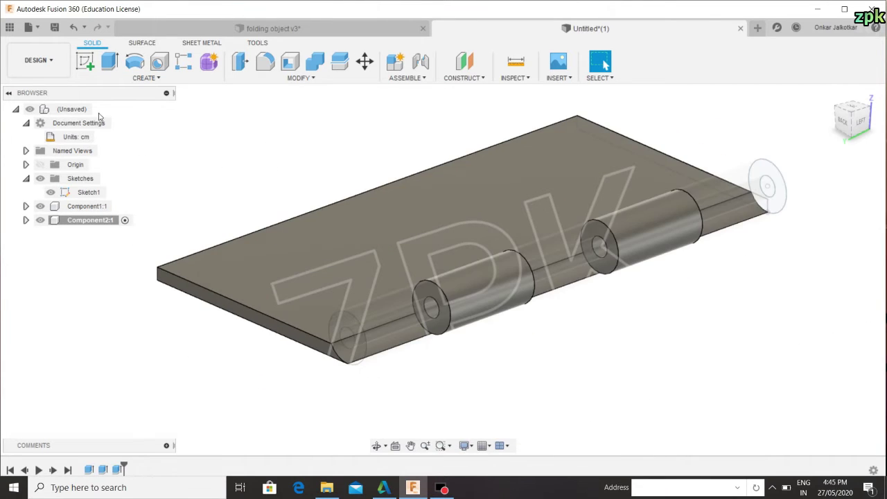
click(76, 108)
click(250, 151)
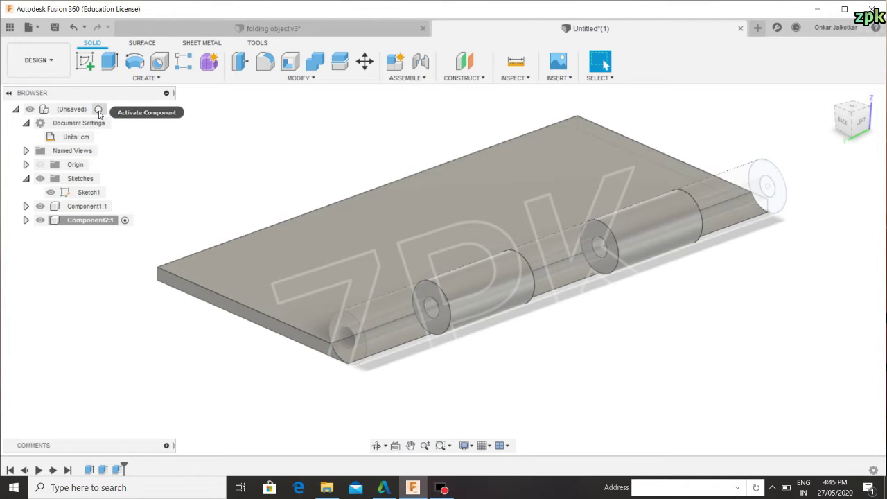
Step: Activate the root and move Component1:1 -8.584 cm along X, away from the second leaf
click(99, 112)
click(320, 134)
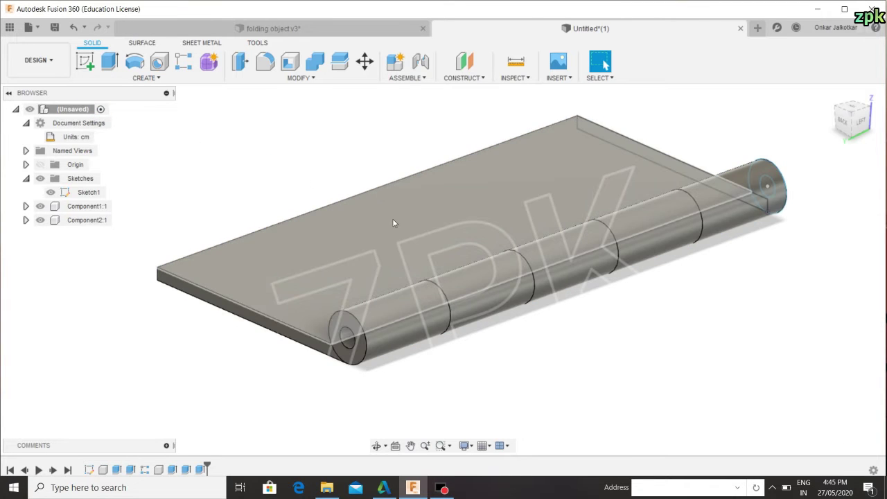
click(94, 206)
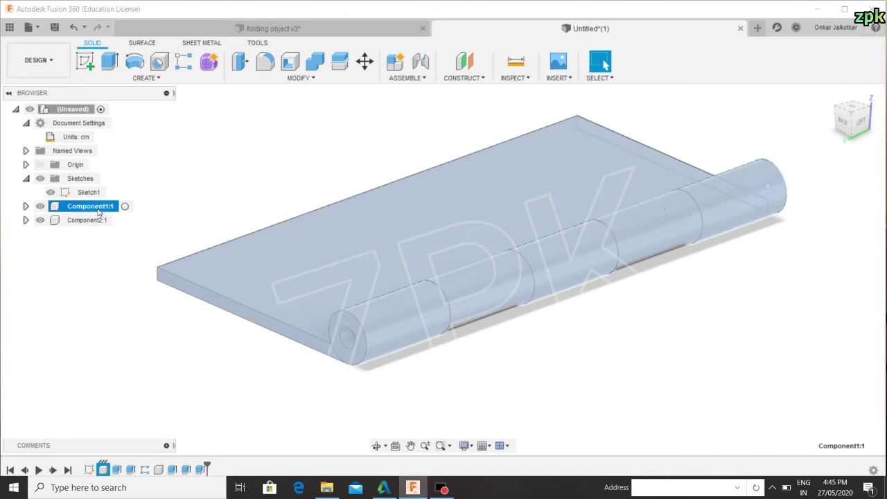
click(152, 94)
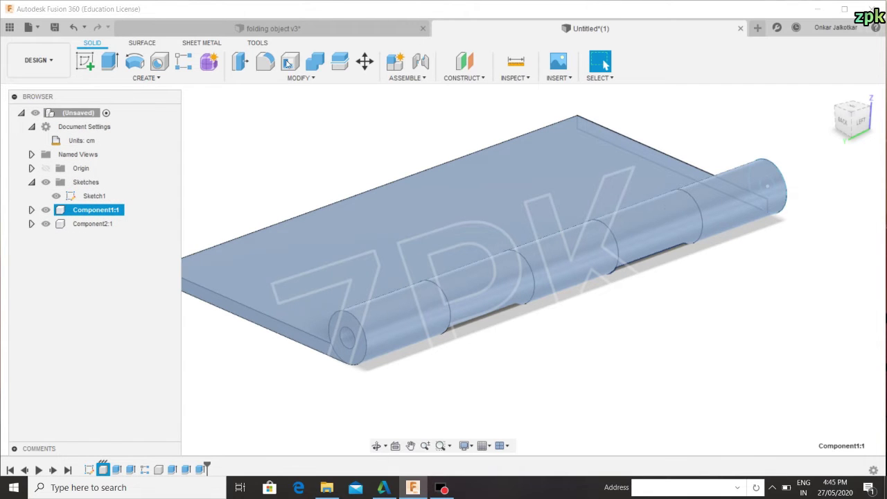
click(310, 77)
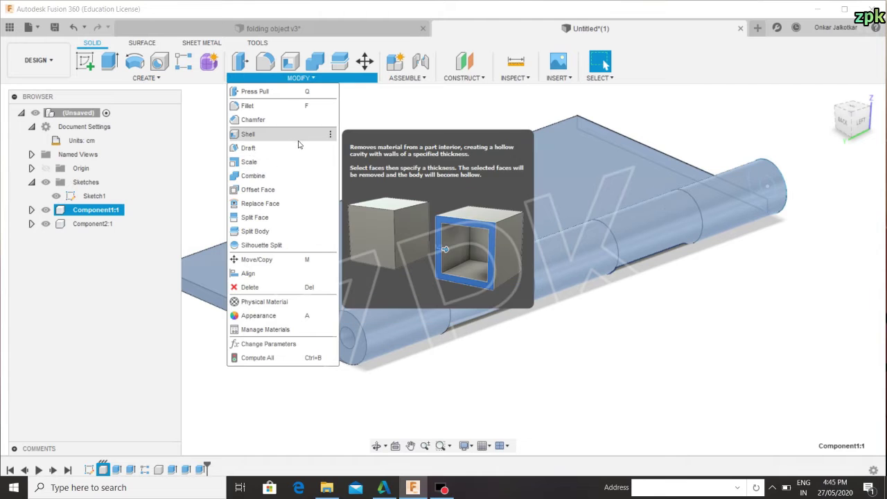
click(285, 260)
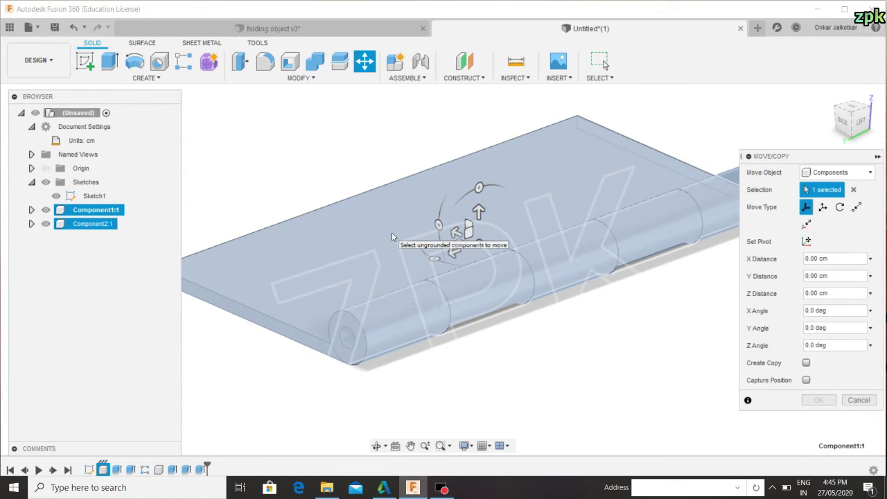
scroll(458, 239, down, 2)
scroll(464, 244, down, 2)
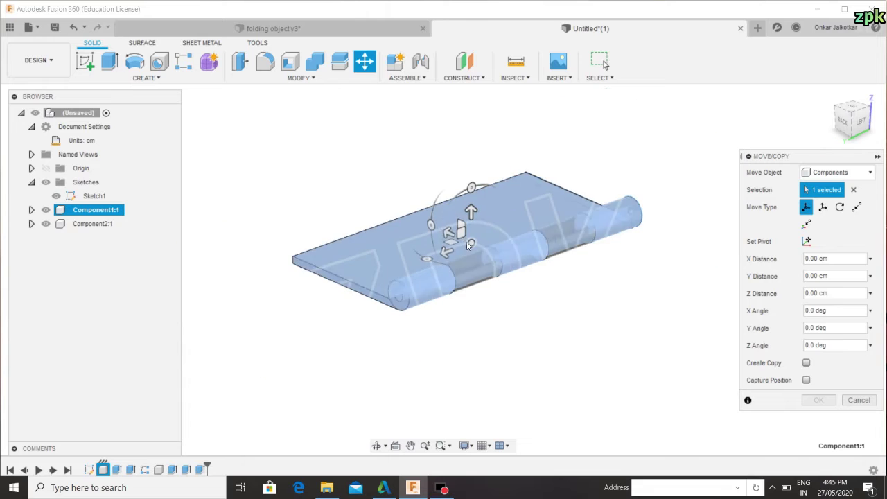
drag(449, 236, 531, 269)
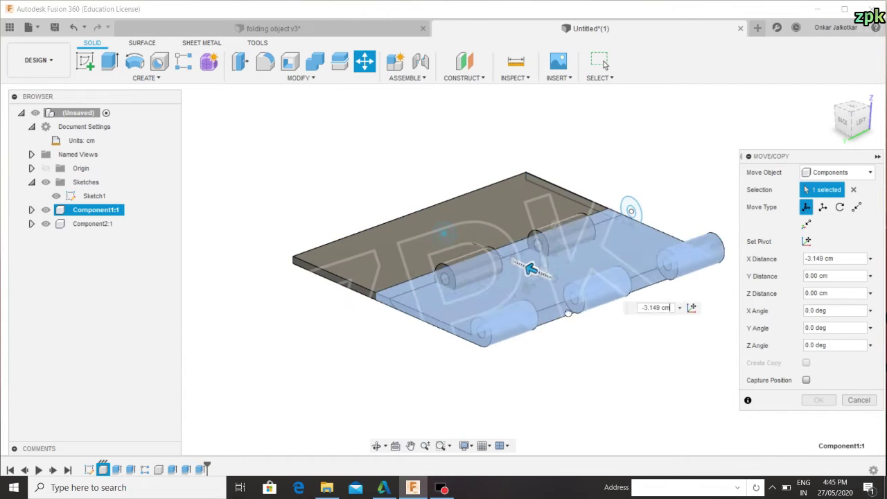
drag(568, 313, 618, 346)
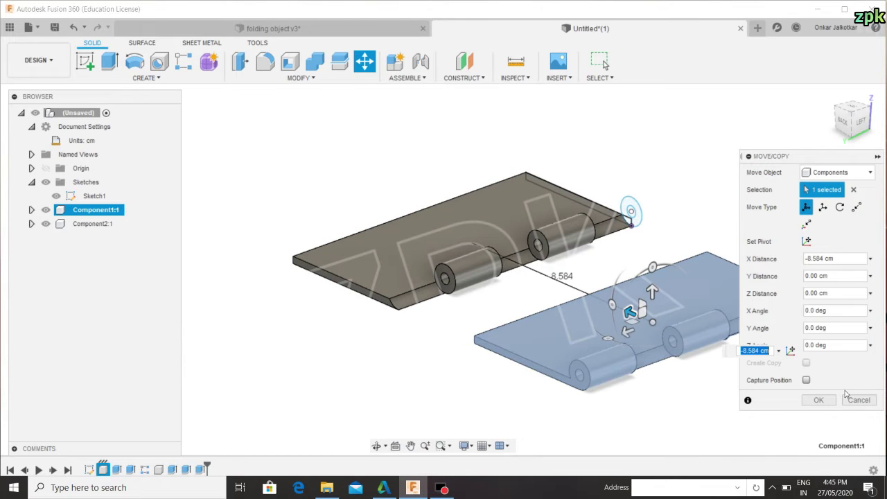
click(819, 401)
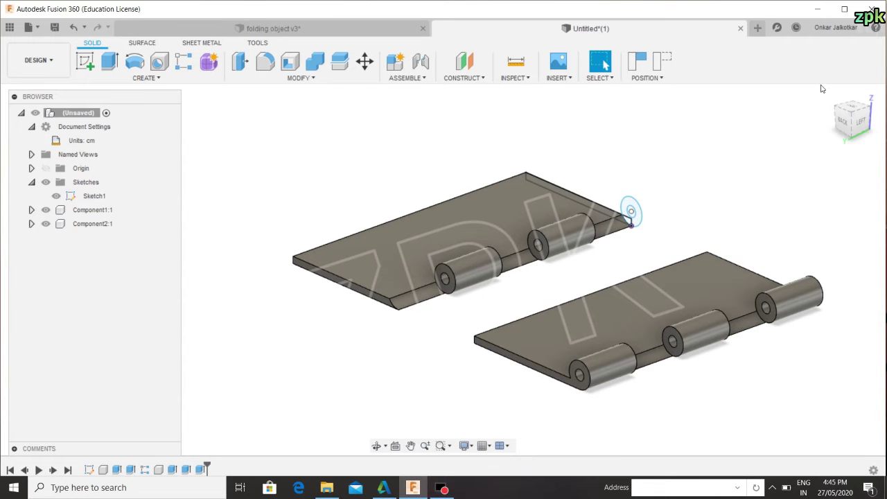
Step: Ground Component1:1 from its Browser context menu so the three-knuckle leaf stays fixed
click(835, 103)
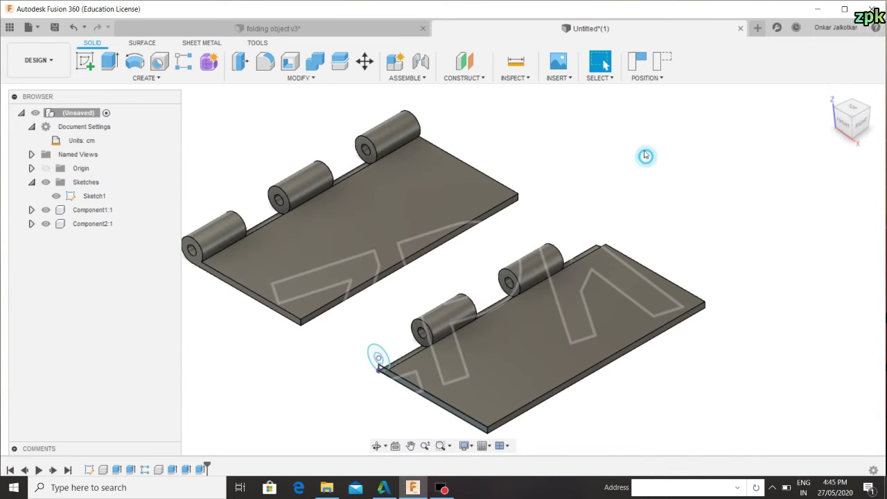
scroll(545, 137, up, 2)
scroll(478, 183, down, 4)
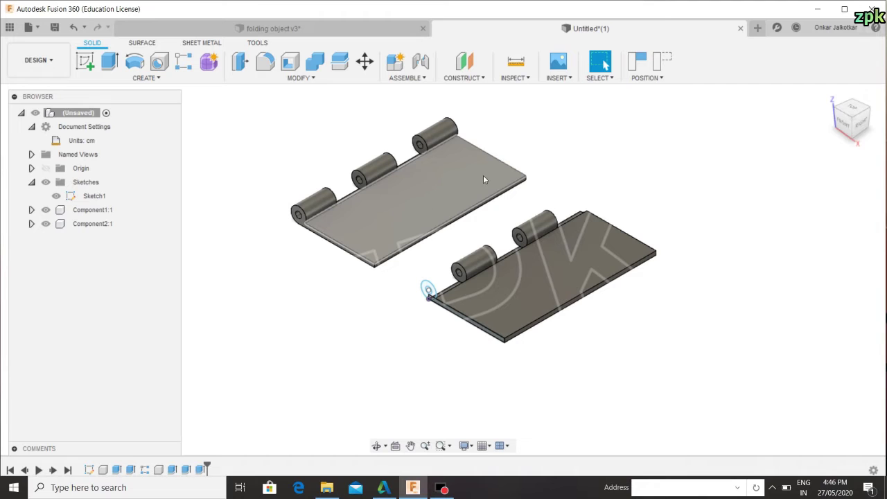
click(459, 177)
right_click(460, 177)
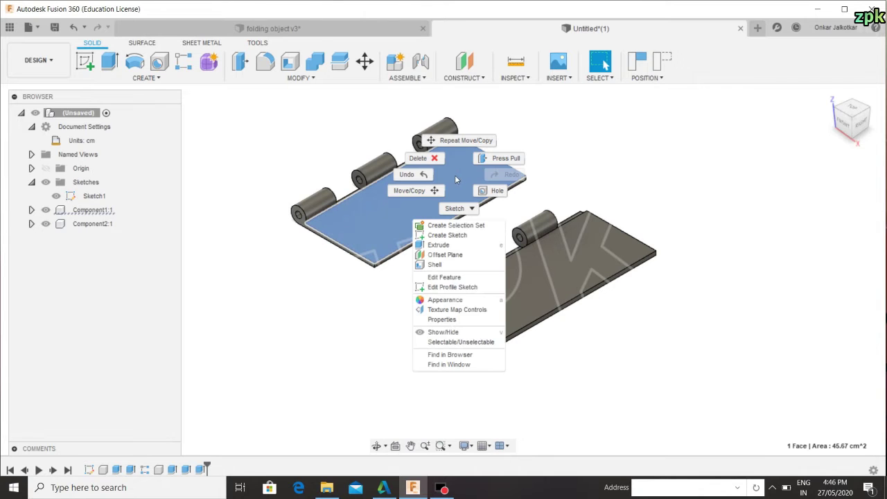
click(428, 290)
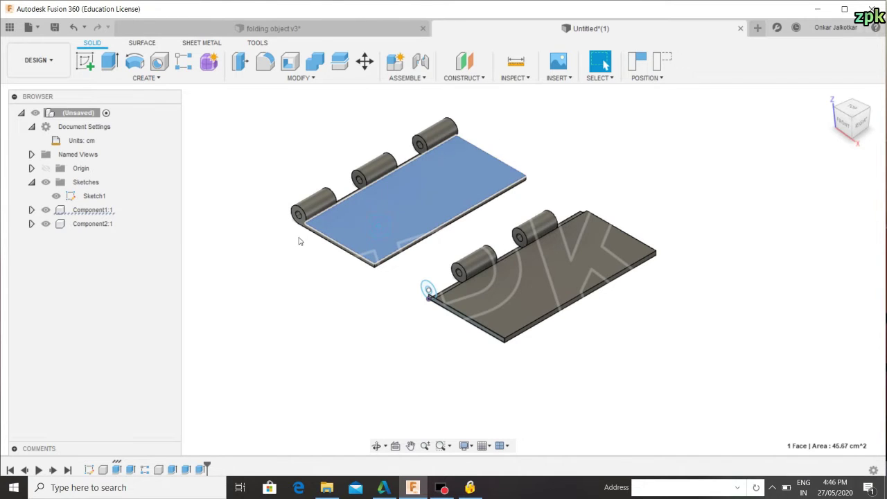
click(575, 285)
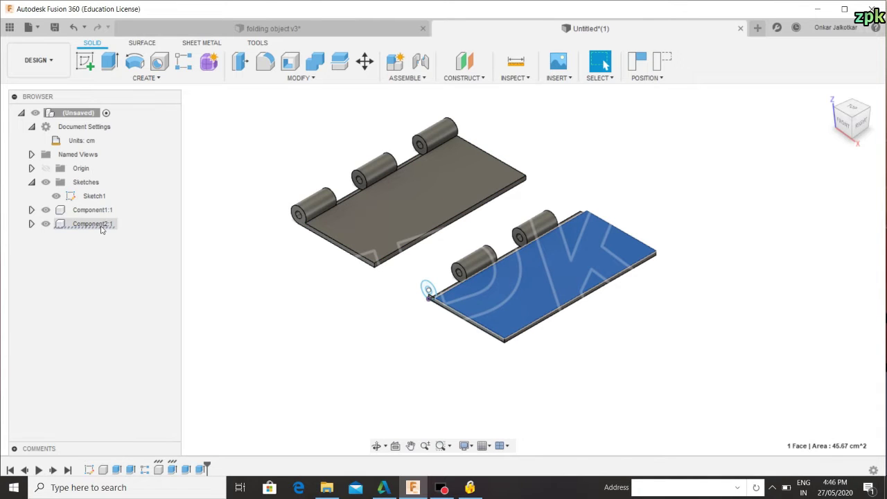
click(361, 219)
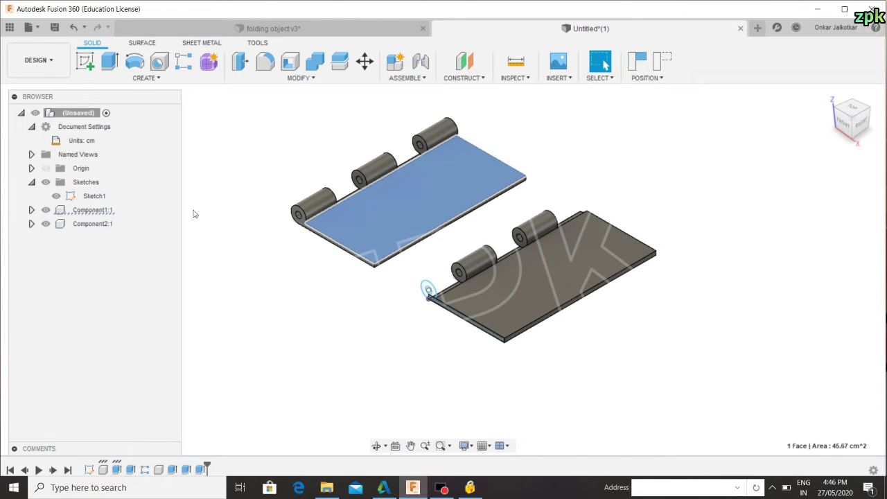
click(107, 210)
right_click(107, 209)
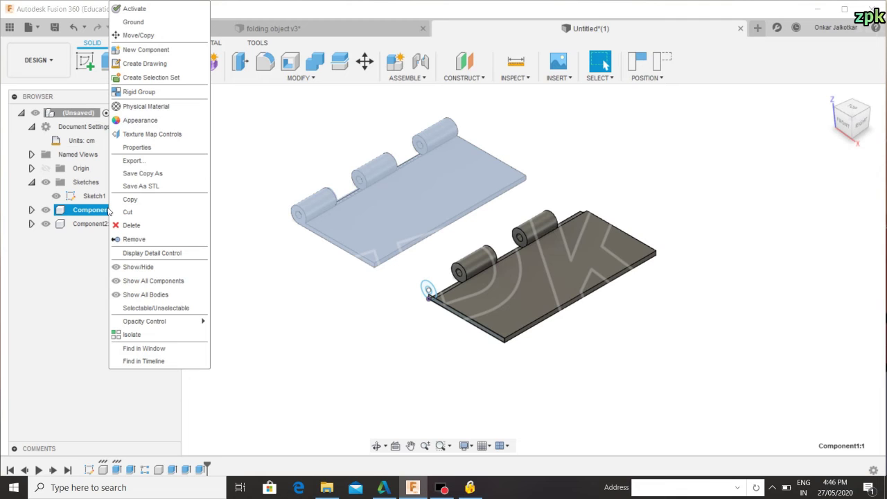
click(147, 22)
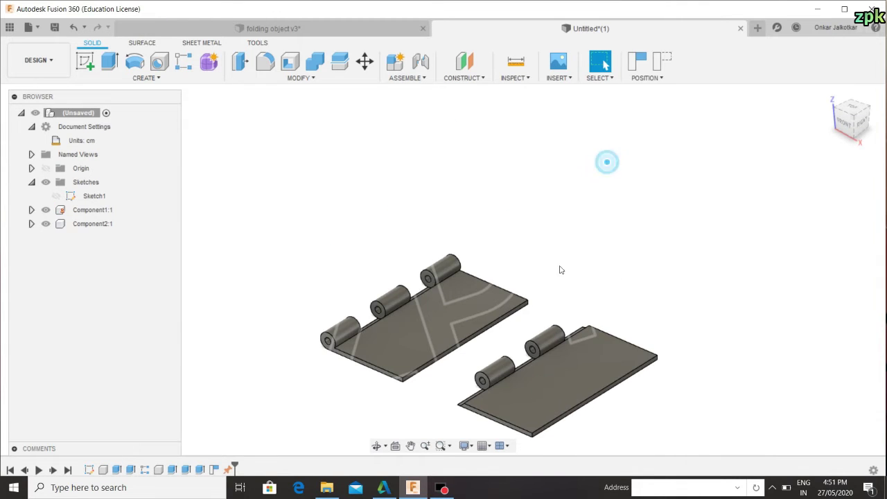
click(586, 363)
Step: Move Component2:1 up 9.565 cm, flip it 180°, and slide it above the grounded leaf
click(147, 293)
click(293, 227)
right_click(83, 226)
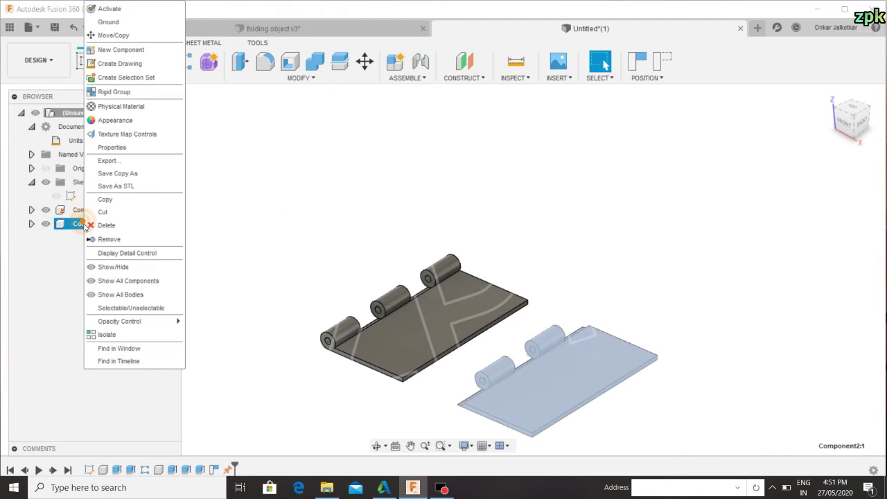
click(125, 37)
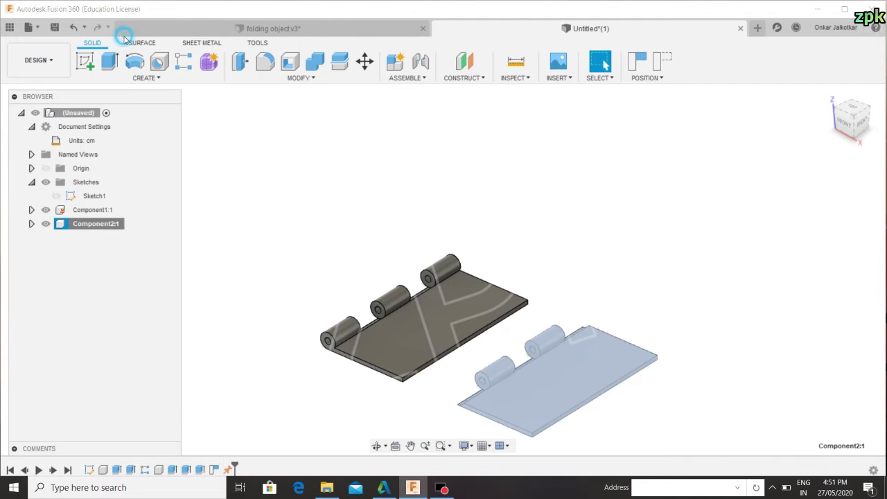
mouse_move(547, 321)
mouse_down()
mouse_move(549, 166)
mouse_move(534, 377)
mouse_up()
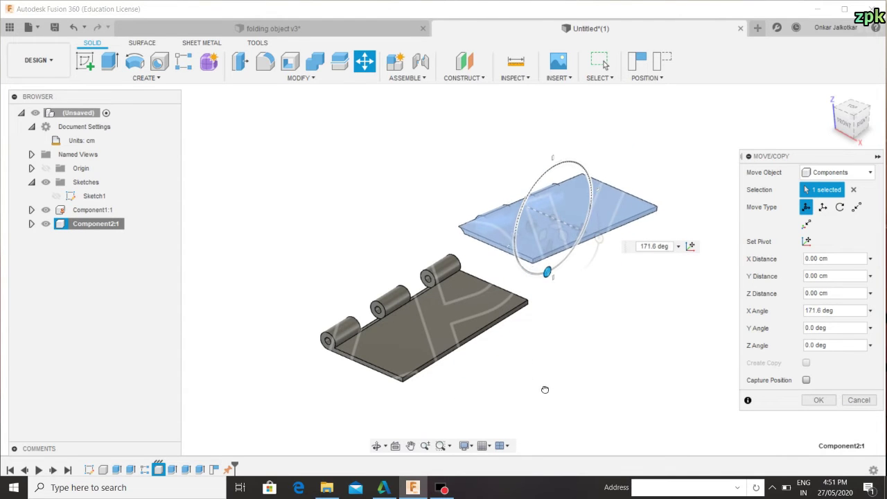
mouse_move(534, 377)
mouse_down()
mouse_move(584, 246)
mouse_move(413, 212)
mouse_up()
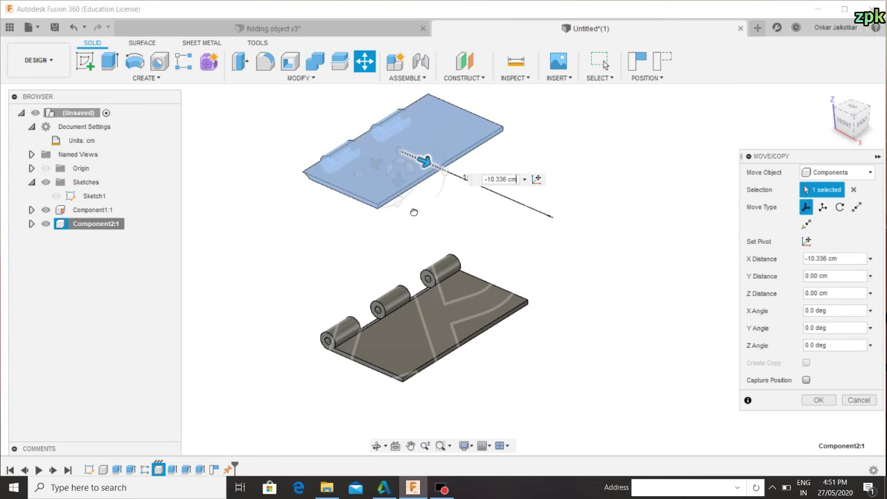
drag(377, 166, 314, 225)
click(825, 402)
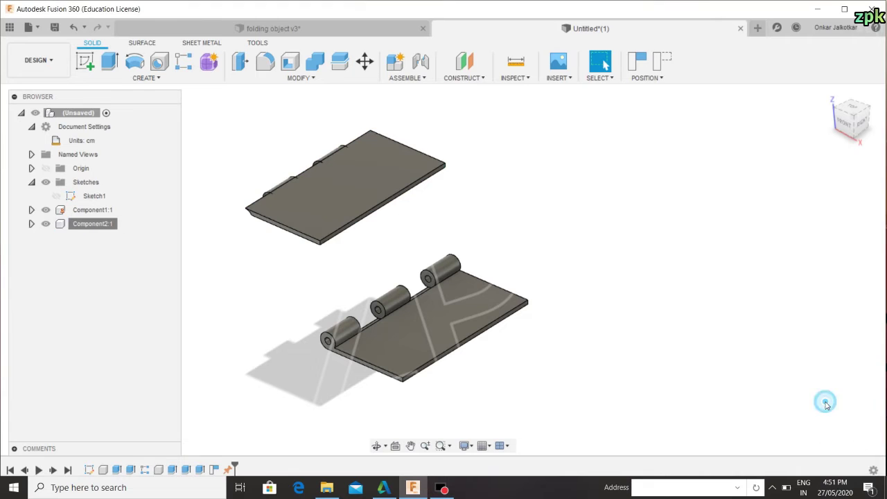
middle_drag(474, 206, 533, 243)
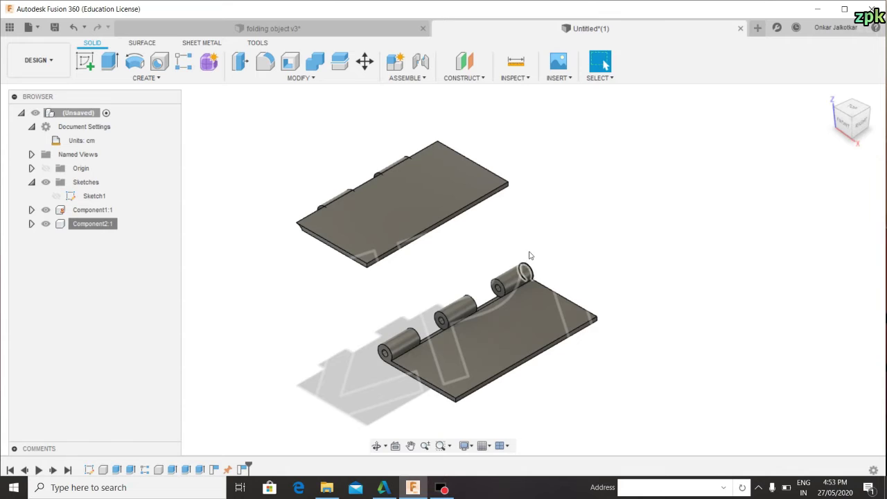
middle_drag(545, 245, 577, 269)
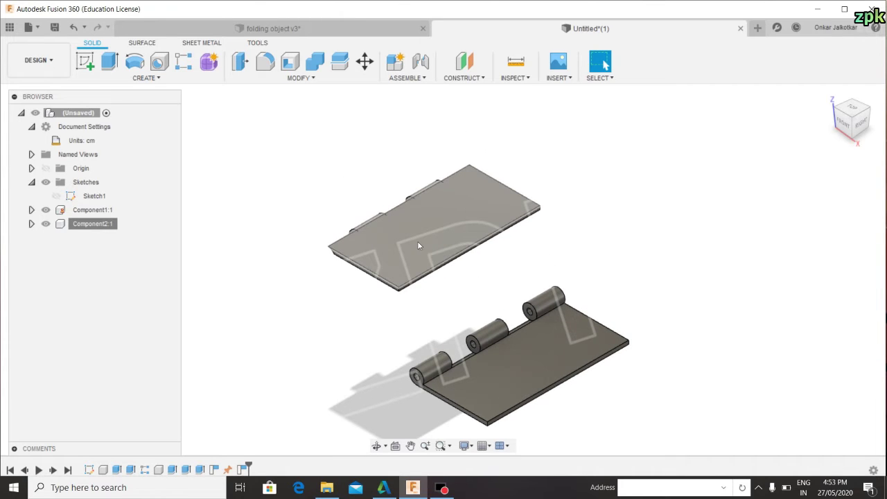
Step: Start the Joint command and frame the hinge knuckles and the leaf's ghost preview
click(425, 62)
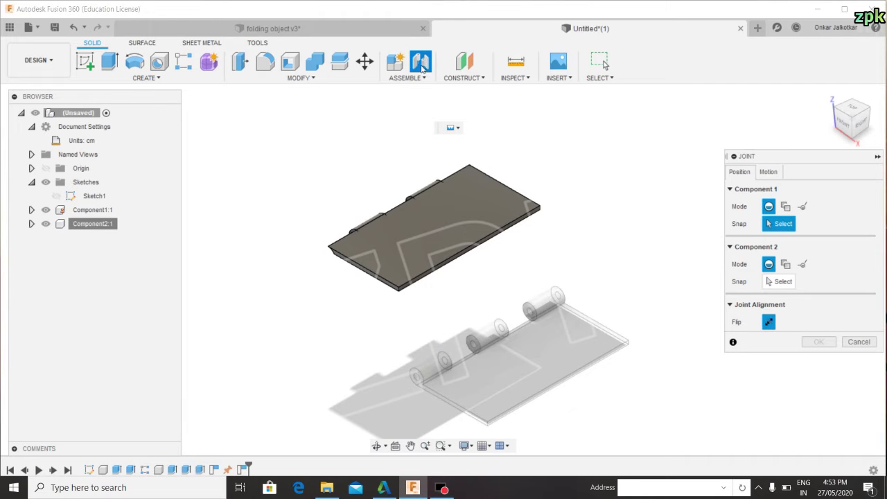
click(424, 77)
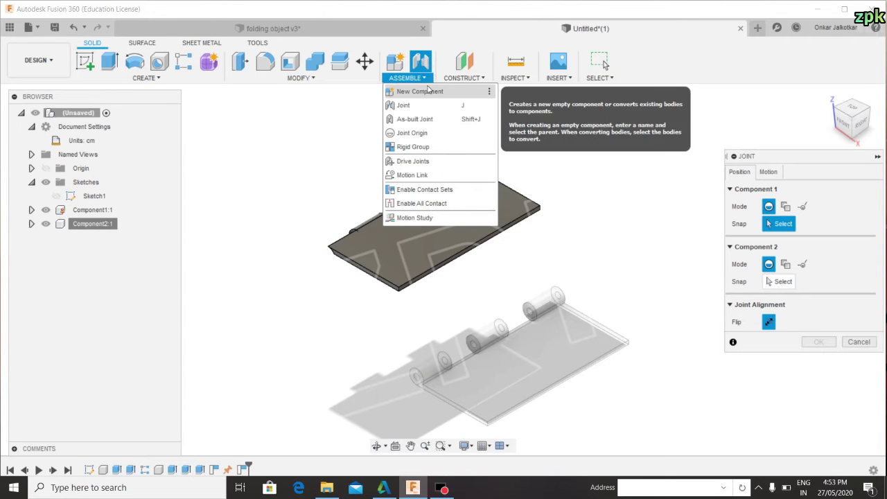
mouse_move(429, 105)
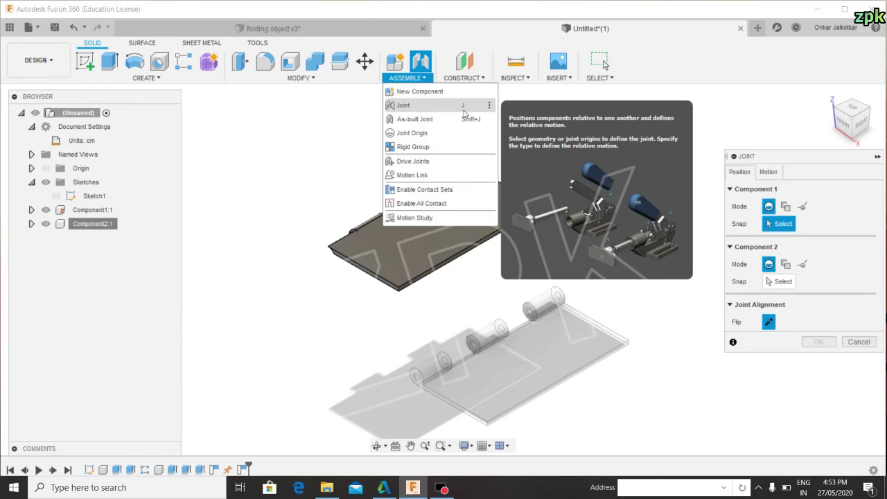
click(316, 112)
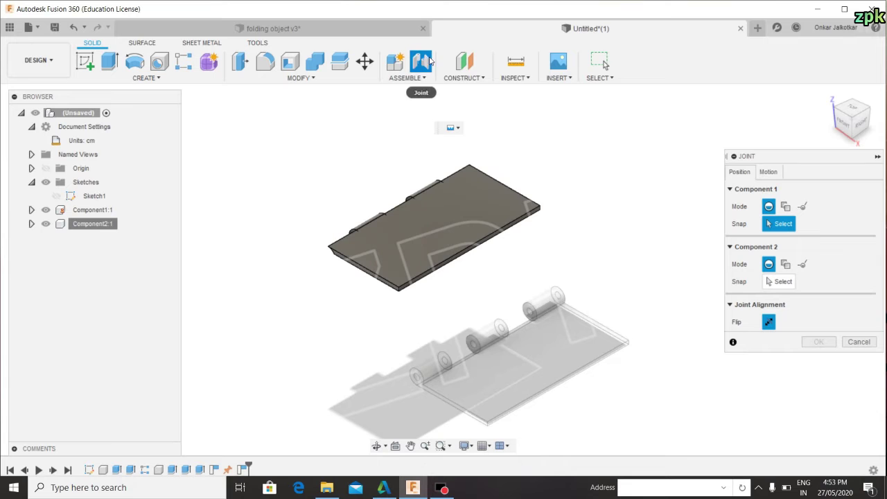
key(Escape)
click(420, 61)
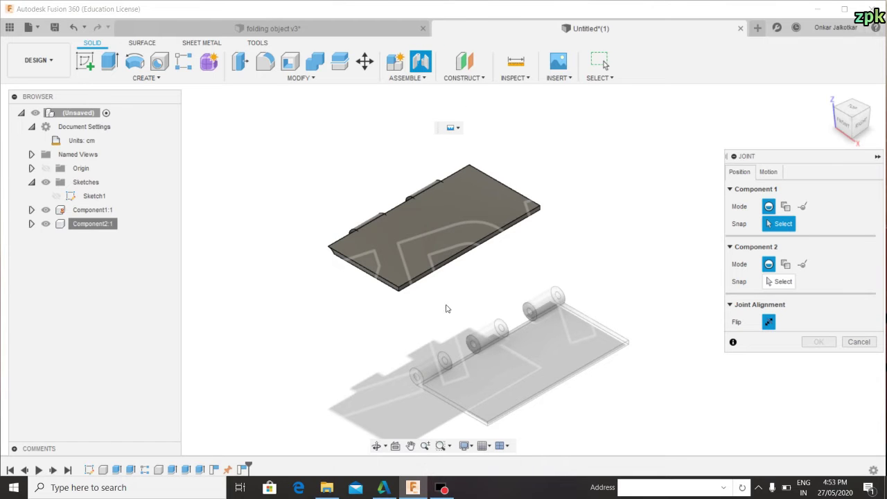
mouse_move(471, 271)
shift+middle_down()
mouse_move(472, 235)
mouse_move(436, 207)
shift+middle_up()
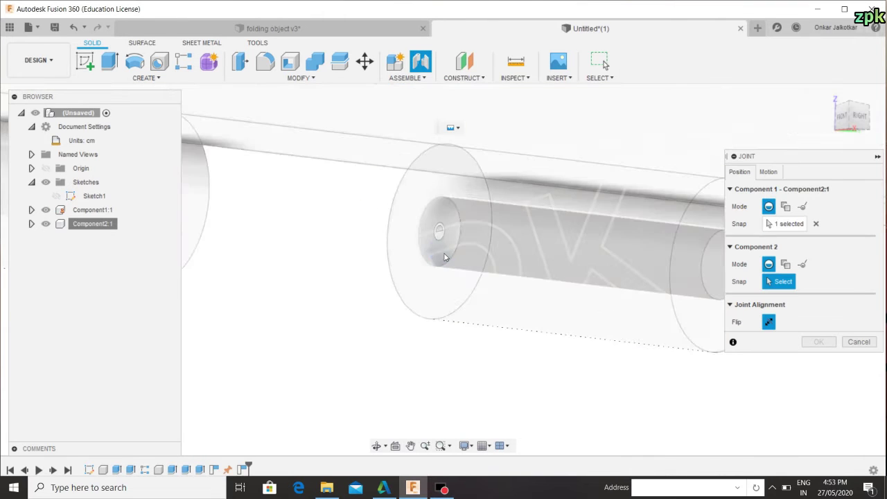
scroll(445, 258, down, 5)
mouse_move(552, 285)
shift+middle_down()
mouse_move(567, 311)
mouse_move(460, 139)
mouse_move(491, 247)
shift+middle_up()
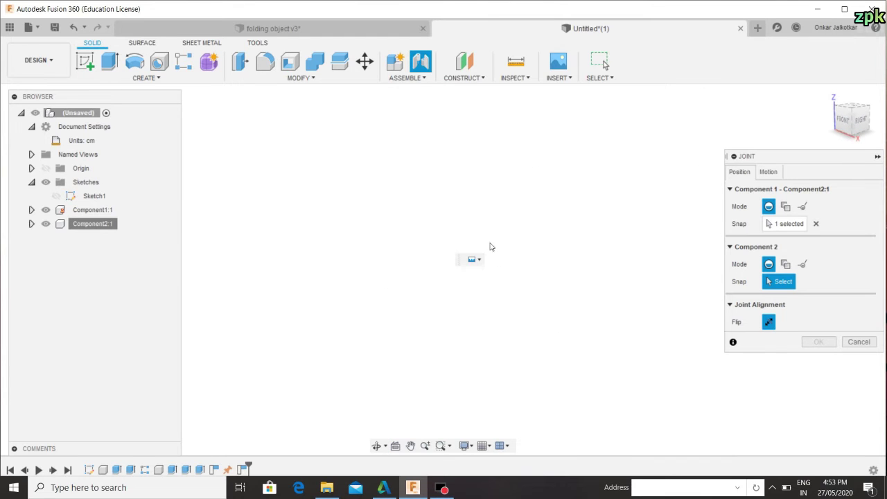
scroll(506, 272, down, 5)
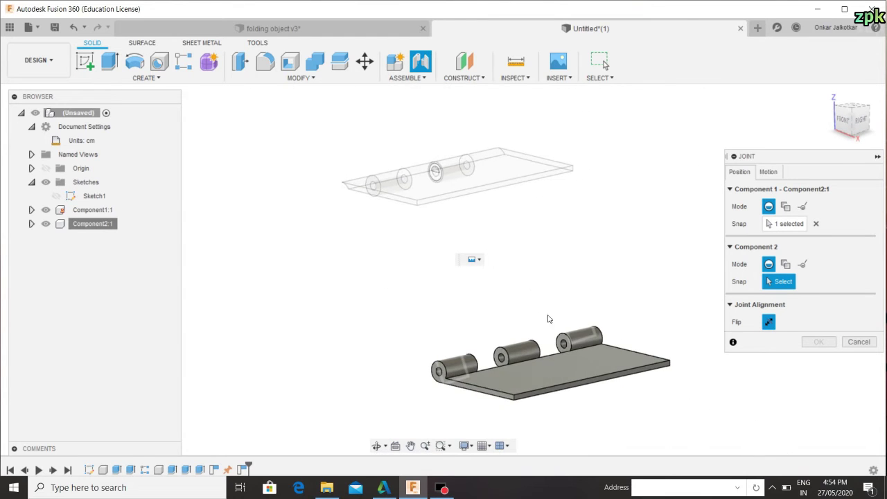
mouse_move(561, 352)
middle_down()
mouse_move(492, 315)
mouse_move(471, 289)
mouse_move(413, 292)
middle_up()
scroll(485, 291, up, 1)
scroll(485, 290, up, 2)
scroll(485, 290, up, 3)
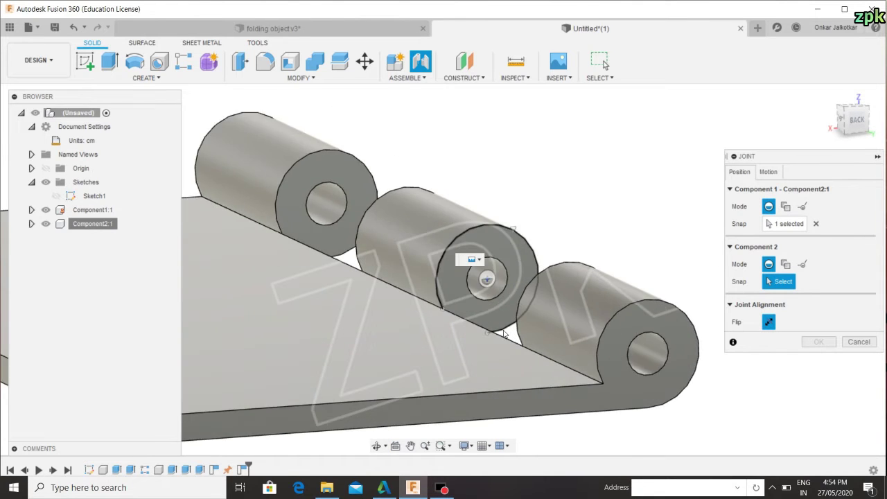
scroll(485, 290, up, 2)
Step: Create revolute joint Rev2 about Z at the knuckle centre and swing the leaf flat
click(481, 270)
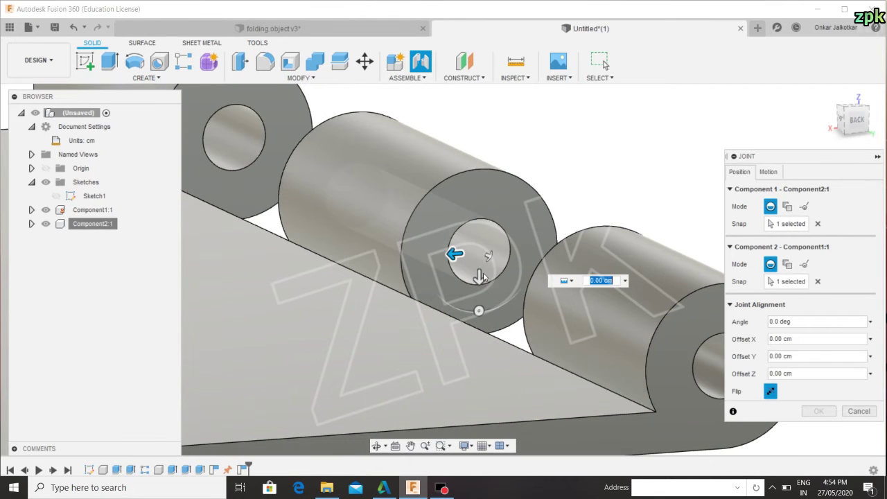
scroll(487, 277, down, 3)
scroll(487, 278, down, 1)
scroll(489, 278, down, 1)
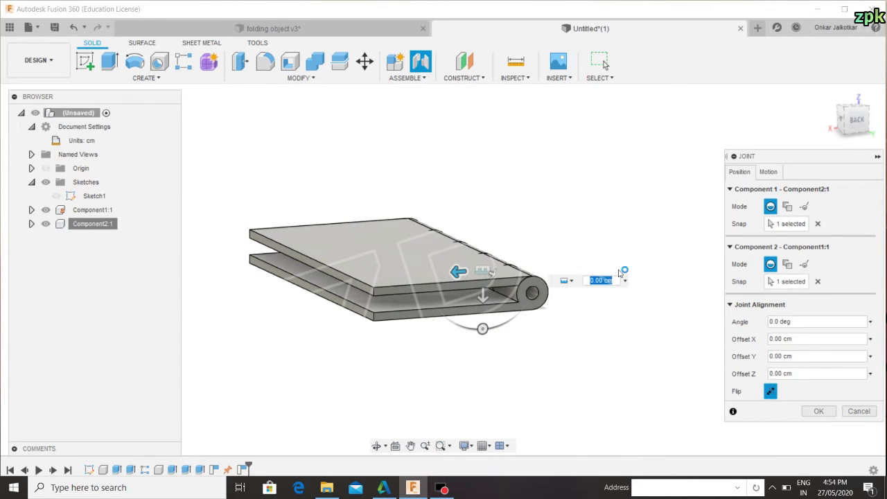
click(769, 172)
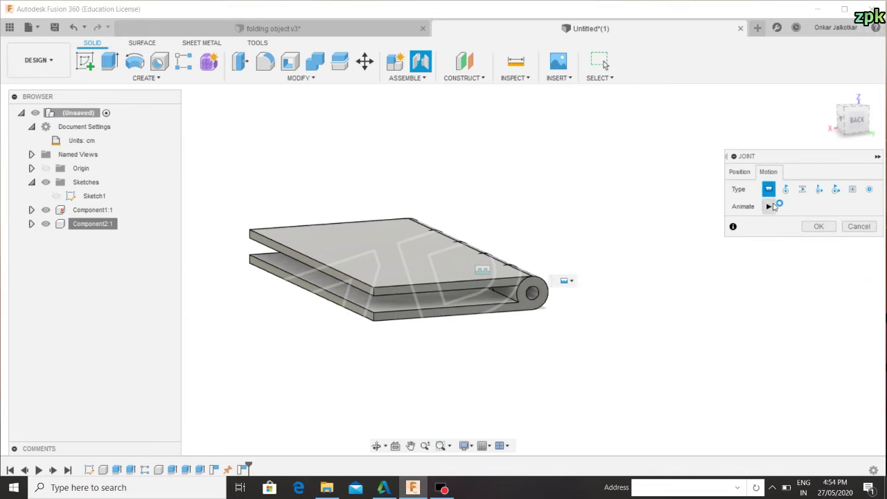
click(785, 193)
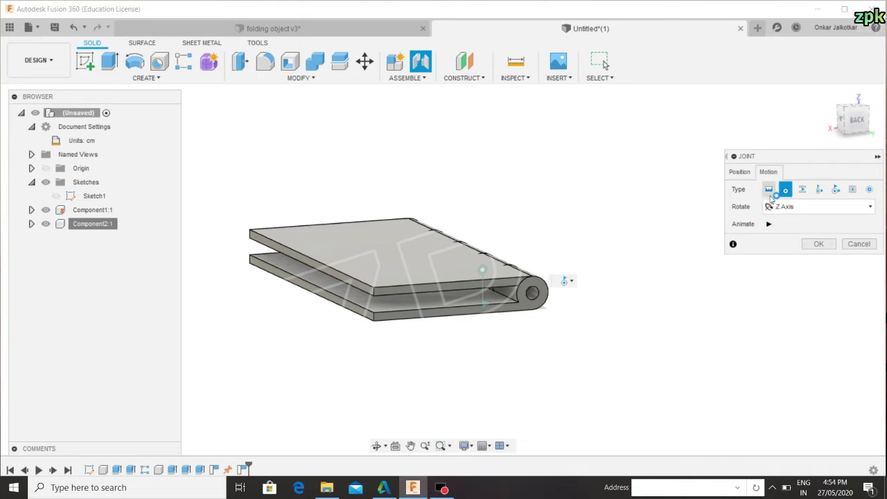
click(738, 177)
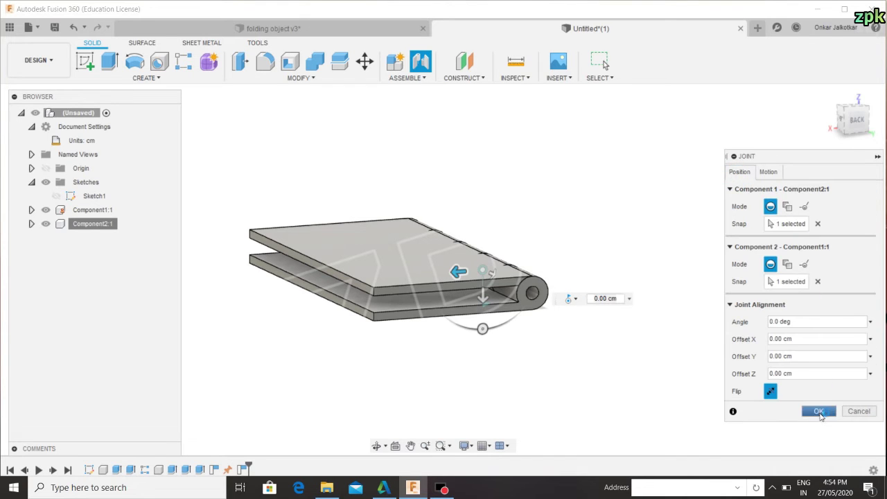
click(819, 412)
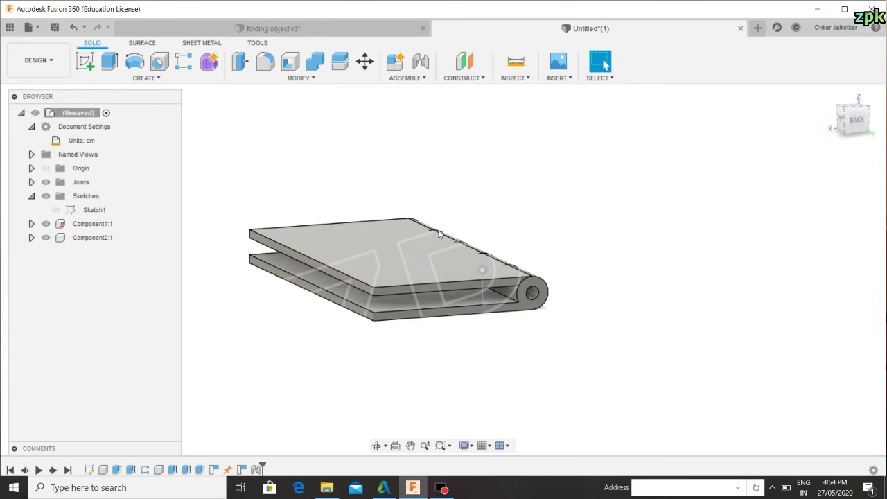
mouse_move(386, 260)
mouse_down()
mouse_move(603, 372)
mouse_move(459, 117)
mouse_move(470, 360)
mouse_move(571, 249)
mouse_move(399, 202)
mouse_up()
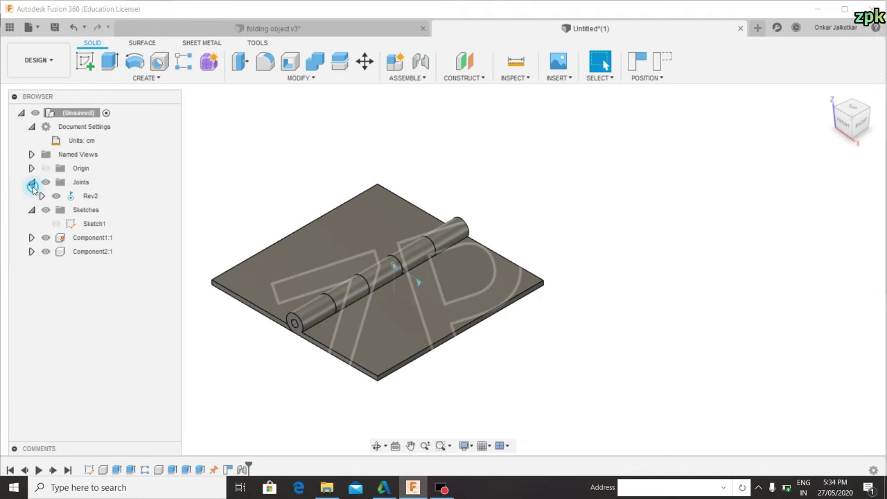
Step: Give Rev2 joint limits of -90° minimum and 90° maximum, then swing the leaf roughly upright
click(31, 183)
click(32, 183)
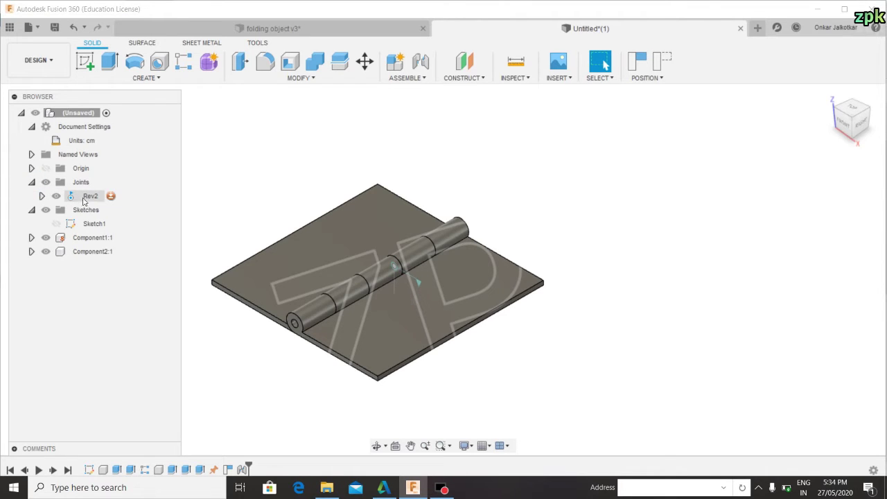
right_click(86, 200)
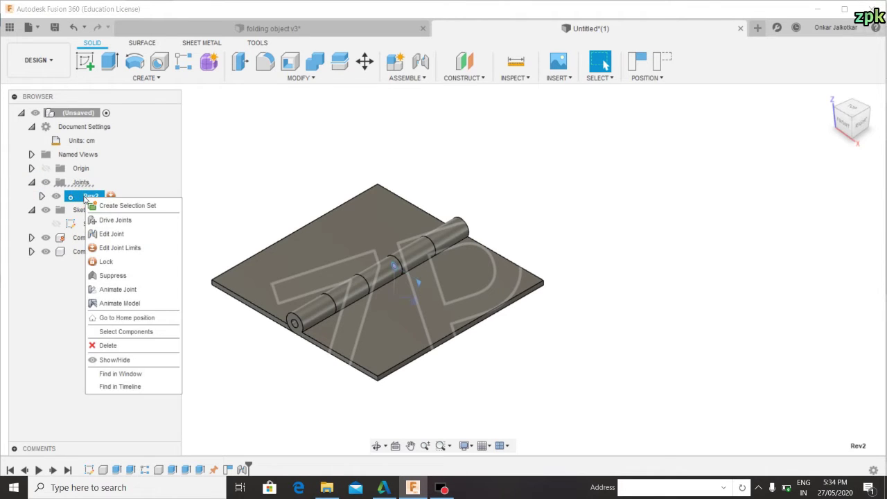
click(128, 248)
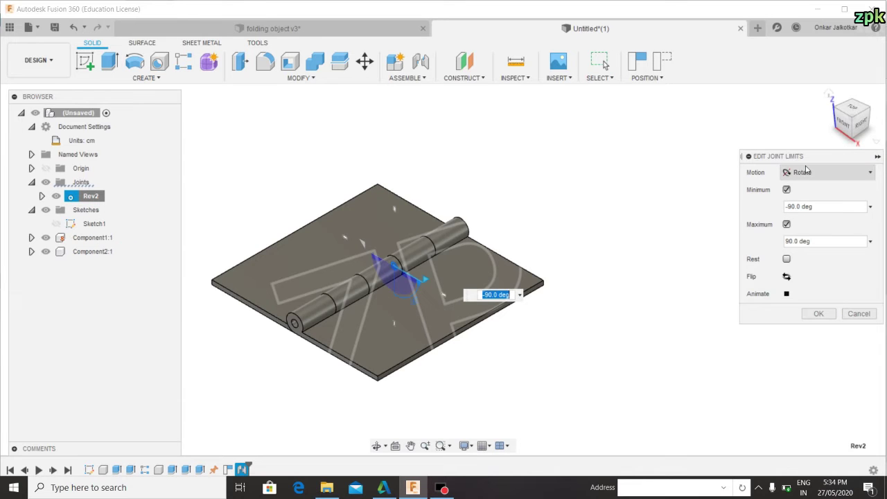
click(821, 206)
text(-90)
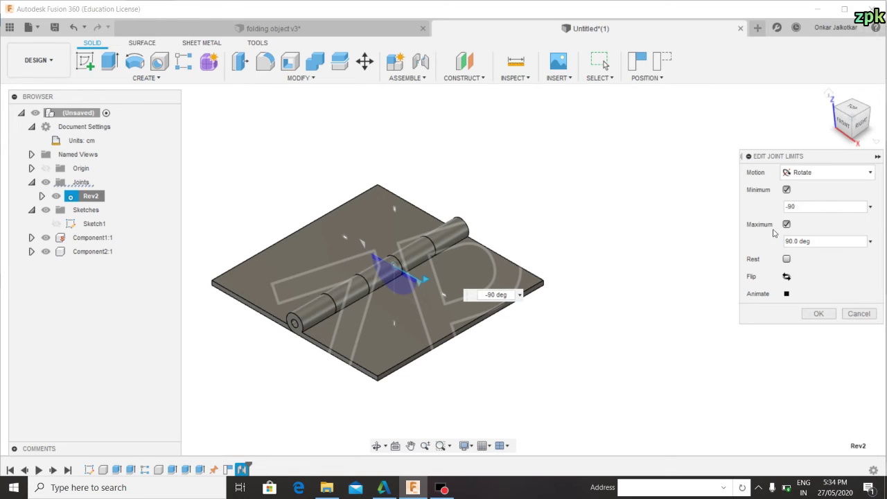
click(815, 242)
click(819, 315)
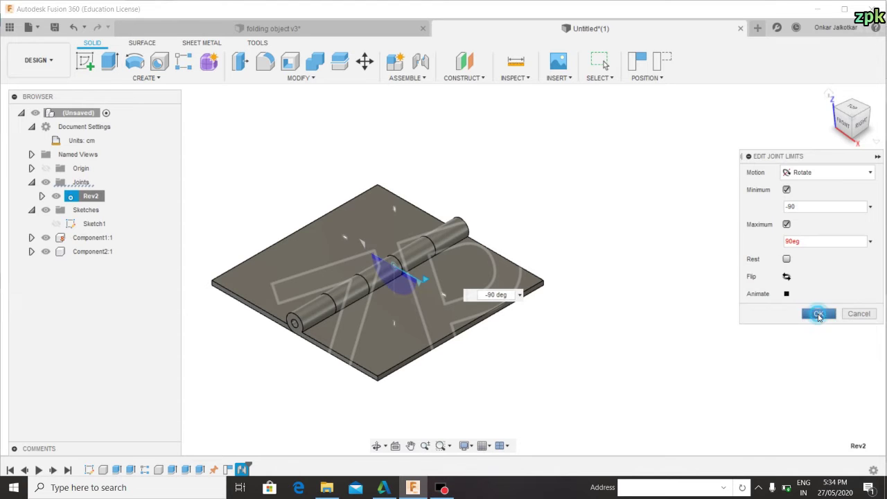
mouse_move(393, 239)
mouse_down()
mouse_move(522, 300)
mouse_move(541, 395)
mouse_up()
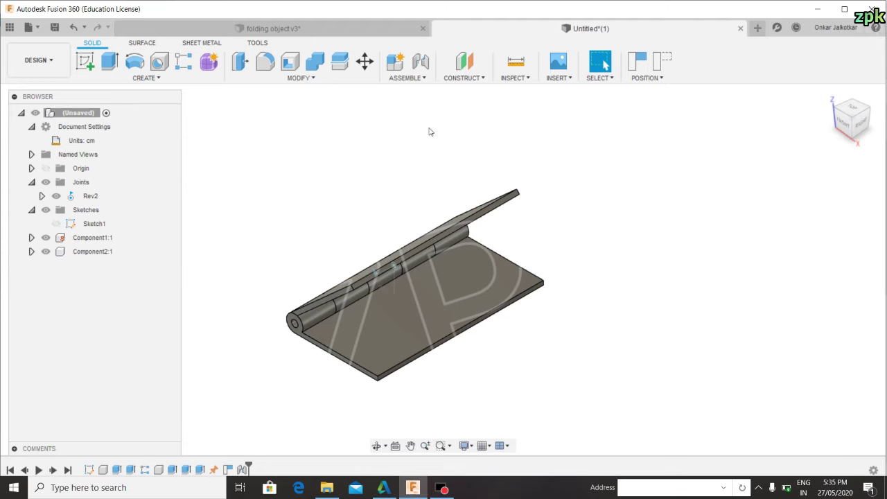
Step: From the FRONT view, fold the top leaf shut over the lower plate, then start a sketch
mouse_move(852, 118)
click(845, 128)
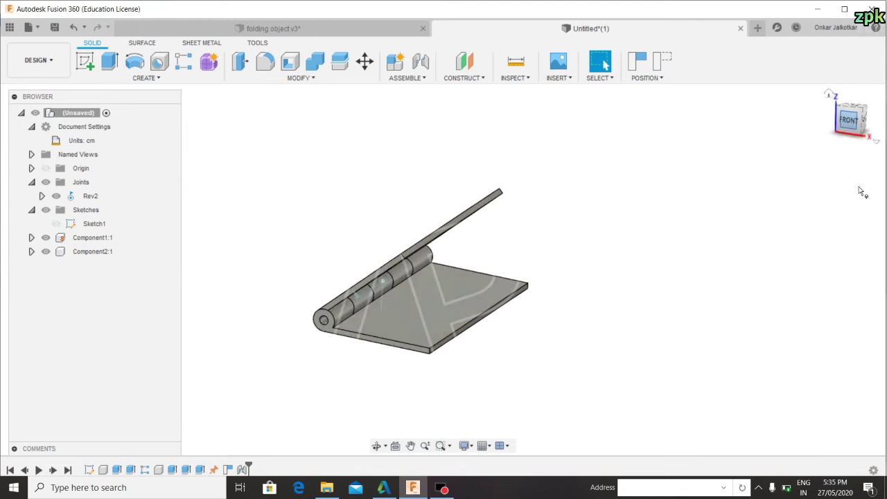
mouse_move(431, 240)
mouse_down()
mouse_move(469, 354)
mouse_move(311, 238)
mouse_move(315, 356)
mouse_up()
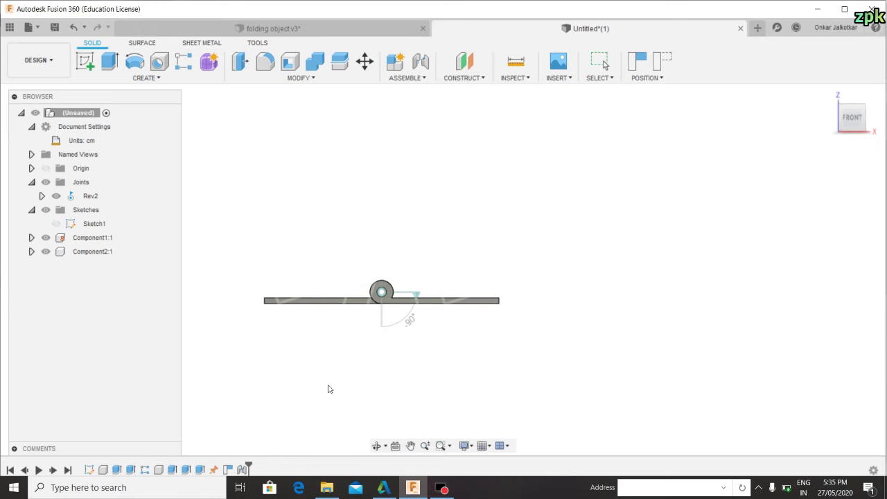
mouse_move(255, 348)
mouse_down()
mouse_move(459, 214)
mouse_move(543, 317)
mouse_move(210, 319)
mouse_move(430, 205)
mouse_move(491, 283)
mouse_move(244, 285)
mouse_up()
drag(323, 303, 495, 331)
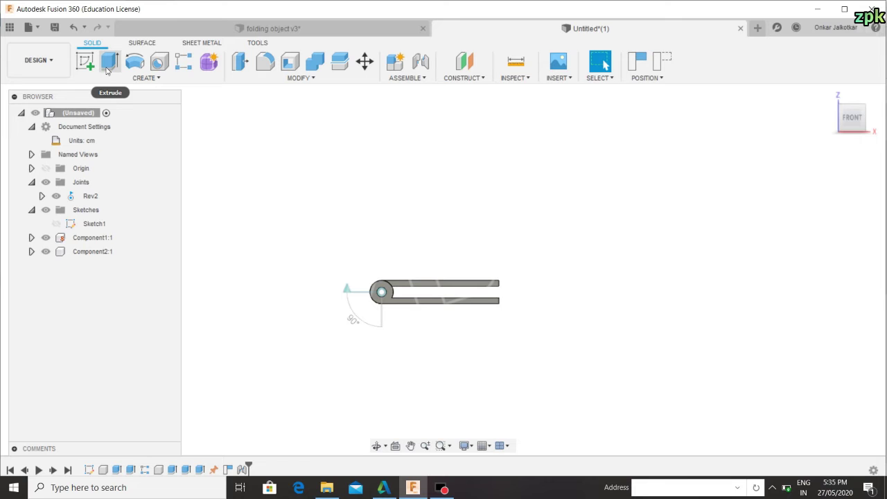
mouse_move(852, 117)
click(828, 96)
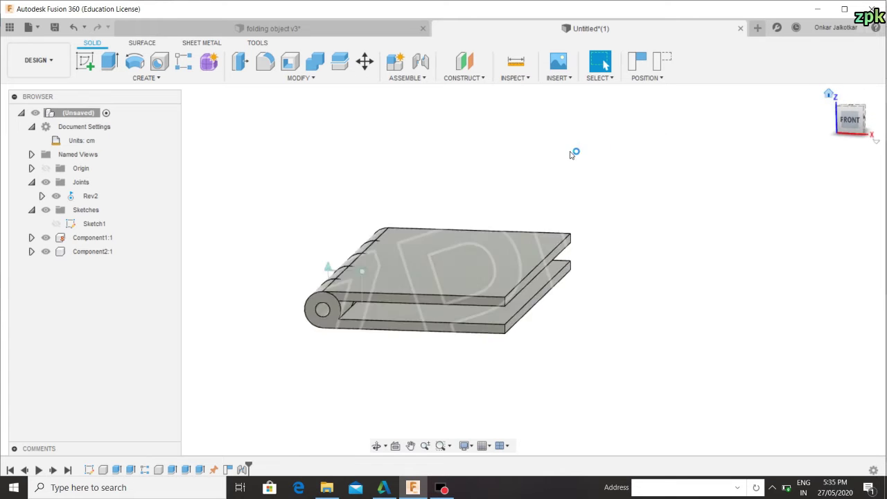
click(85, 61)
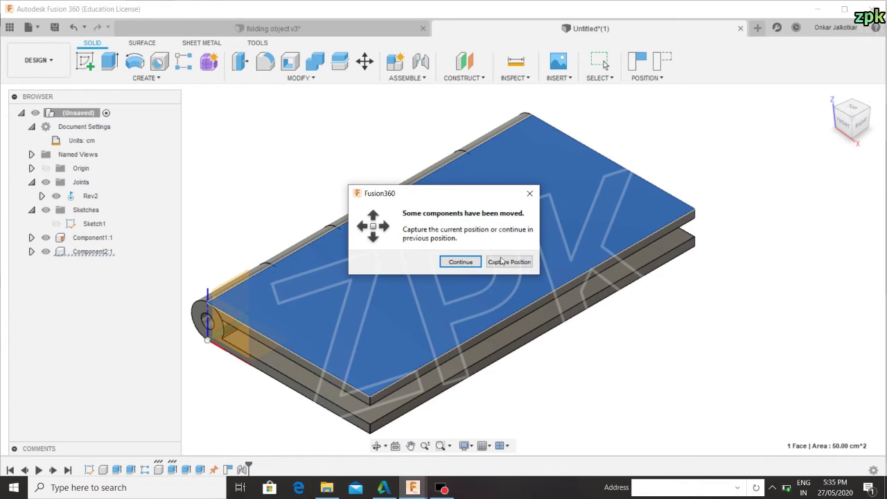
Step: Capture the folded position and use Look At to view Sketch2's 50 cm² profile straight down
click(508, 261)
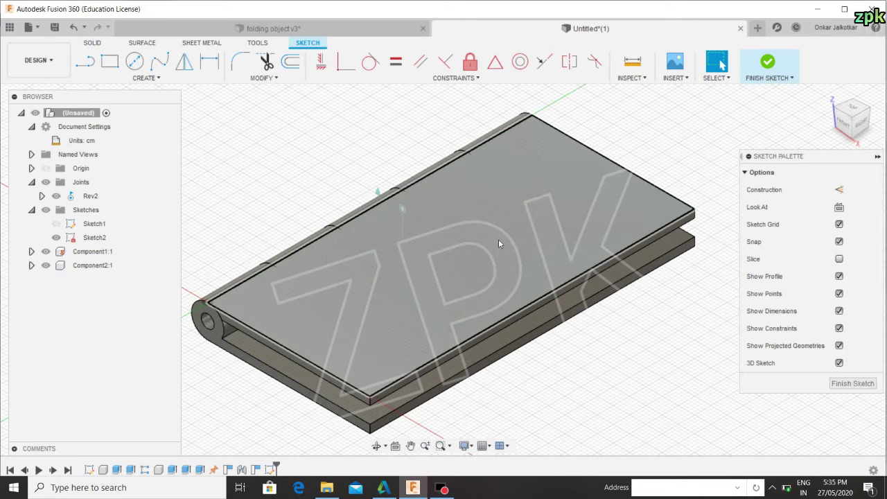
click(499, 241)
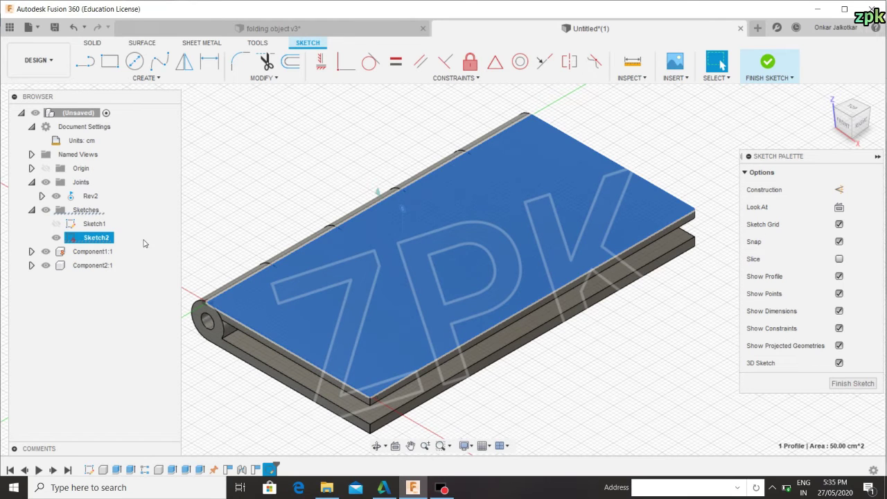
right_click(83, 238)
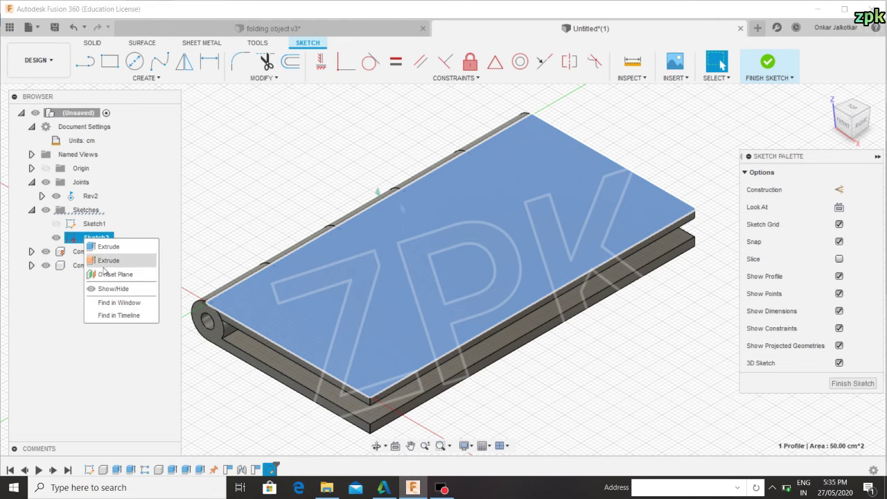
click(231, 165)
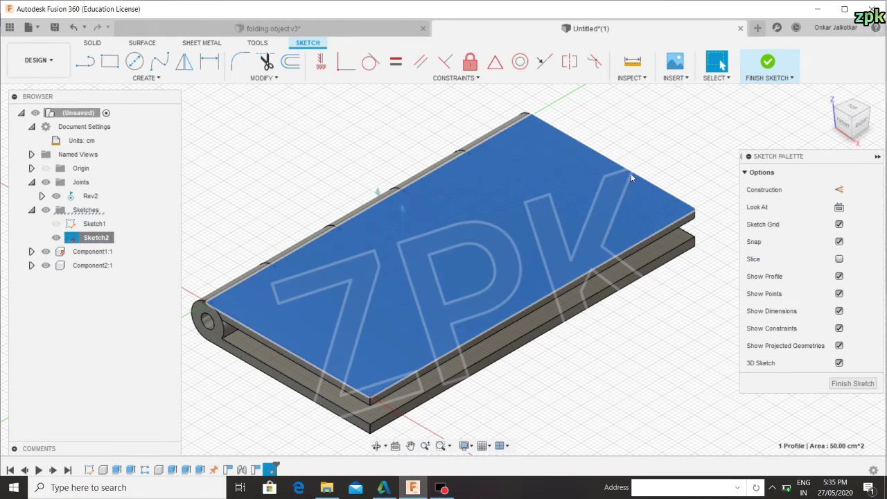
right_click(111, 239)
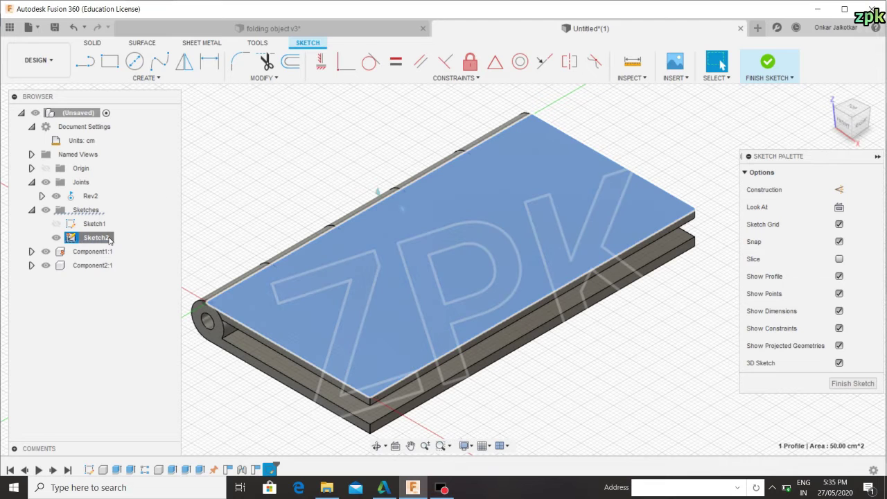
click(294, 168)
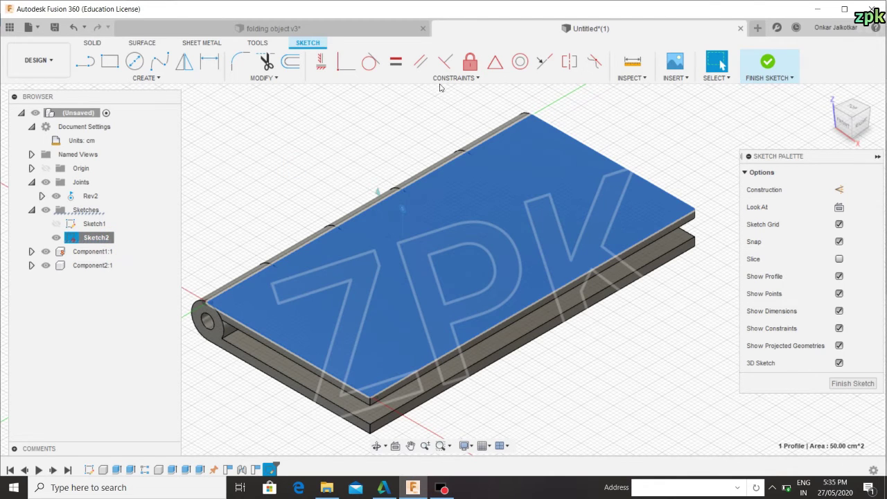
key(Escape)
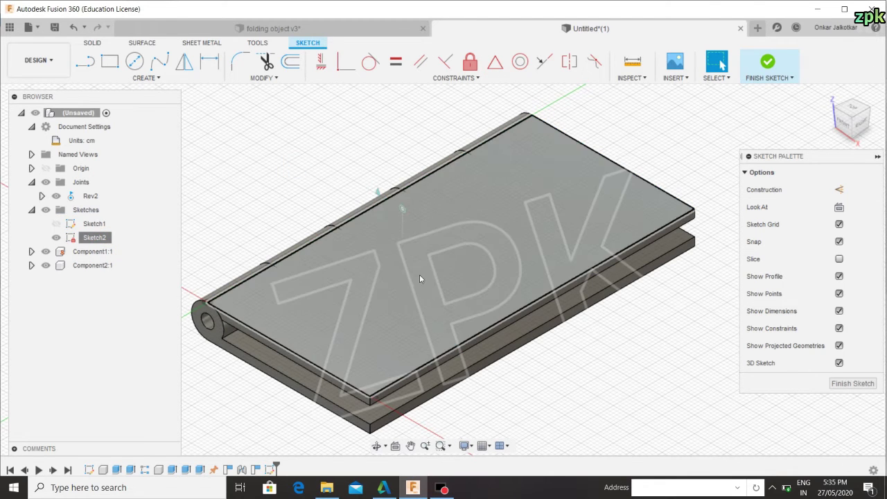
right_click(103, 238)
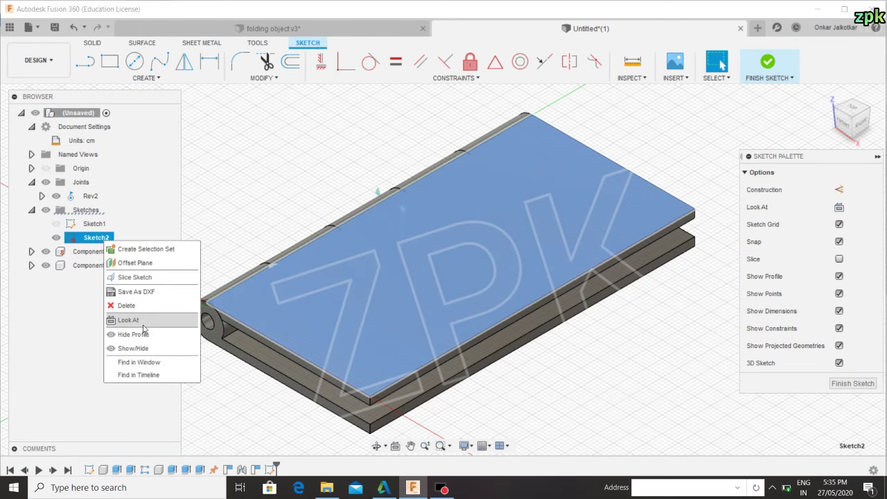
click(142, 322)
scroll(547, 208, down, 2)
scroll(526, 274, down, 1)
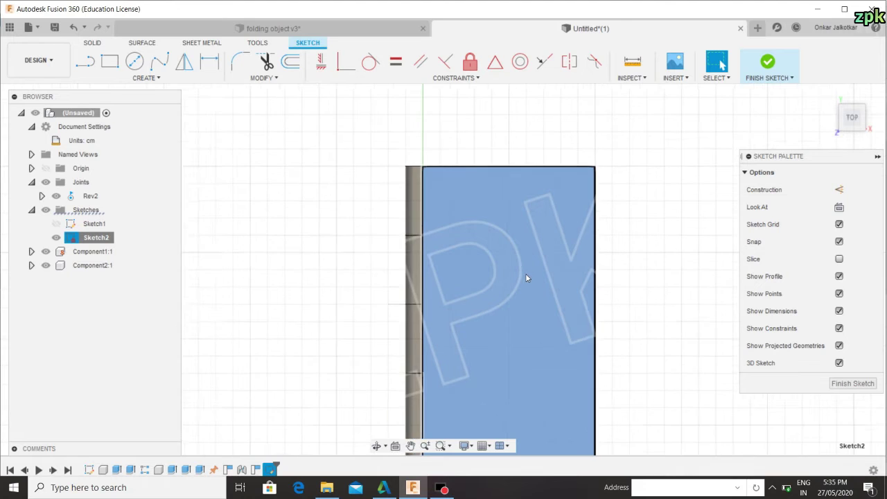
middle_drag(525, 277, 494, 217)
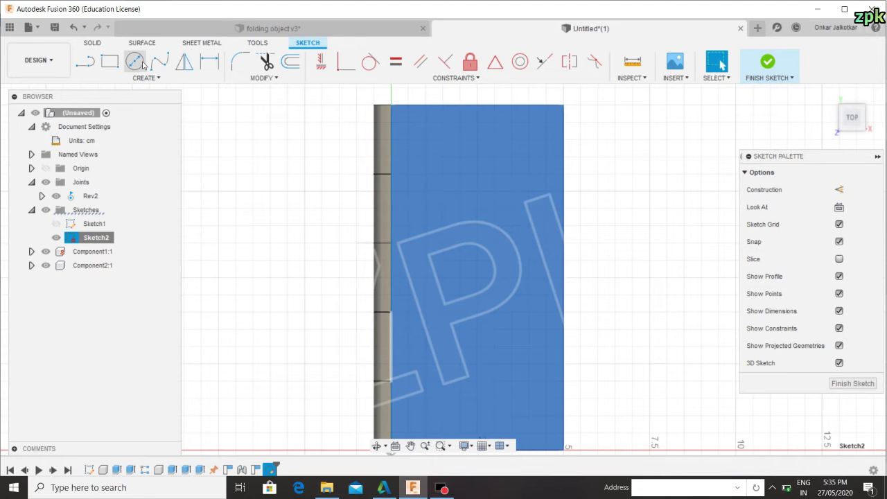
Step: Draw center-diameter screw-hole circles across the folded leaf's face in Sketch2
click(134, 61)
click(511, 164)
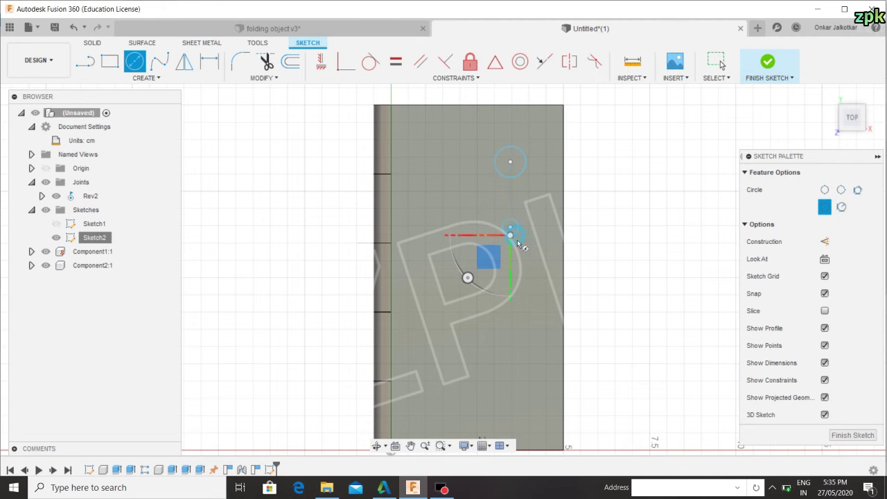
click(518, 302)
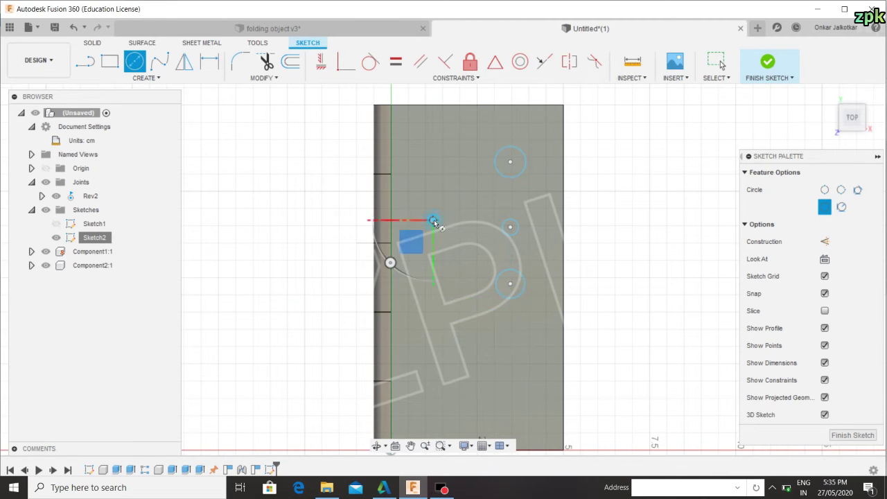
click(438, 238)
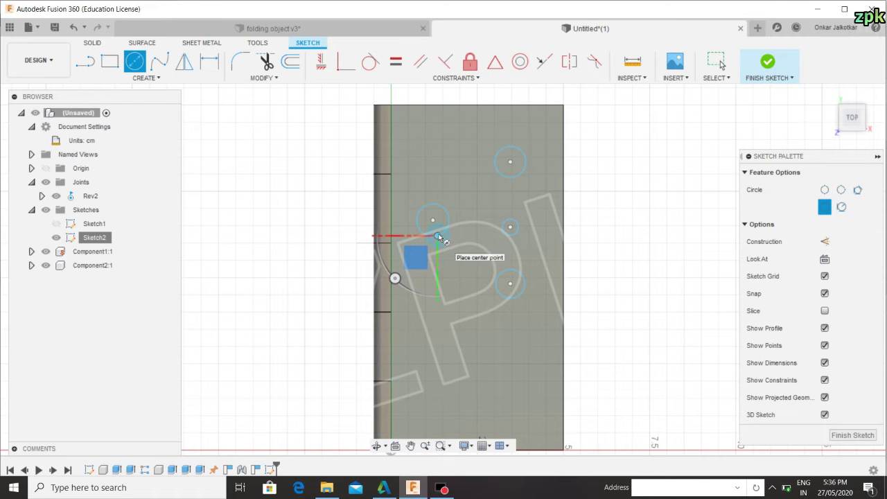
key(Escape)
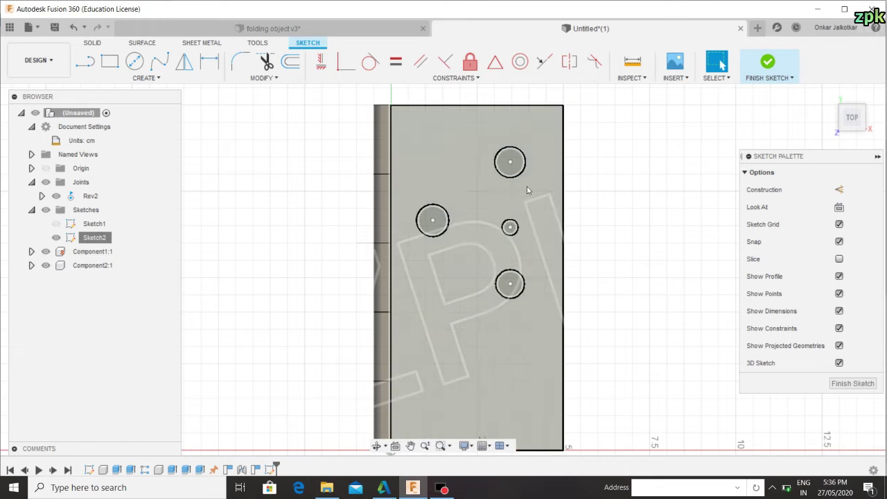
Step: Dimension the top, left, middle-right and bottom circles each to Ø0.75 cm
click(214, 59)
click(521, 151)
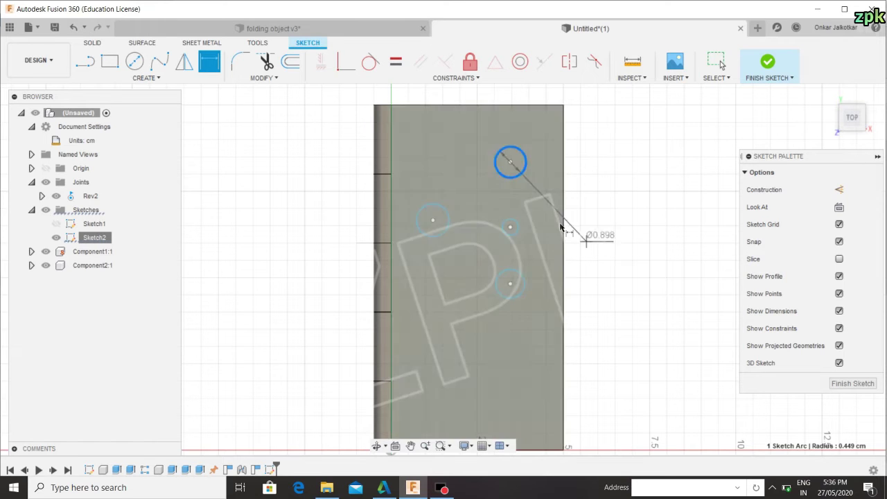
click(537, 140)
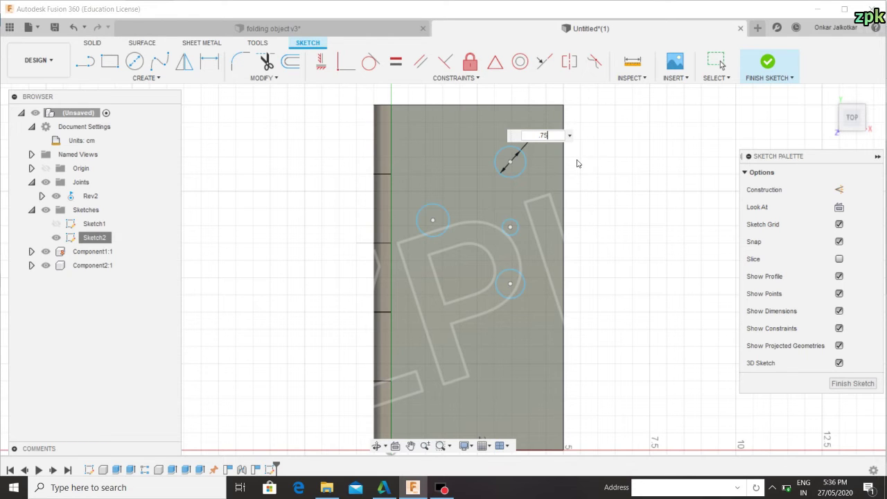
key(Return)
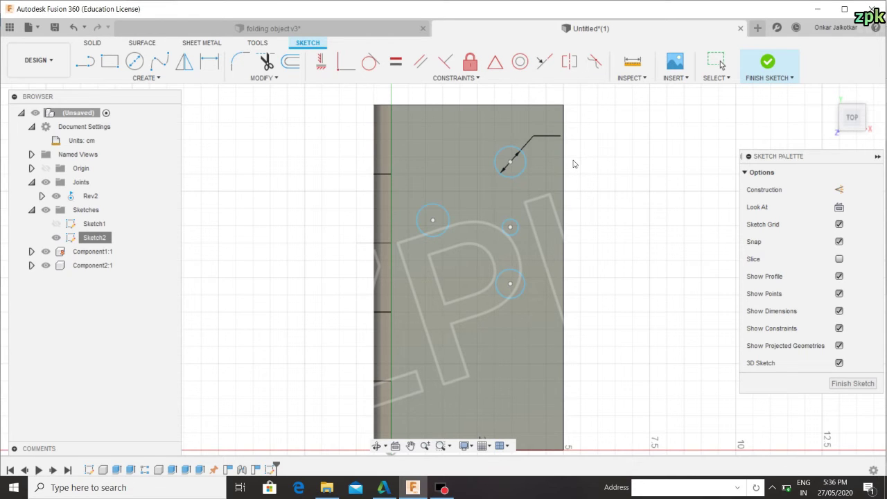
click(450, 223)
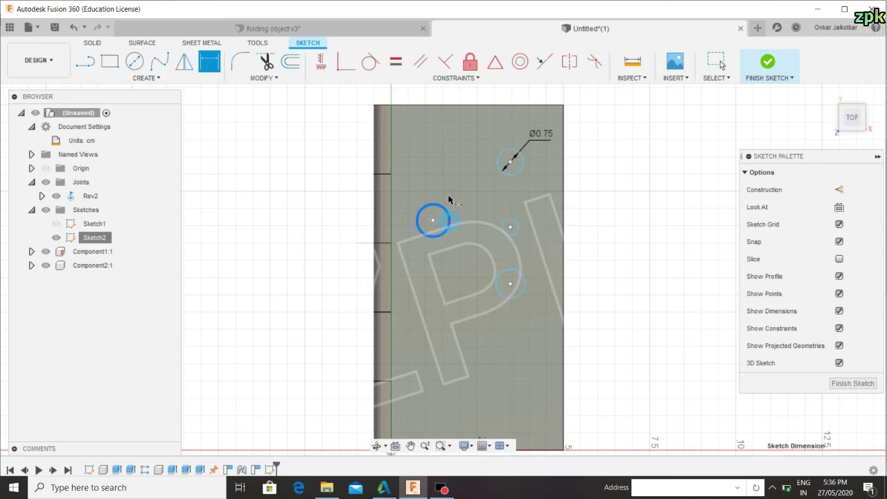
click(425, 195)
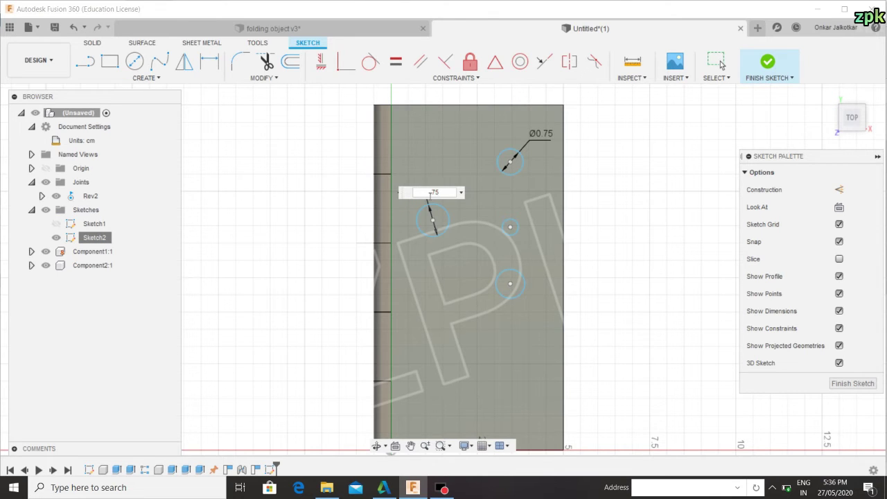
key(Return)
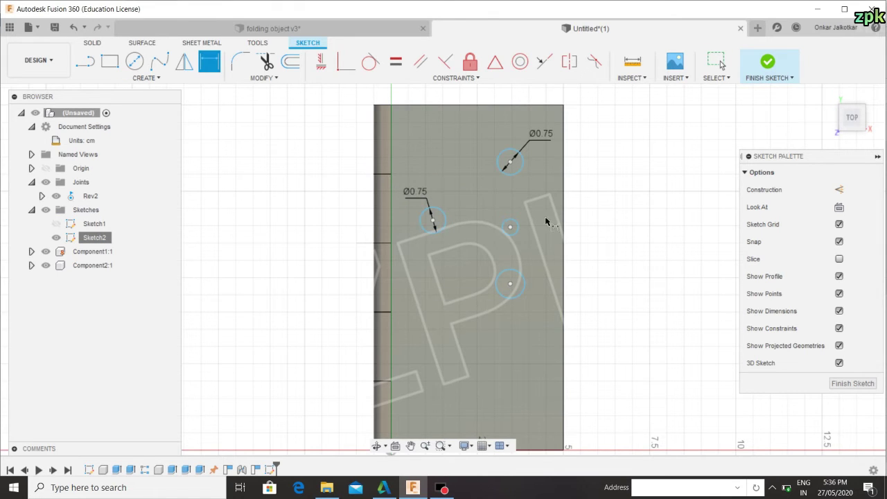
click(525, 226)
click(537, 212)
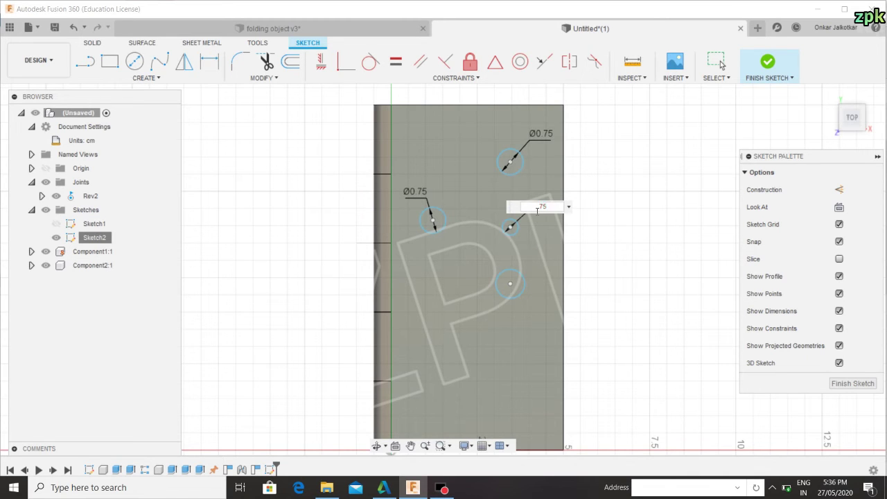
key(Return)
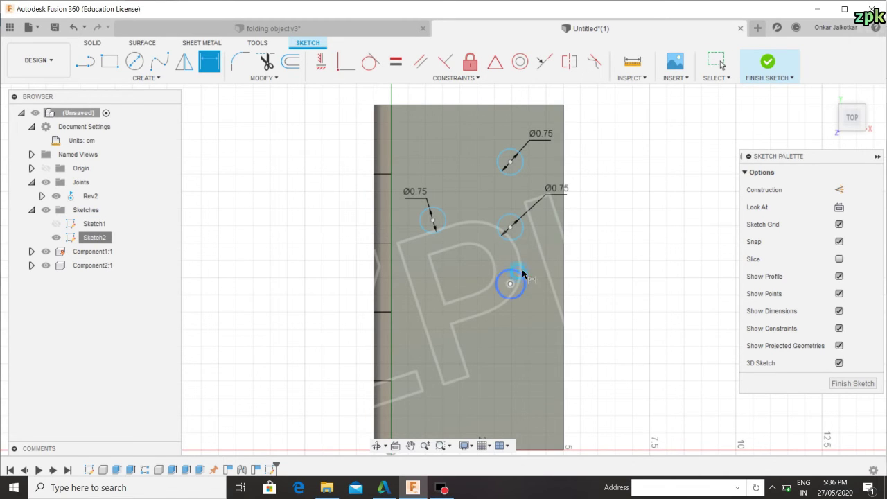
click(524, 274)
click(539, 257)
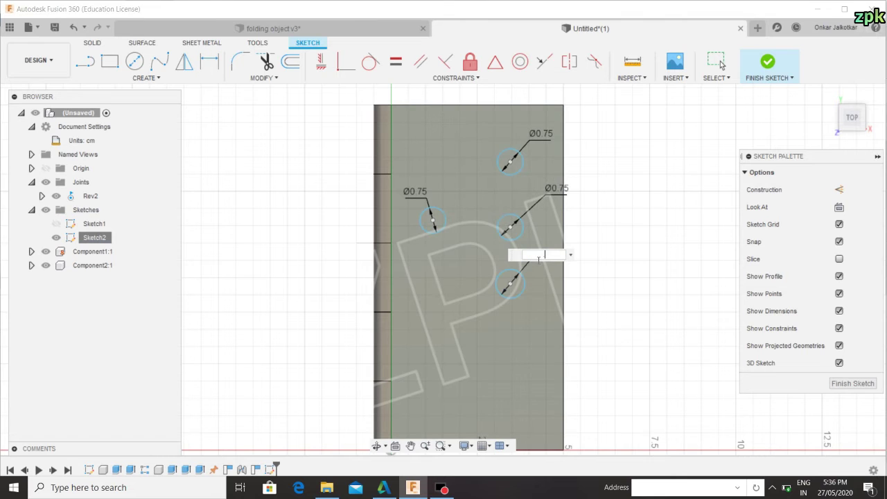
text(.75)
key(Return)
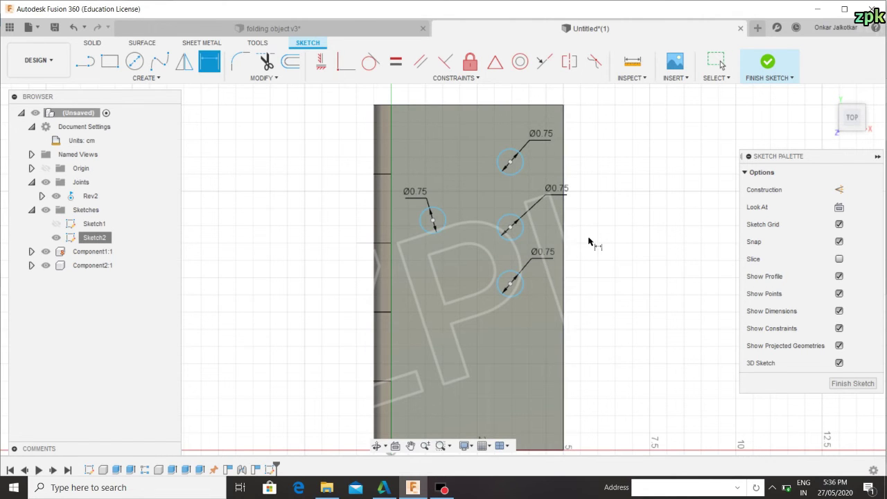
key(Escape)
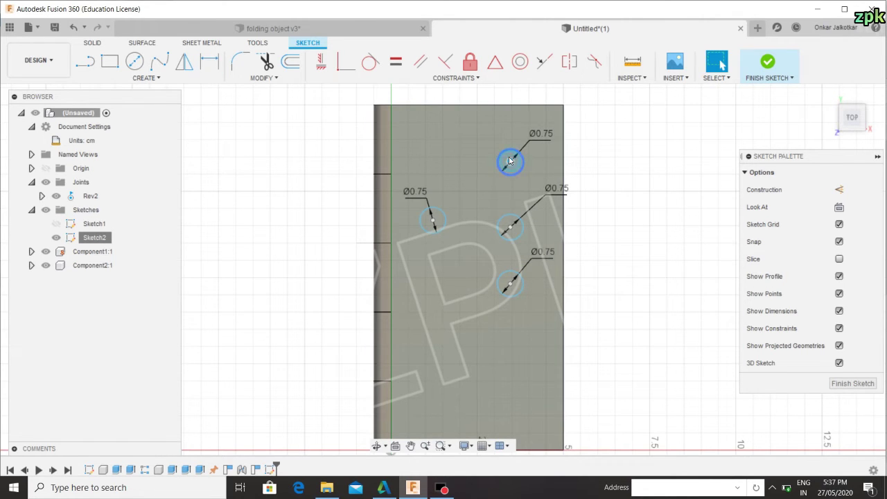
Step: Drag the holes into two columns, moving the bottom hole into the left column
drag(510, 161, 511, 150)
drag(511, 231, 511, 228)
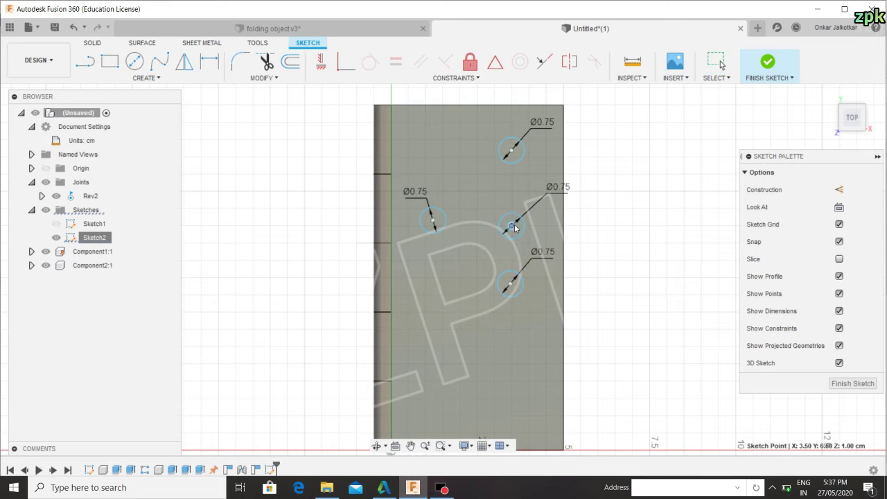
mouse_move(502, 285)
mouse_down()
mouse_move(441, 298)
mouse_move(428, 288)
mouse_up()
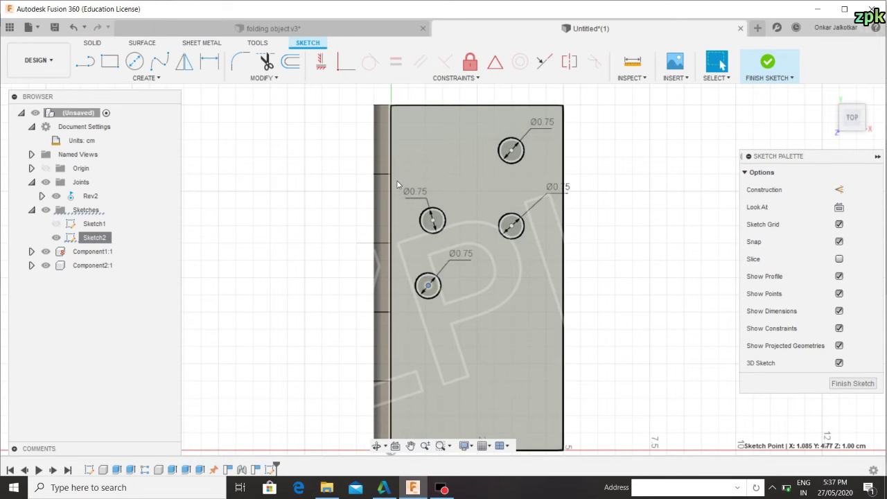
Step: Dimension the top-right hole 2.00 cm below the leaf's top edge
click(210, 63)
click(513, 151)
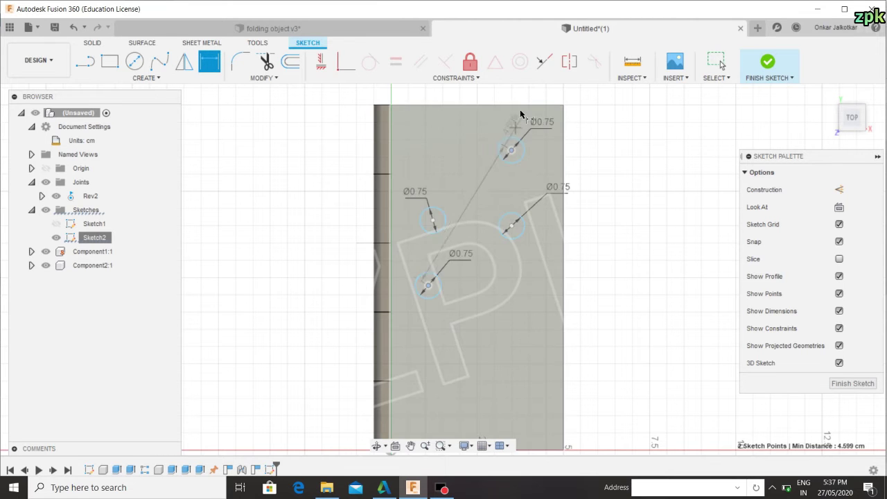
click(523, 105)
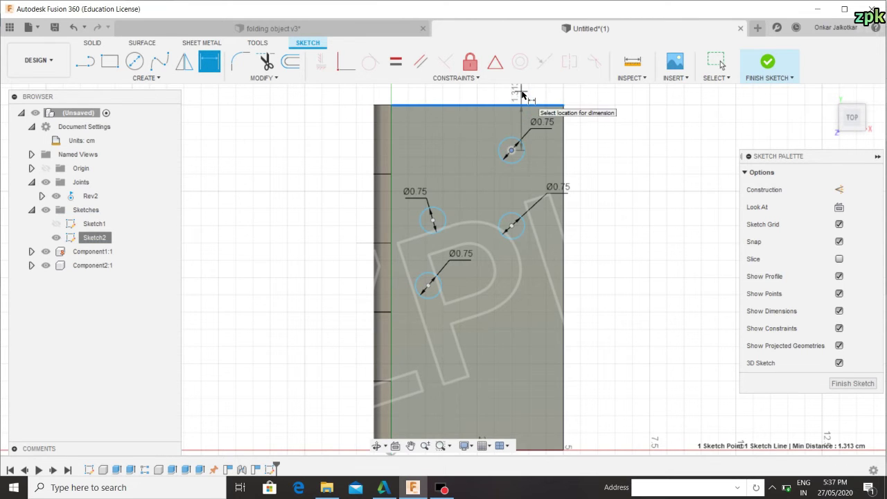
middle_drag(522, 97, 523, 150)
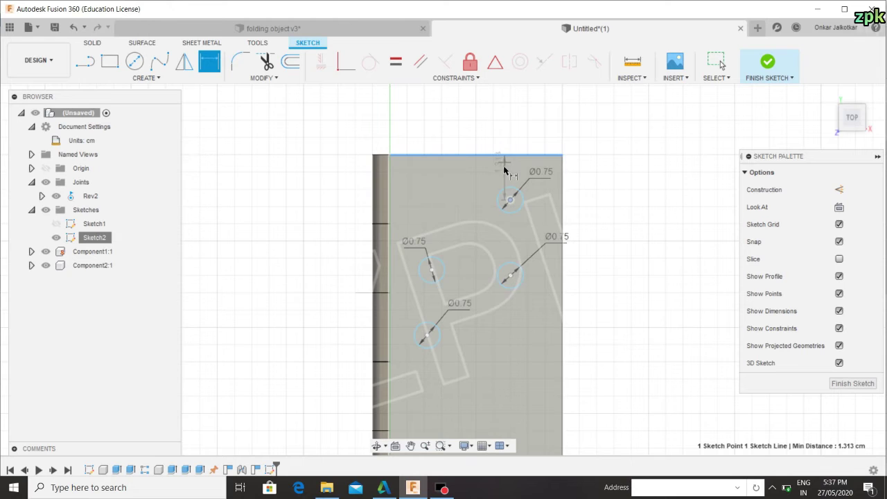
click(513, 122)
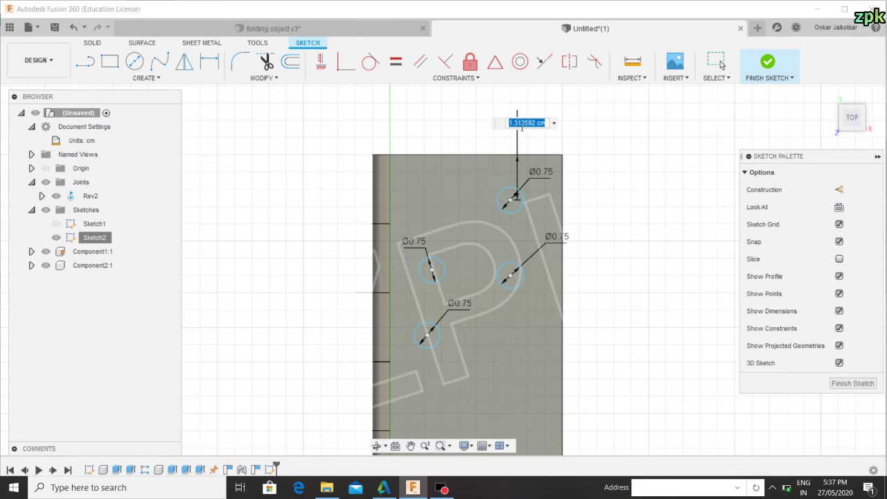
key(Return)
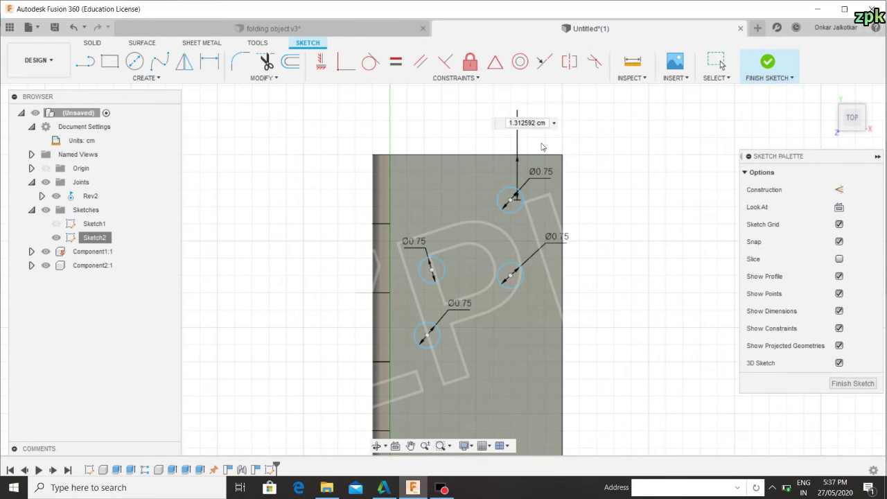
click(532, 123)
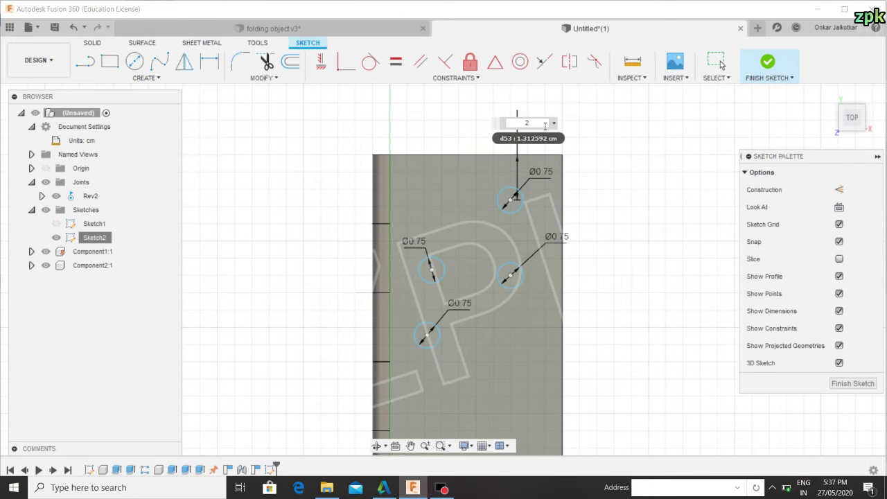
key(Return)
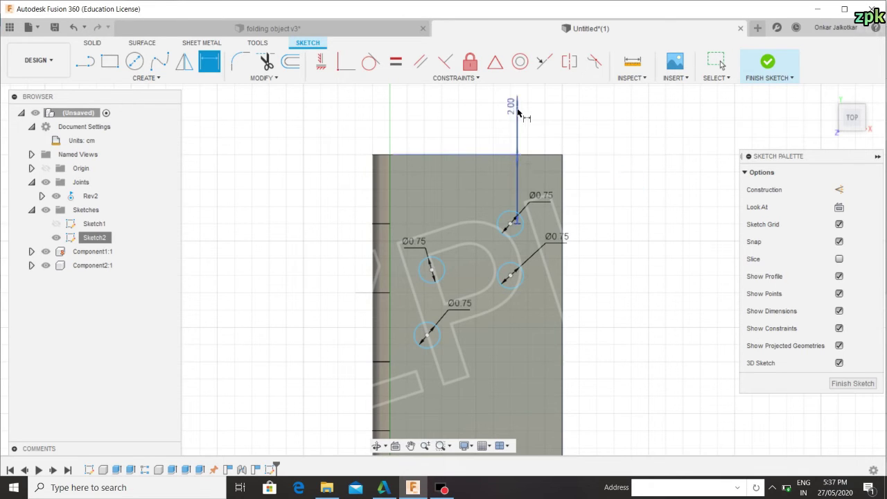
key(Escape)
drag(499, 191, 506, 188)
Step: Place both right-hand holes 1.50 cm from the leaf's right edge
key(d)
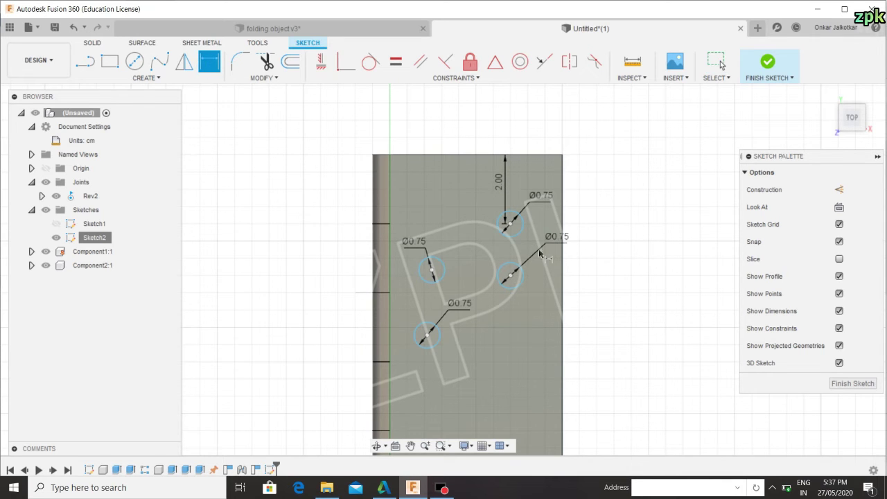
click(510, 223)
click(563, 202)
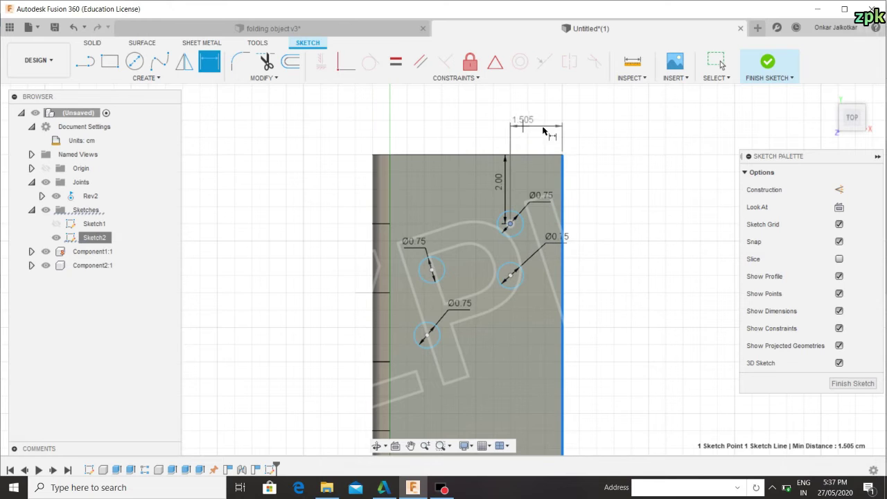
click(584, 140)
text(1.5)
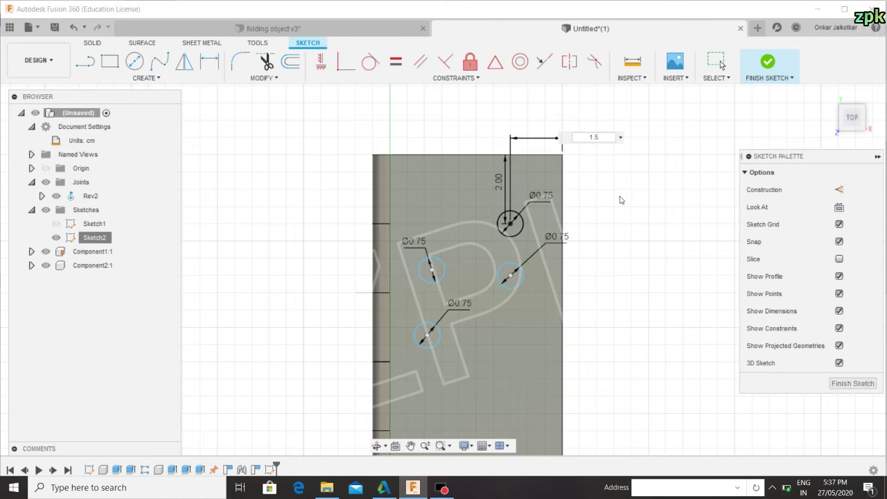
key(Return)
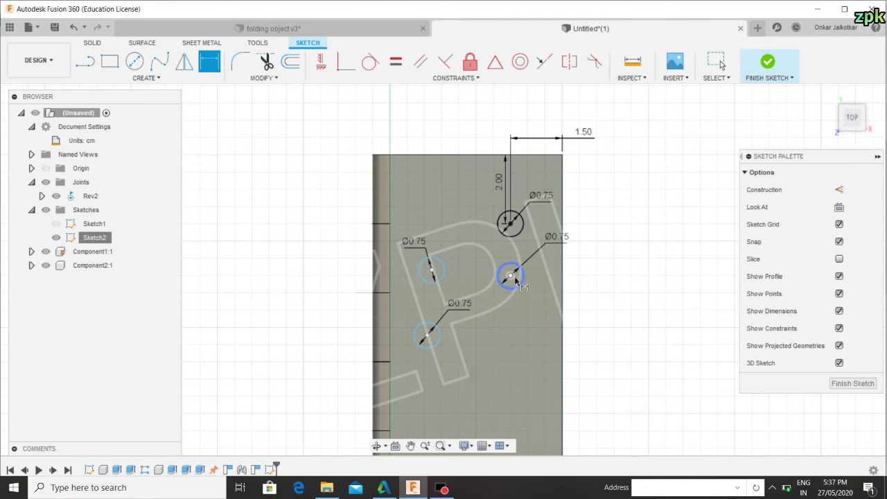
click(511, 276)
click(563, 280)
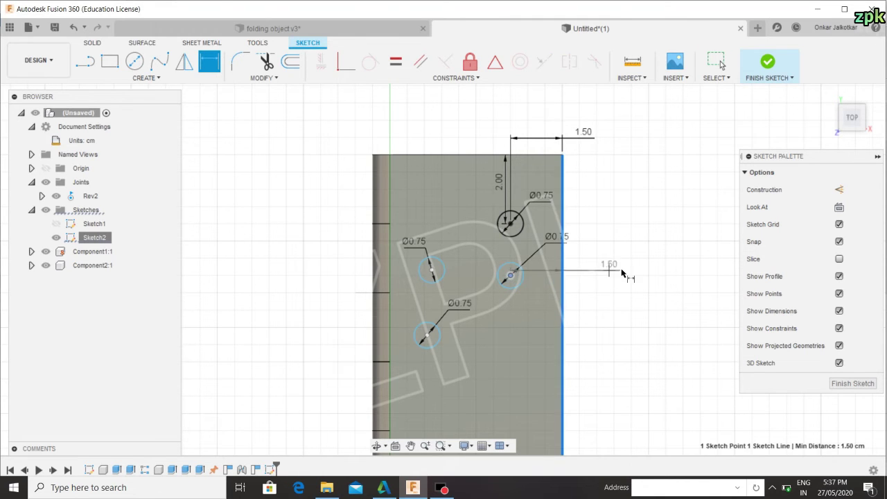
click(628, 270)
text(.5)
key(Return)
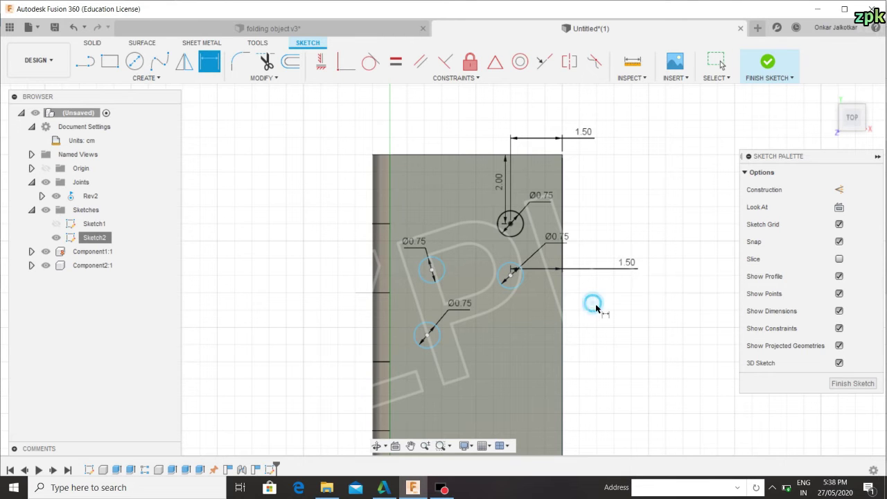
Step: Dimension the lower right hole 4.00 cm above the bottom edge
mouse_move(630, 385)
middle_down()
mouse_move(576, 307)
mouse_move(560, 238)
middle_up()
key(d)
click(489, 354)
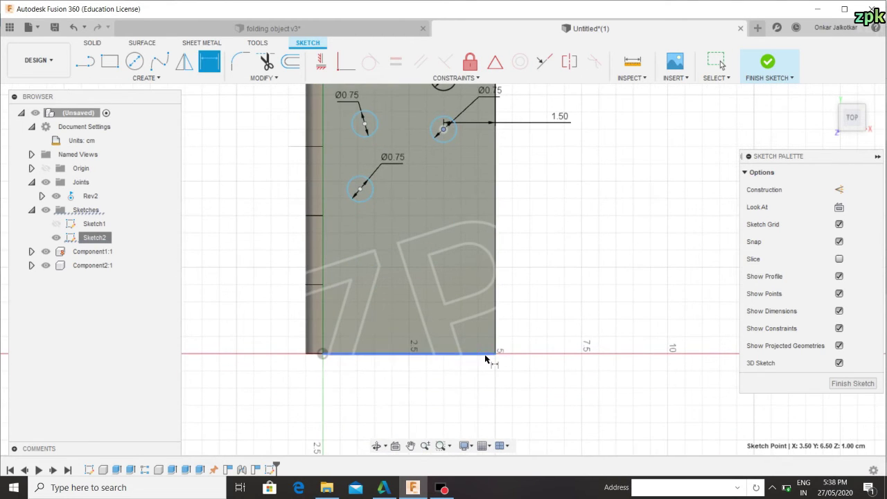
click(534, 260)
text(4)
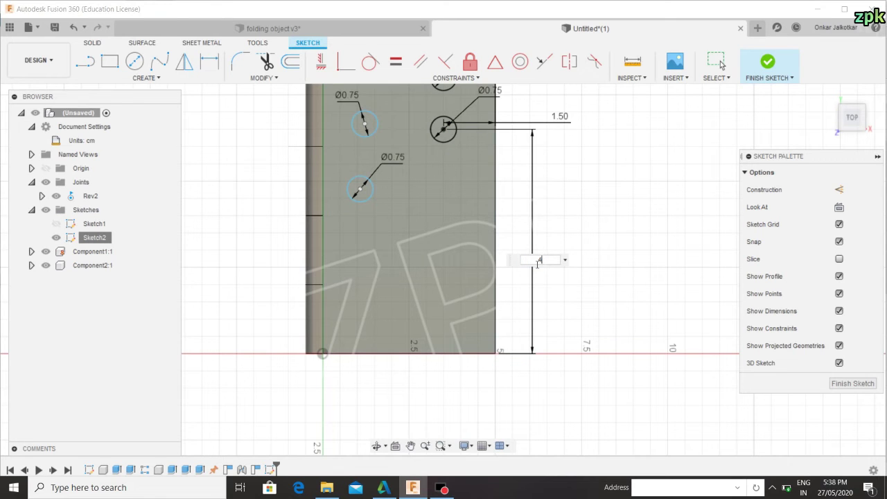
key(Return)
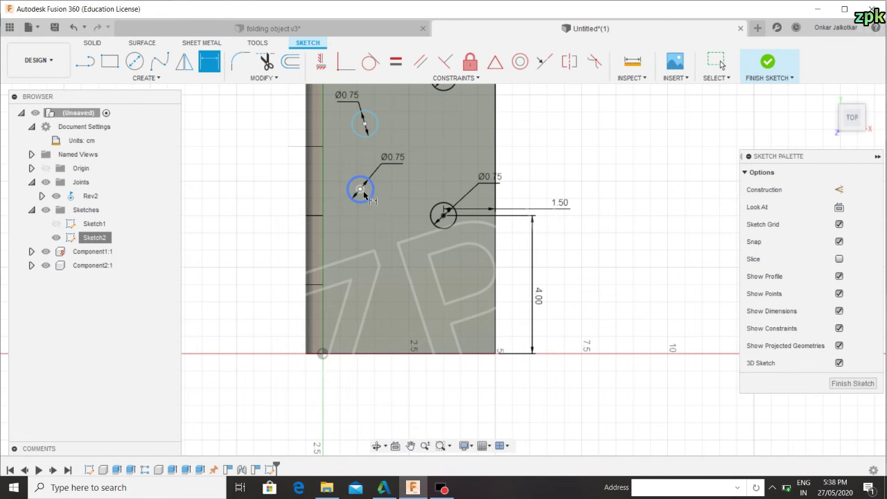
Step: Dimension the lower-left hole 2.00 cm above the bottom edge
click(362, 191)
click(375, 354)
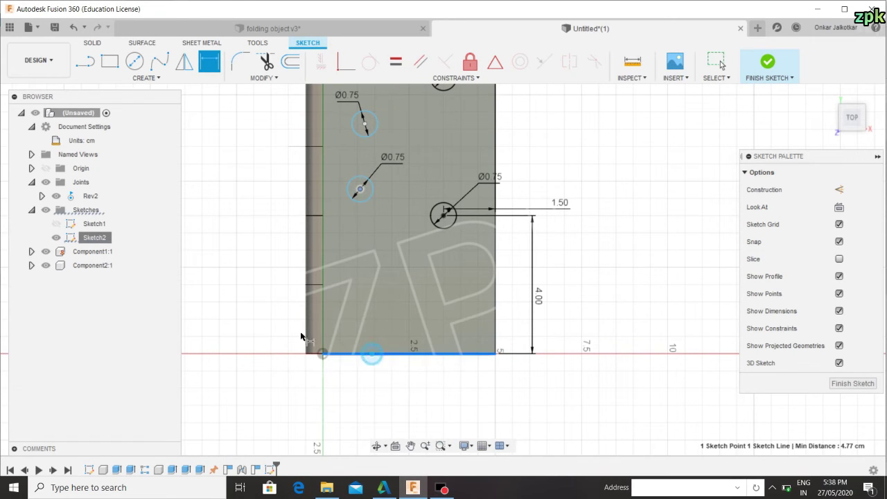
click(257, 288)
text(2)
key(Return)
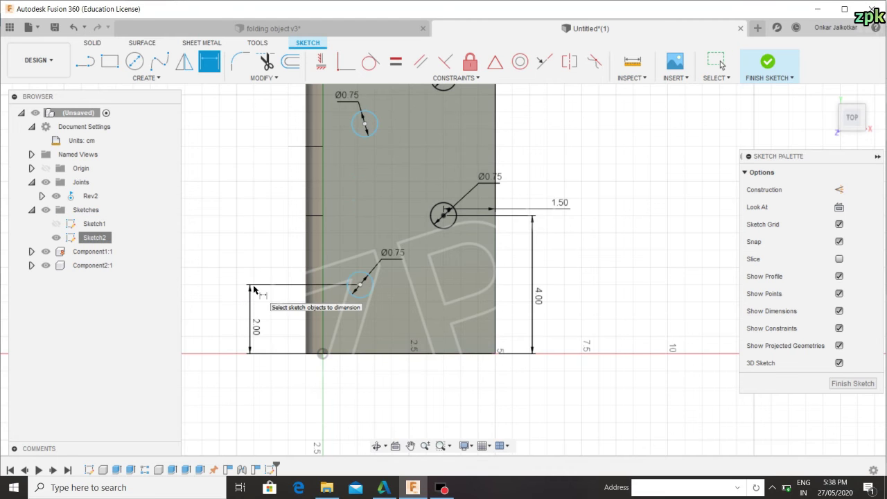
Step: Dimension the upper-left hole 4.00 cm below the top edge
middle_drag(393, 155, 406, 263)
scroll(405, 263, down, 1)
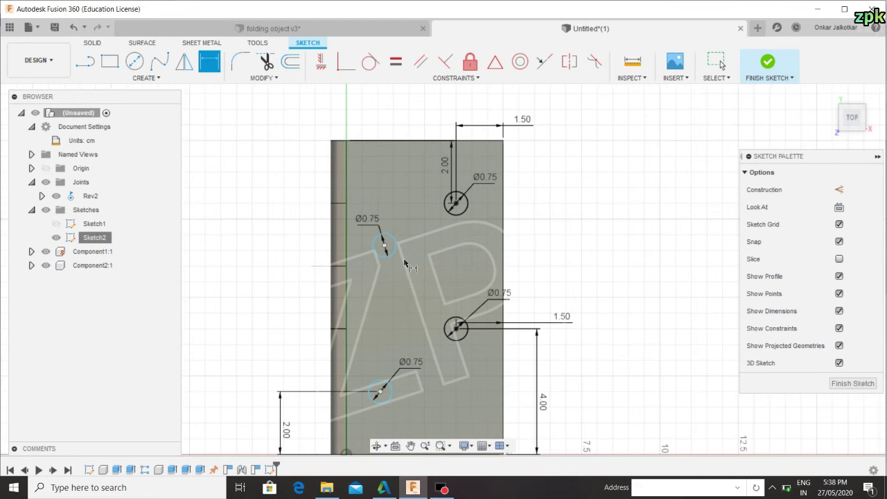
click(385, 248)
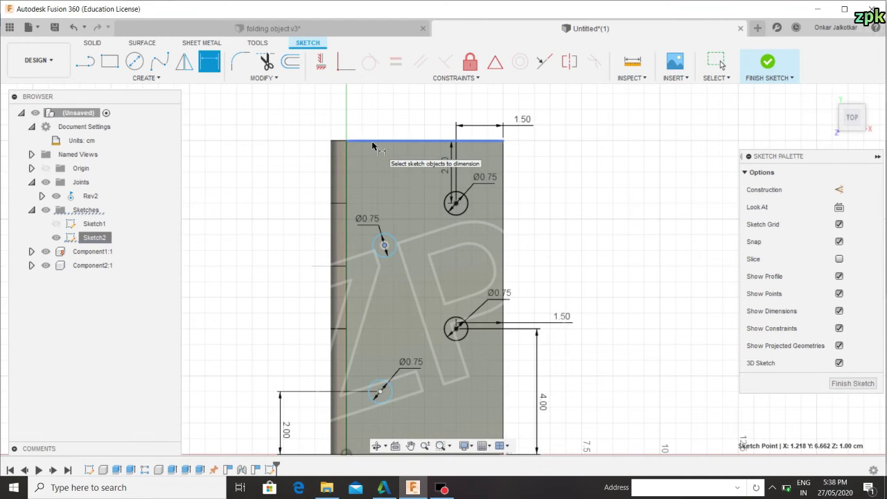
click(373, 143)
click(297, 198)
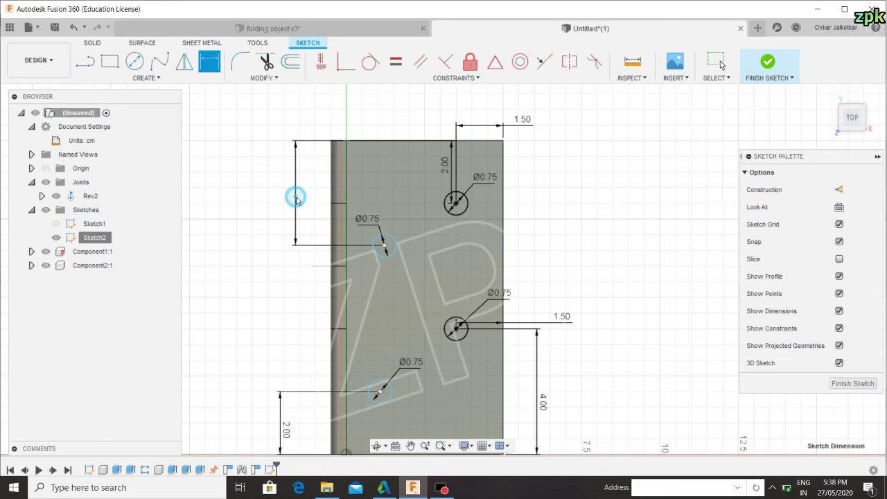
text(4)
key(Return)
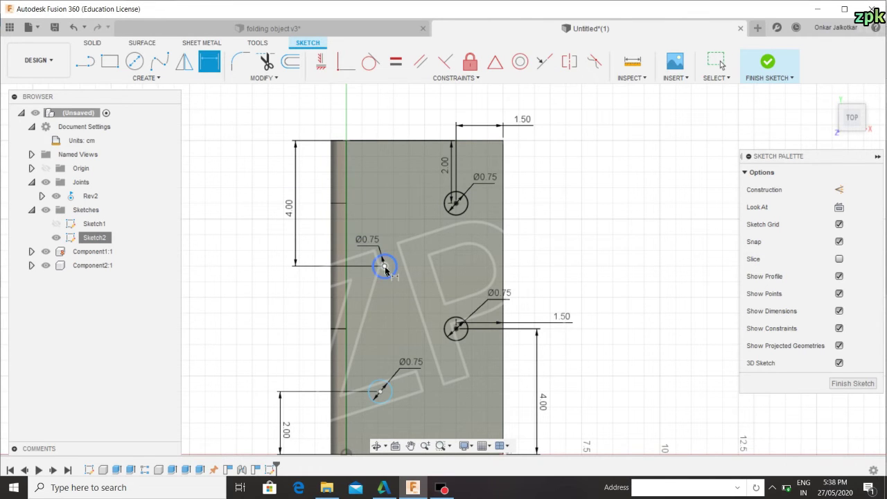
Step: Place both left holes 1.50 cm from the leaf's left edge
click(385, 267)
click(347, 298)
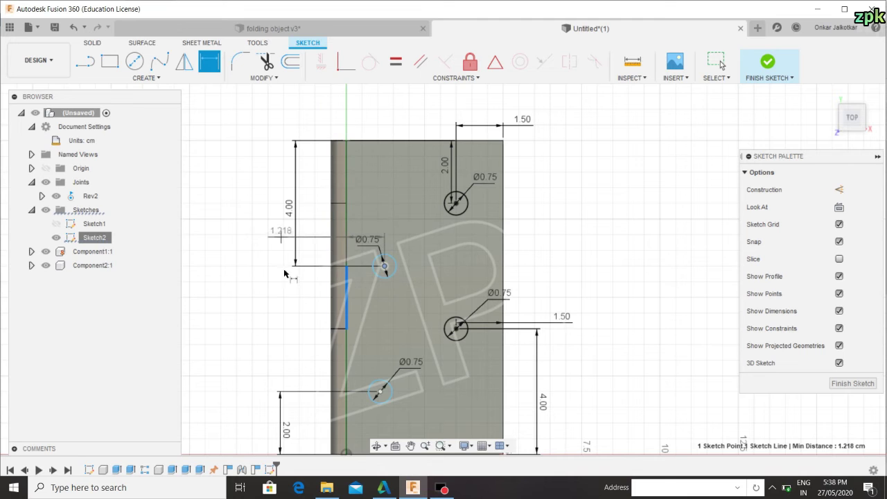
click(305, 293)
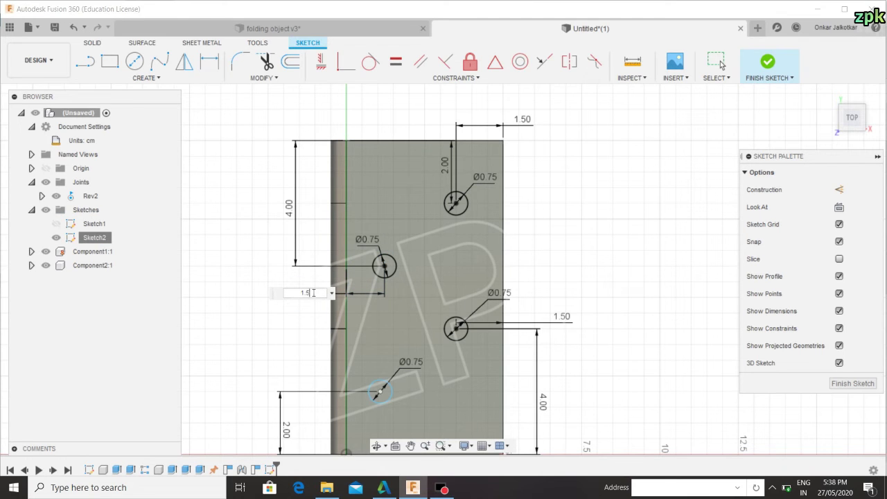
key(Return)
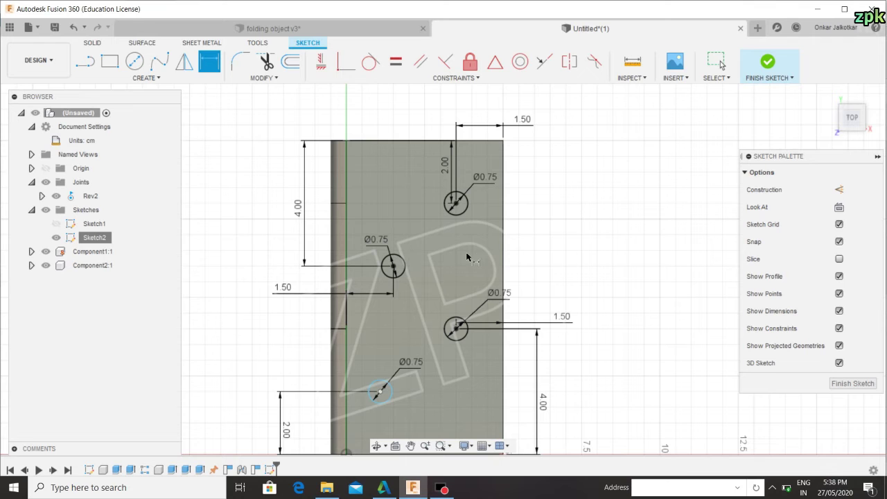
middle_drag(471, 289, 471, 204)
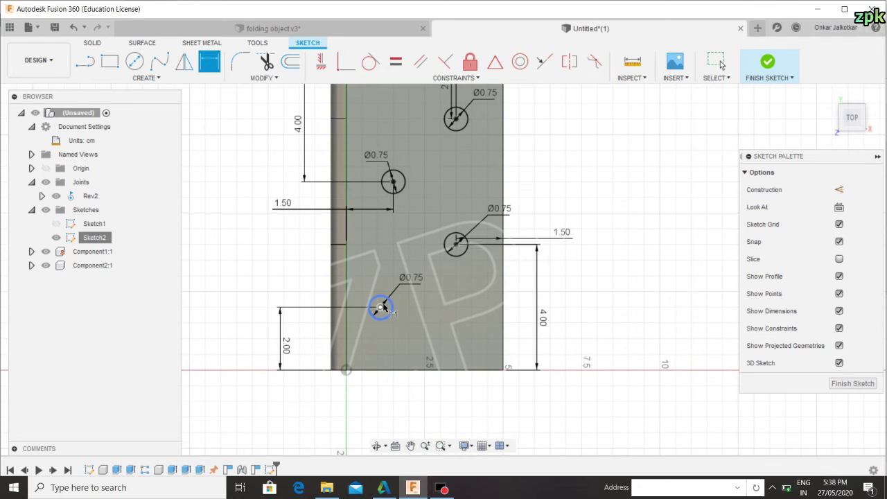
click(381, 308)
click(348, 291)
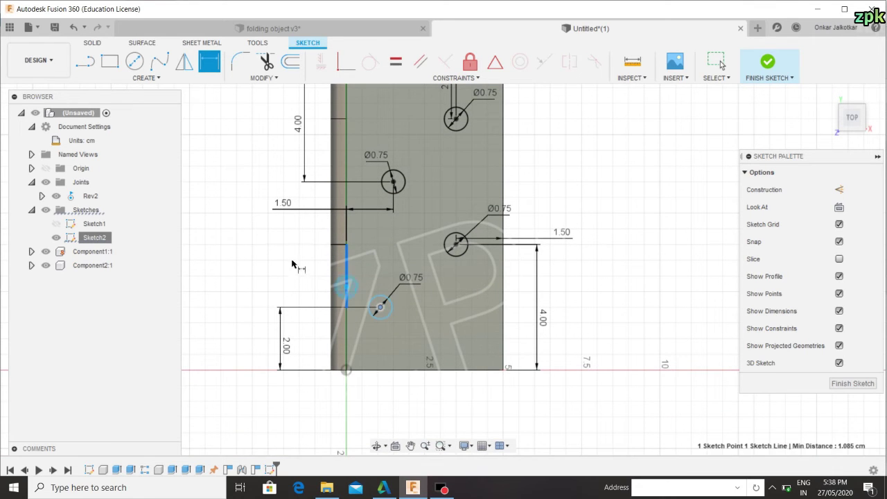
click(315, 268)
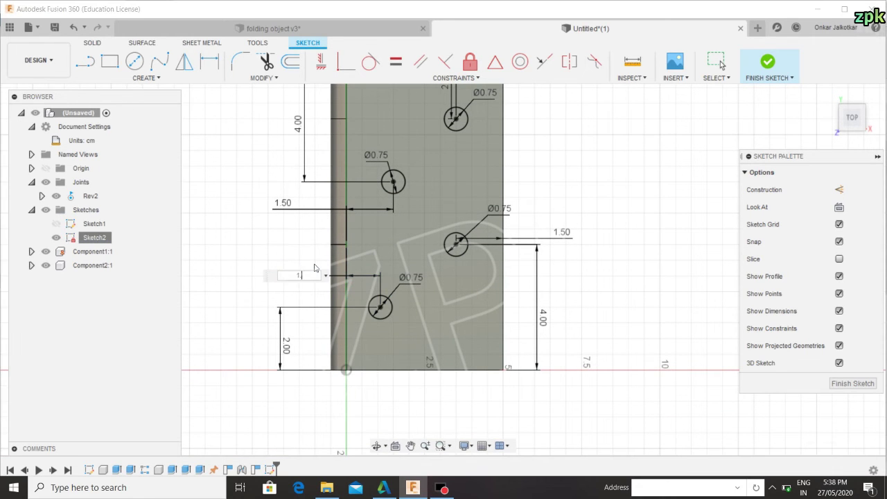
text(.5)
key(Return)
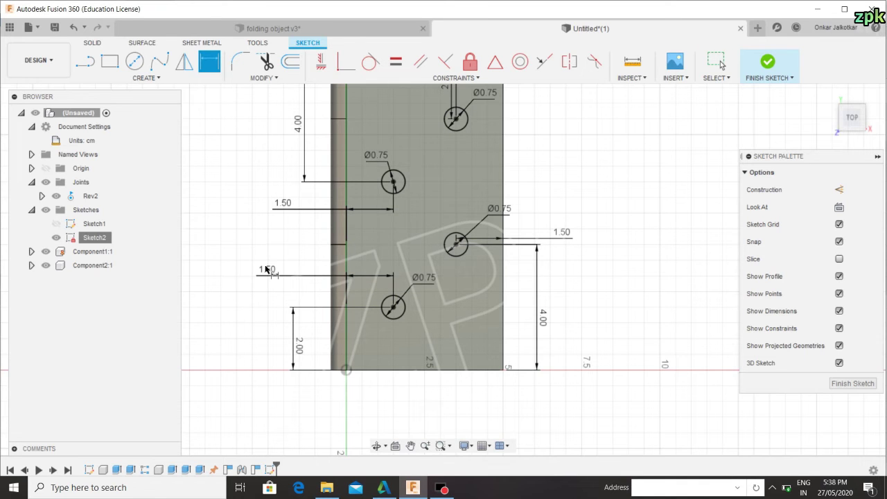
key(Escape)
Step: Move the new 1.50 dimension labels closer to their holes
drag(266, 269, 349, 276)
key(d)
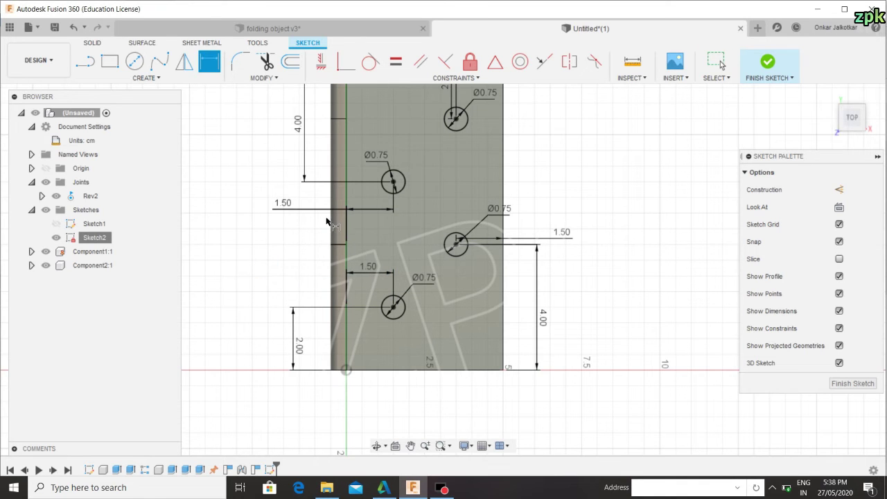
click(289, 204)
key(Escape)
drag(286, 208, 360, 218)
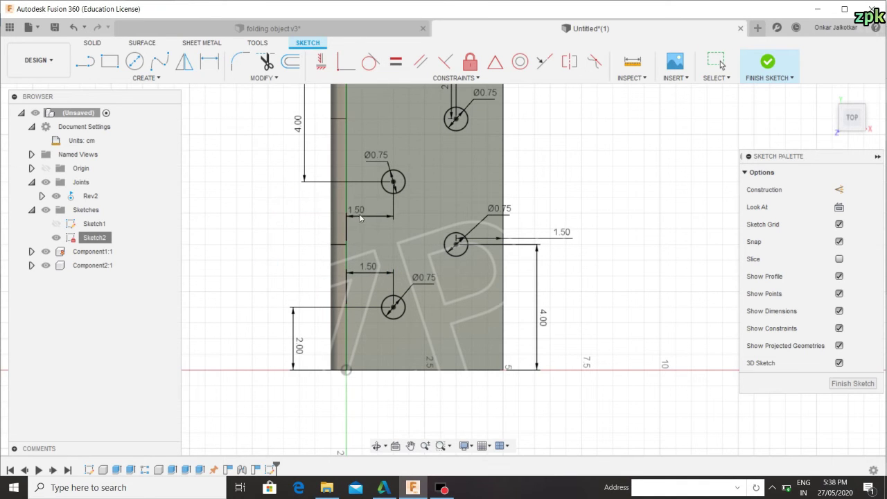
key(d)
middle_drag(365, 131, 363, 191)
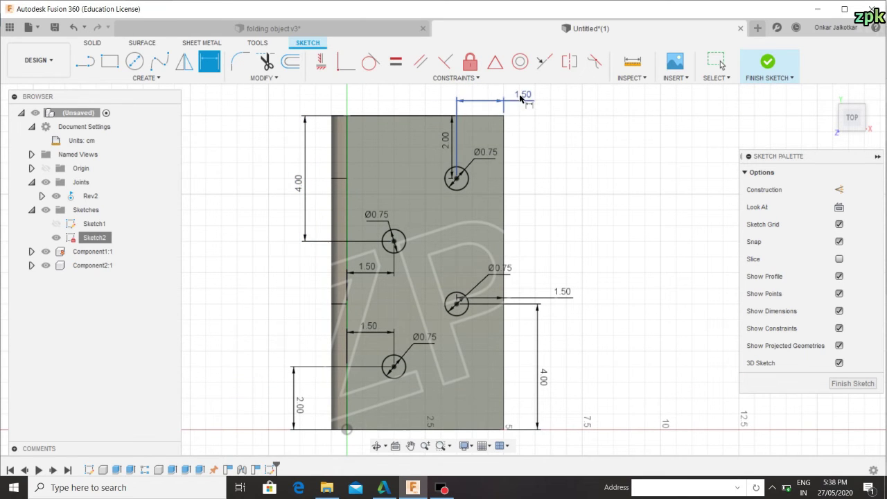
Step: Tidy the 1.50, Ø0.75 and 4.00 dimension labels around the holes
drag(520, 99, 483, 112)
key(Escape)
drag(485, 152, 459, 185)
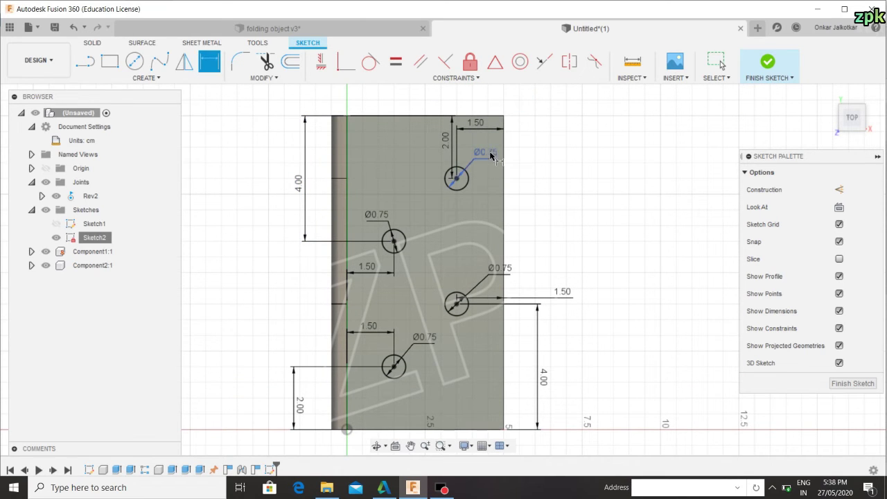
key(d)
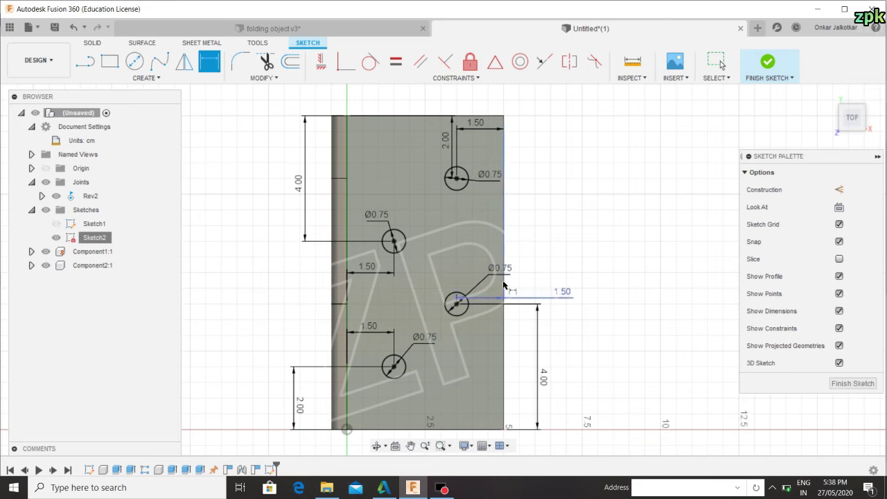
click(559, 294)
key(Escape)
drag(558, 291, 469, 300)
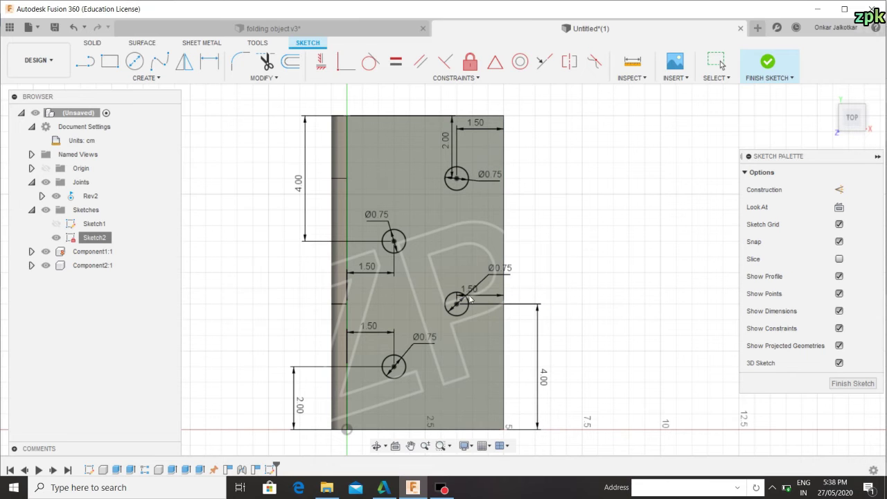
drag(474, 260, 475, 234)
key(d)
middle_drag(365, 344, 376, 297)
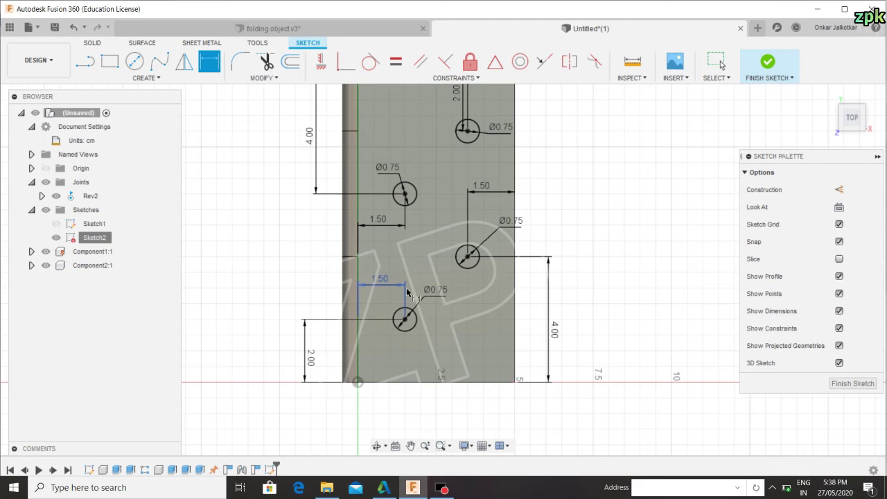
click(521, 332)
key(Escape)
drag(521, 333, 543, 334)
key(r)
mouse_move(547, 204)
middle_down()
mouse_move(547, 279)
mouse_move(547, 266)
middle_up()
Step: Finish Sketch2, return to the home view, and extrude starting from one hole circle
click(766, 64)
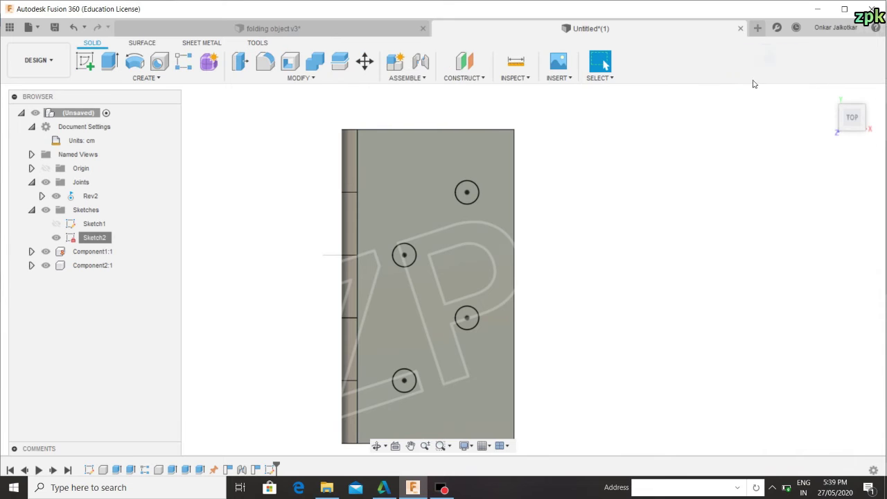
click(828, 94)
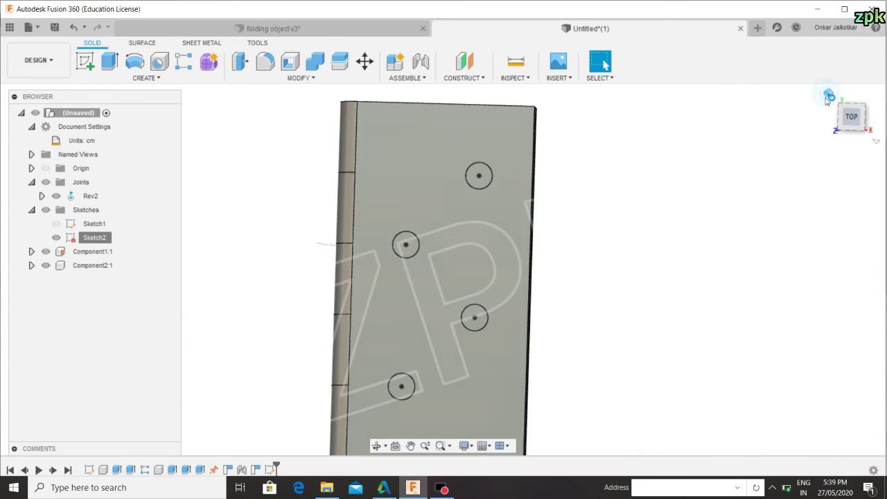
click(111, 62)
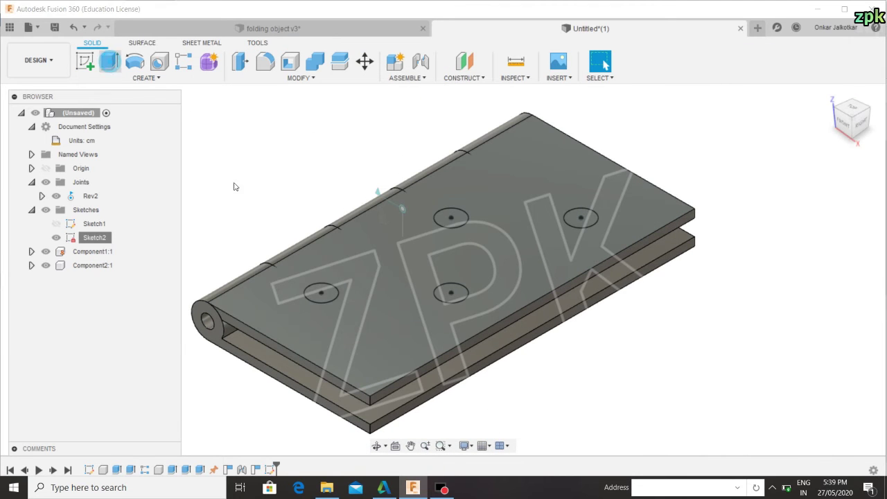
click(327, 298)
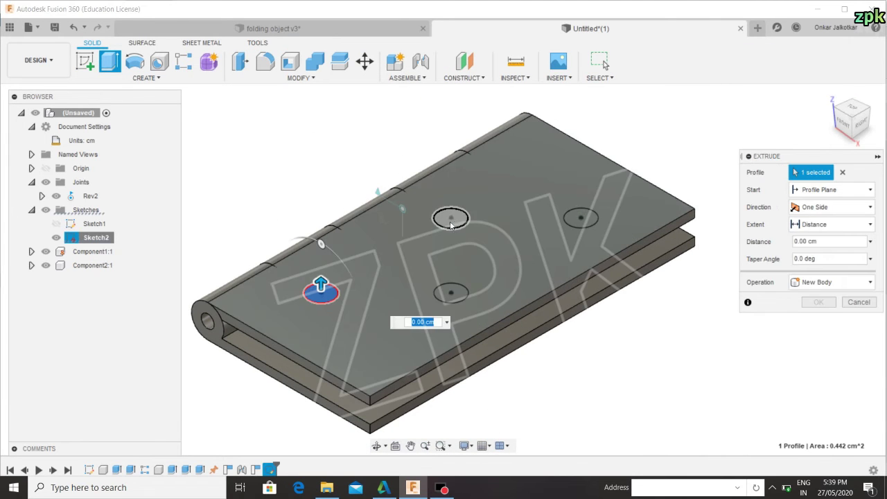
Step: Cut all four Ø0.75 hole circles 2.773 cm down through both leaves
click(451, 218)
click(589, 220)
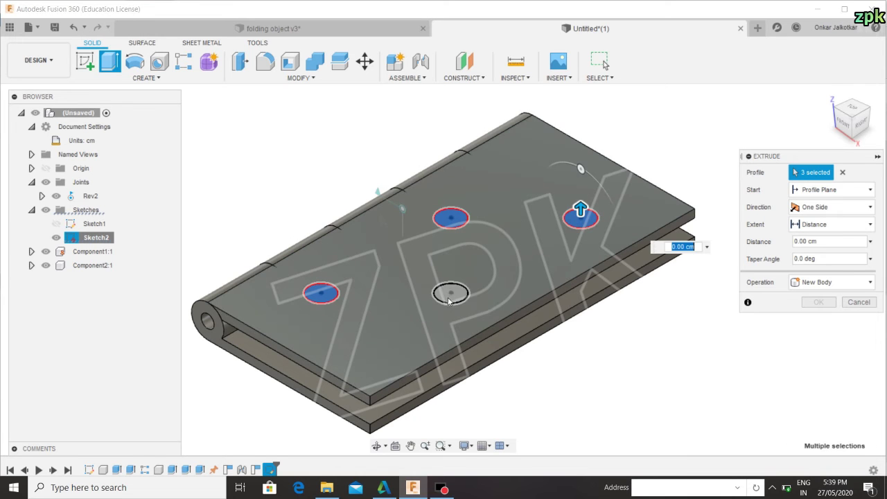
click(456, 293)
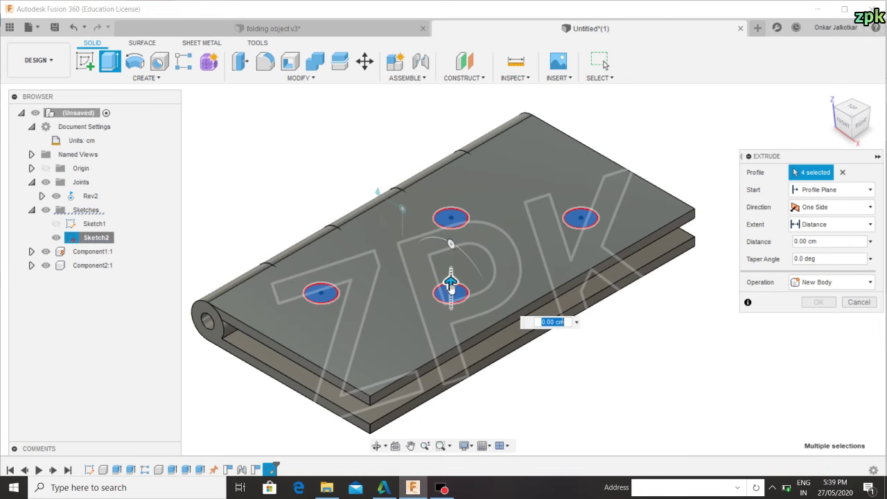
drag(450, 284, 451, 406)
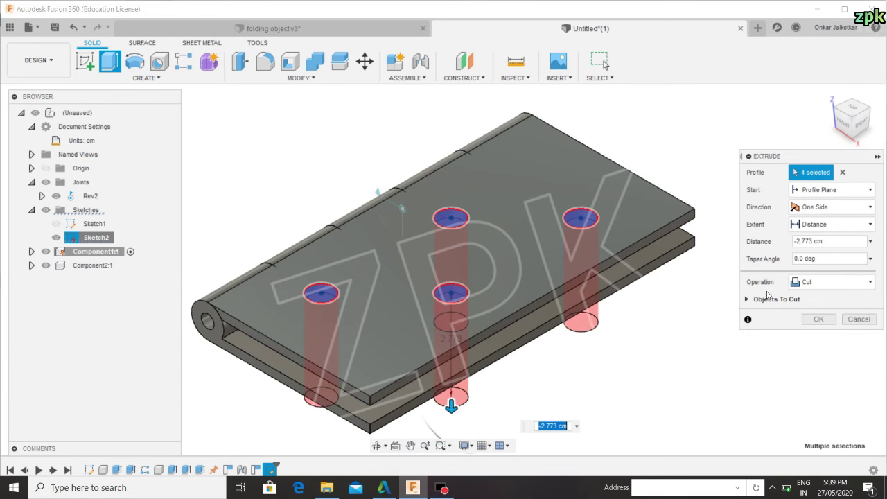
click(832, 282)
click(812, 298)
click(832, 282)
click(814, 312)
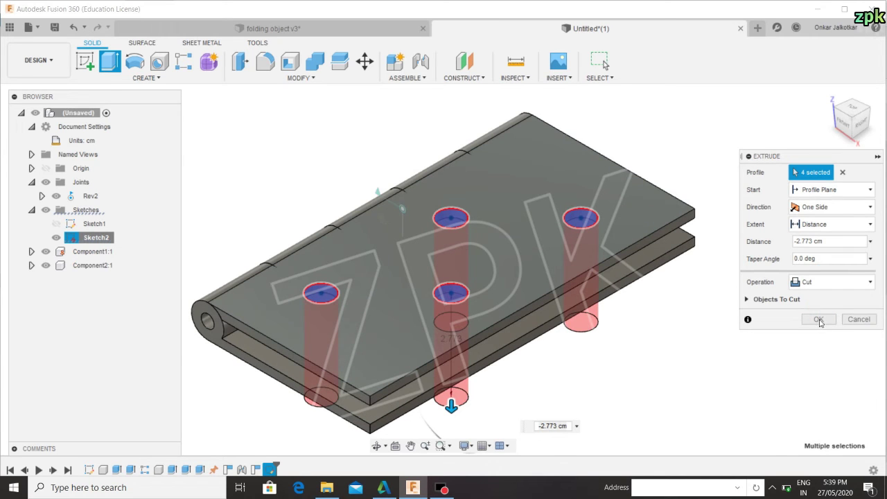
click(819, 320)
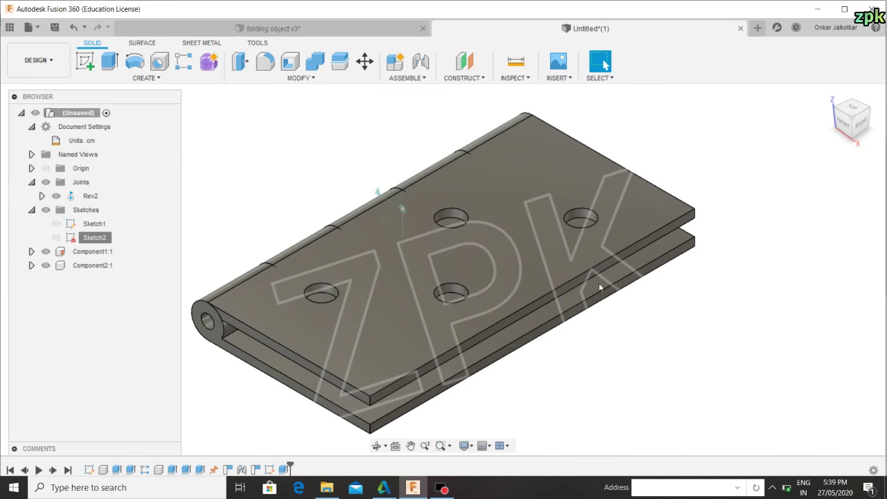
Step: Rotate the top leaf open flat about the joint and start the Fillet tool
drag(590, 266, 186, 176)
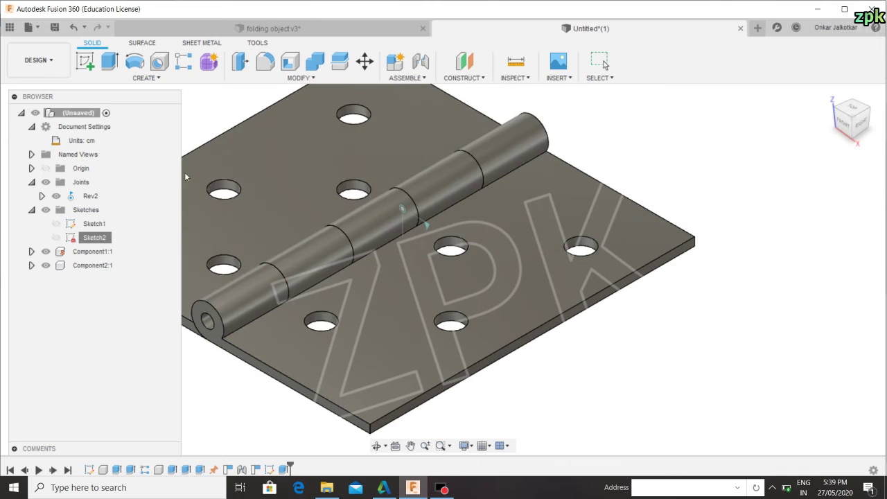
drag(185, 176, 164, 91)
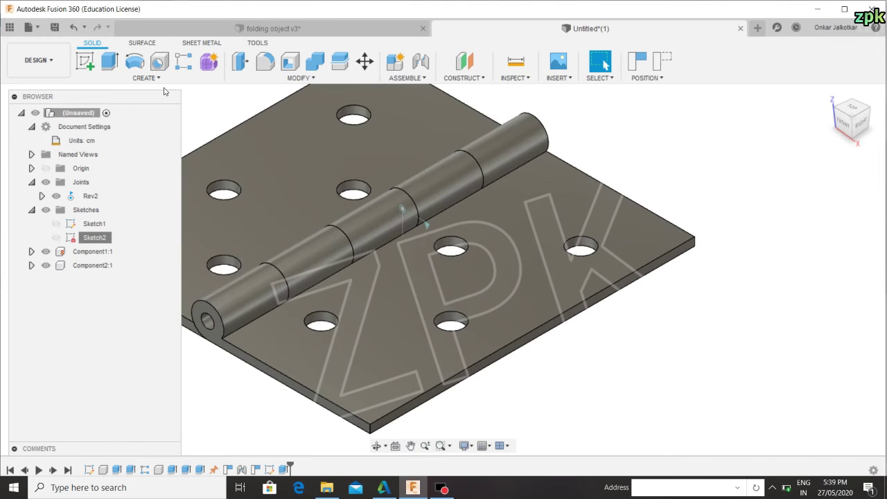
click(158, 78)
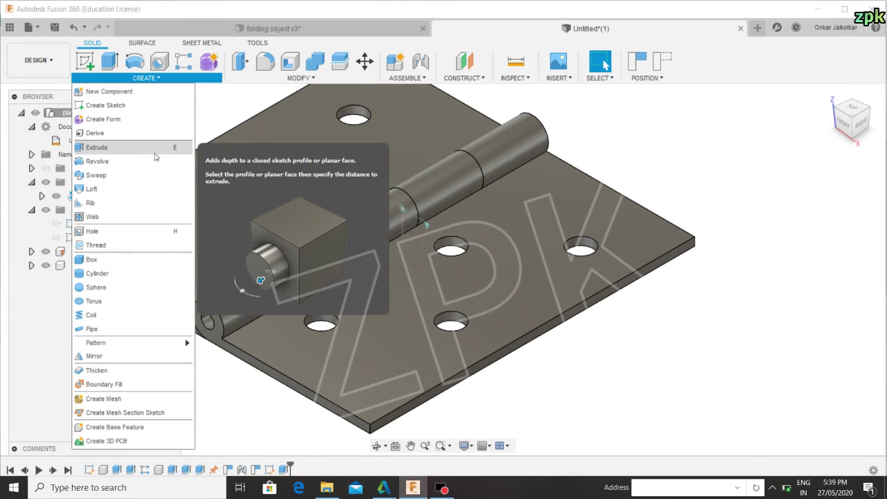
click(235, 101)
click(292, 79)
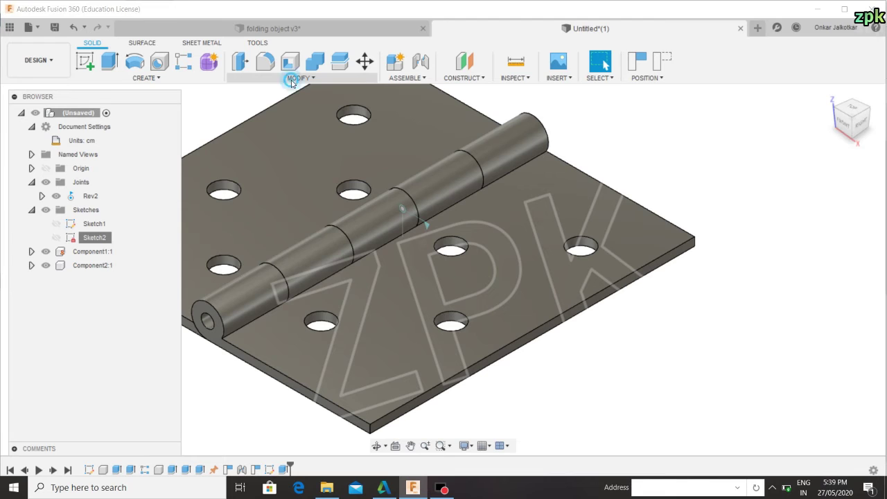
click(267, 104)
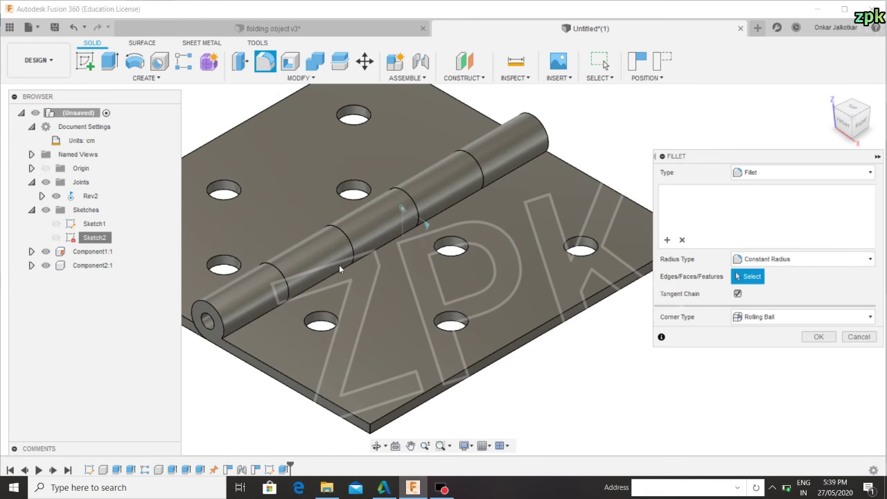
Step: Select the near leaf's outer plate edges for the fillet
shift+middle_drag(339, 264, 380, 200)
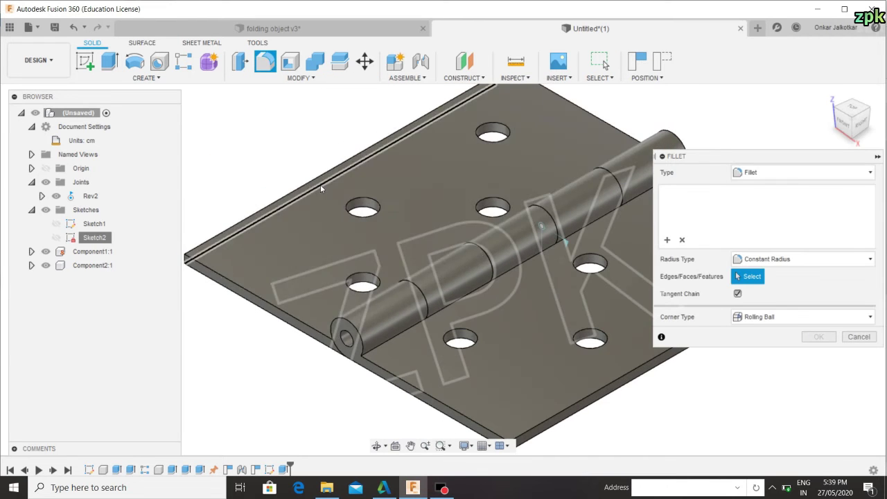
click(316, 176)
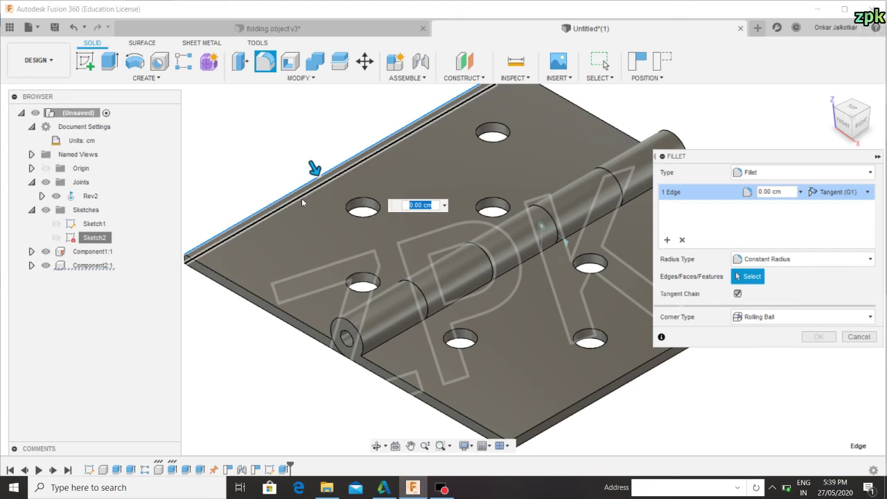
click(302, 194)
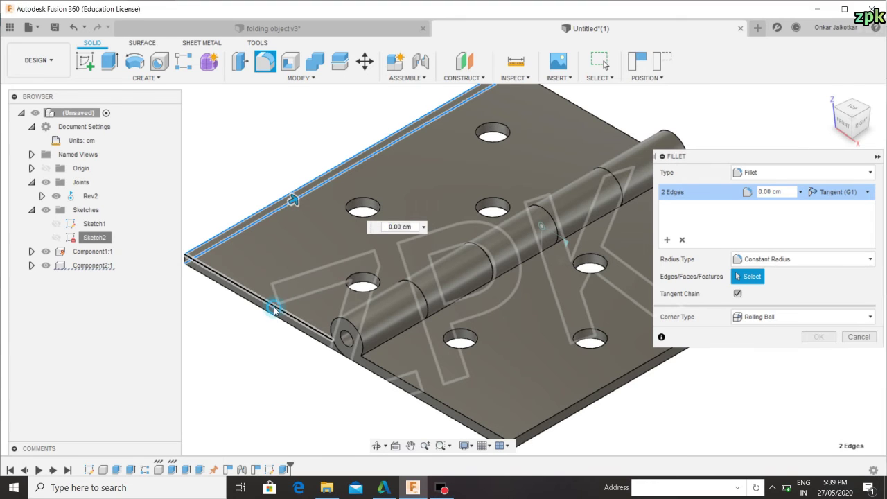
click(275, 316)
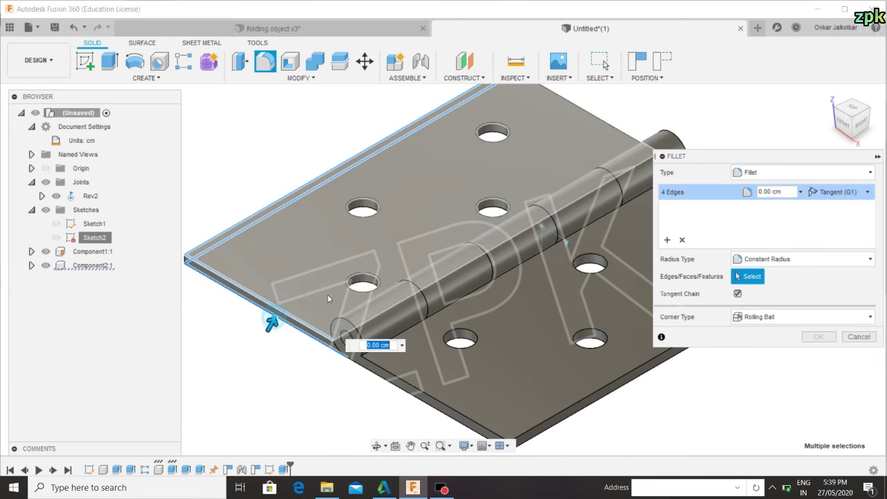
click(573, 104)
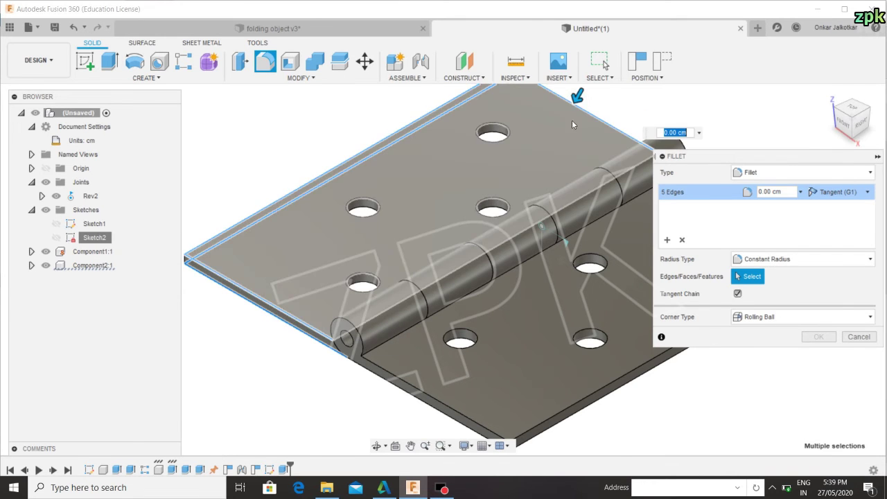
click(572, 118)
Step: Add the top and bottom rim edges of all four screw holes, reaching 16 edges
click(505, 141)
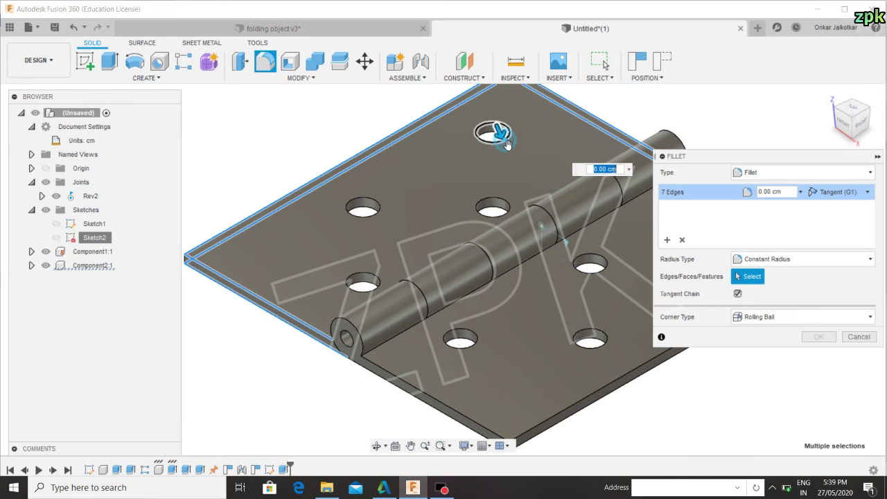
click(489, 140)
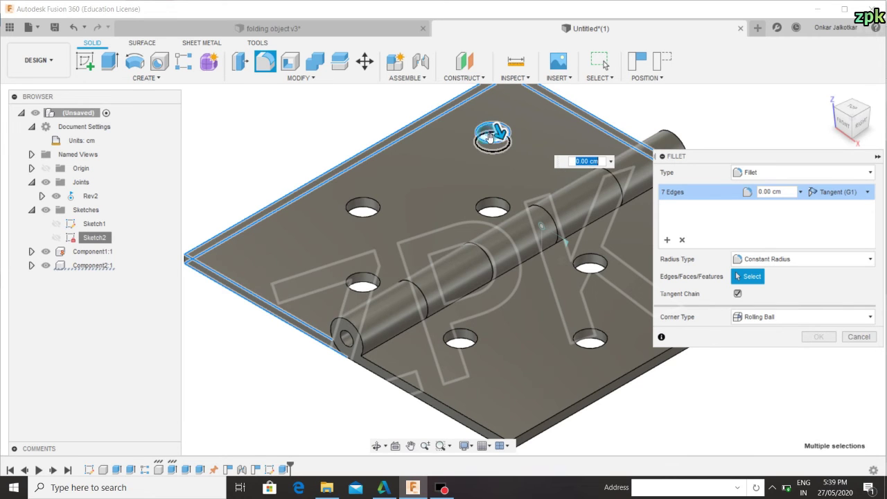
click(367, 210)
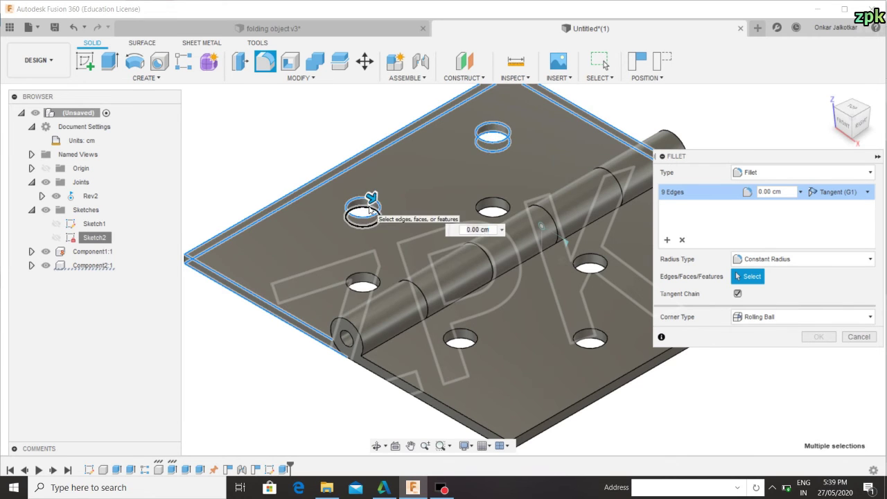
click(364, 216)
click(367, 286)
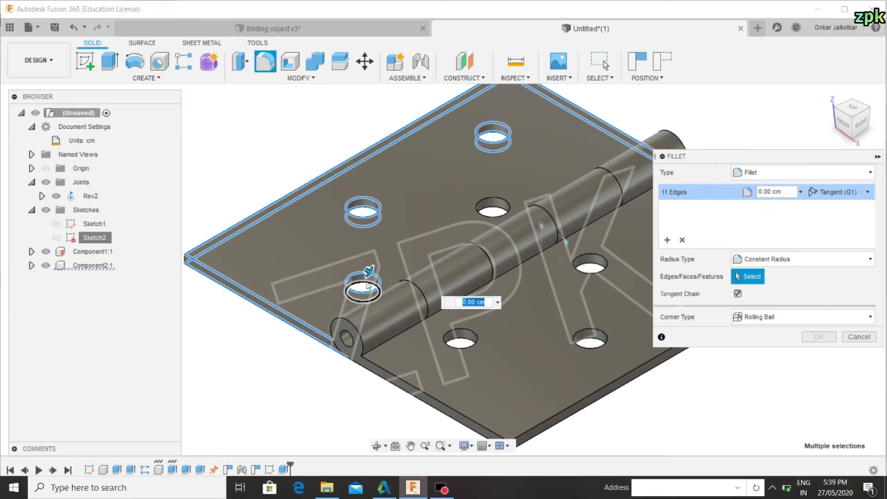
click(365, 291)
click(493, 207)
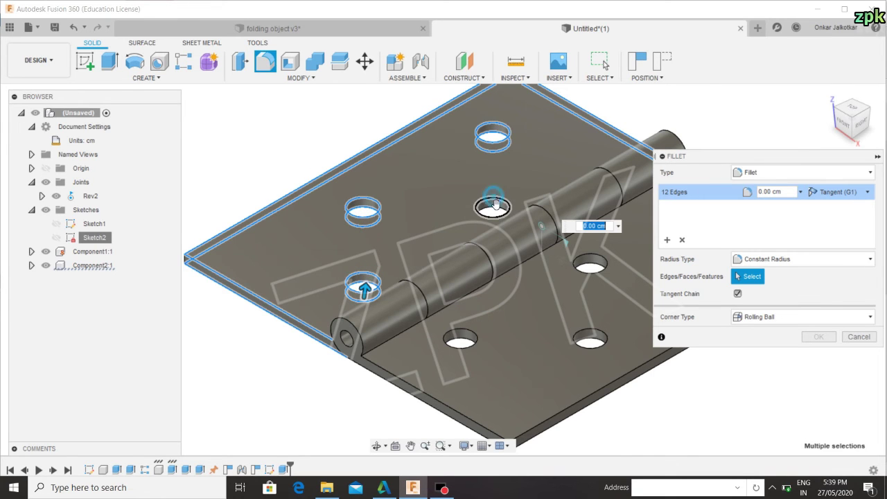
click(493, 216)
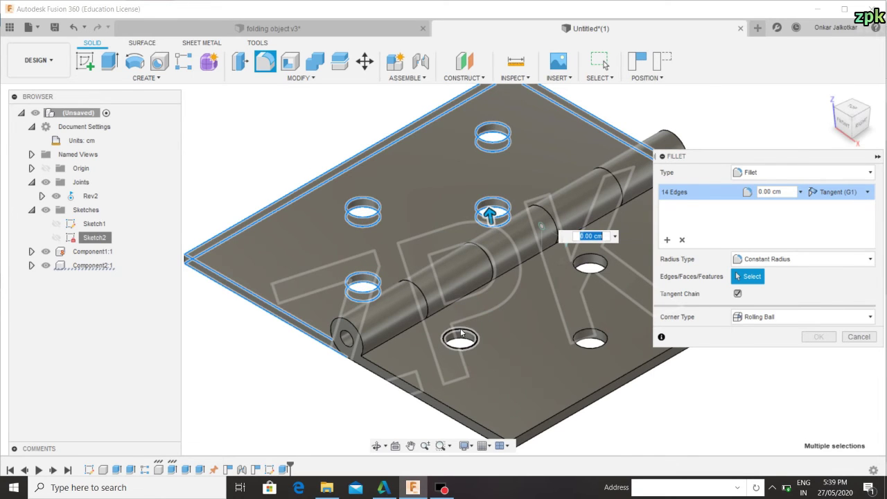
click(461, 333)
click(461, 343)
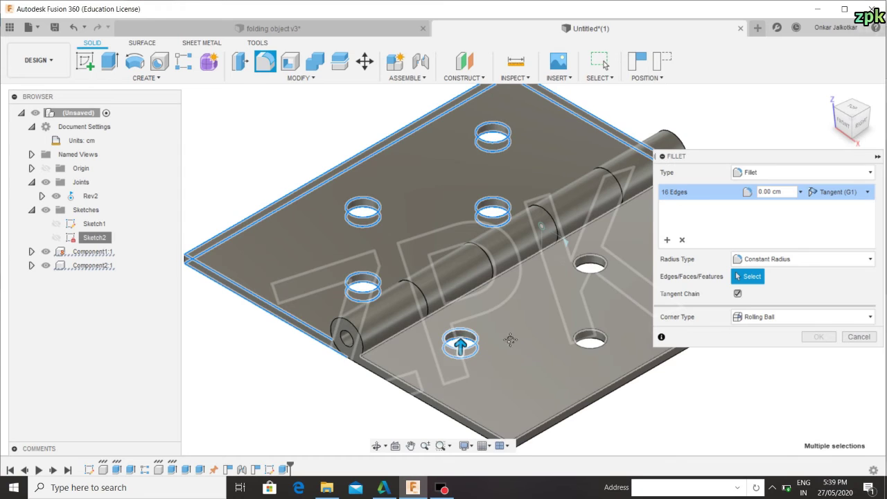
middle_drag(499, 347, 296, 341)
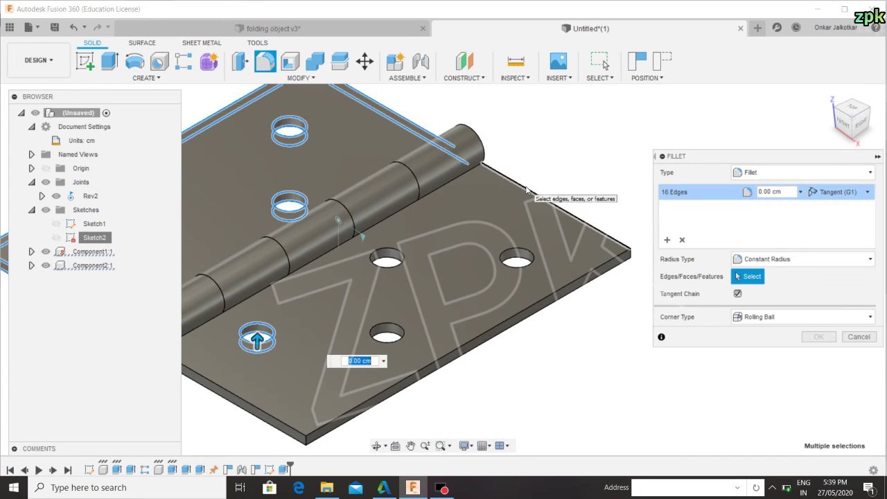
Step: Add the other leaf's screw-hole rims and plate edges, bringing the selection to 30
click(523, 198)
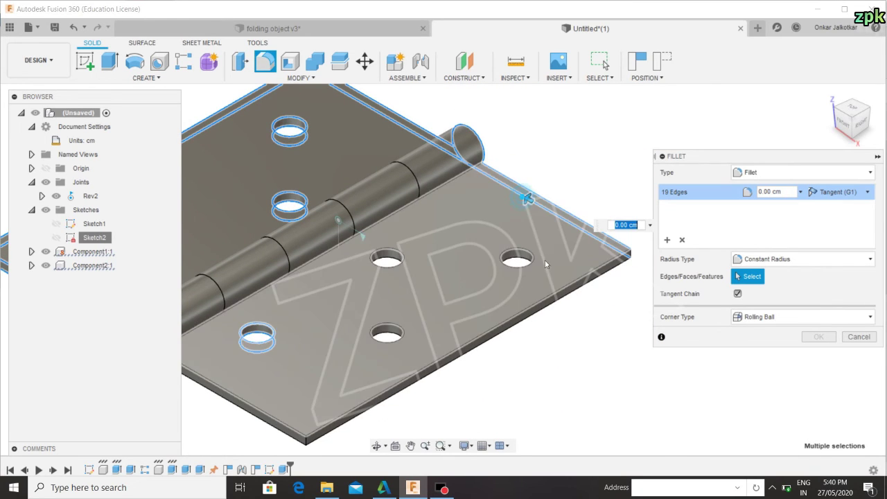
click(525, 258)
click(520, 258)
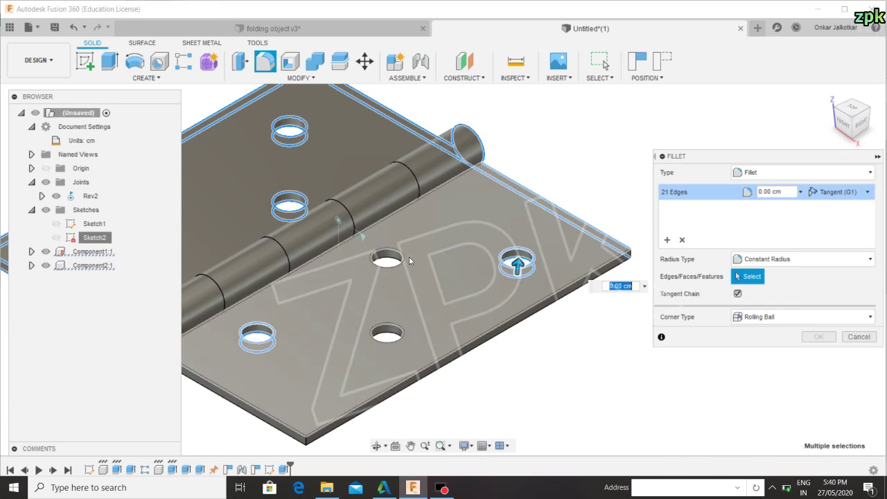
click(392, 264)
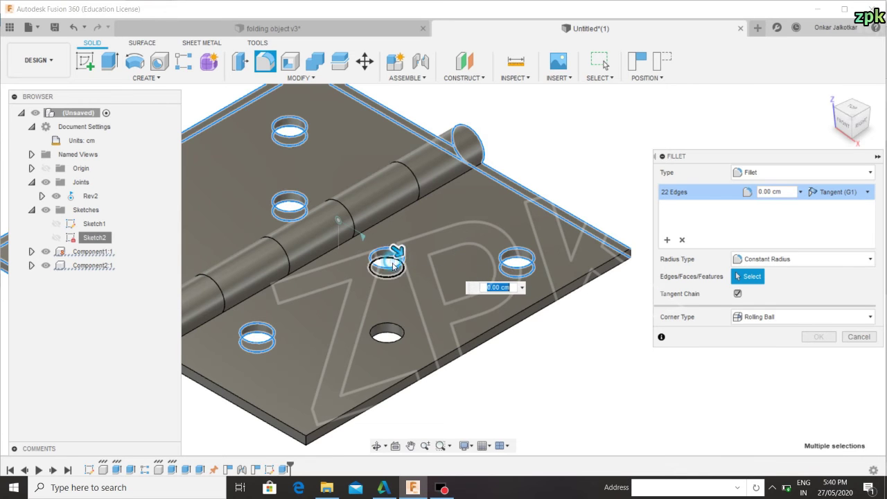
click(394, 338)
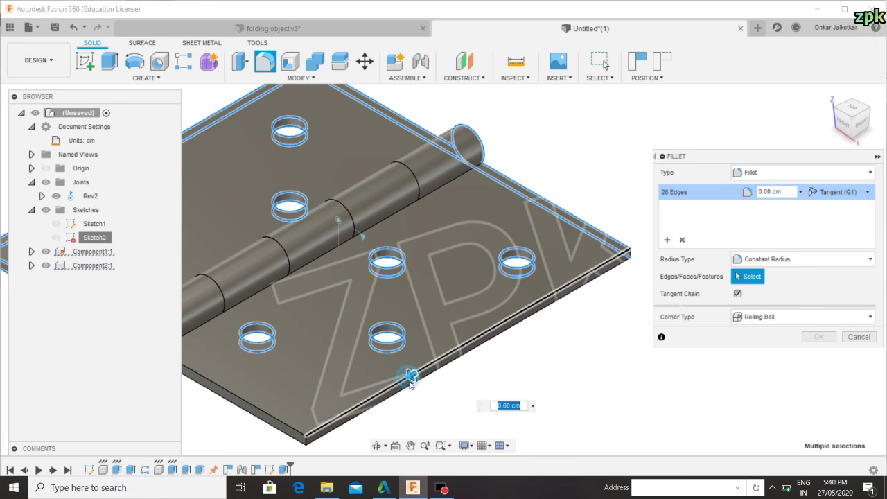
click(409, 378)
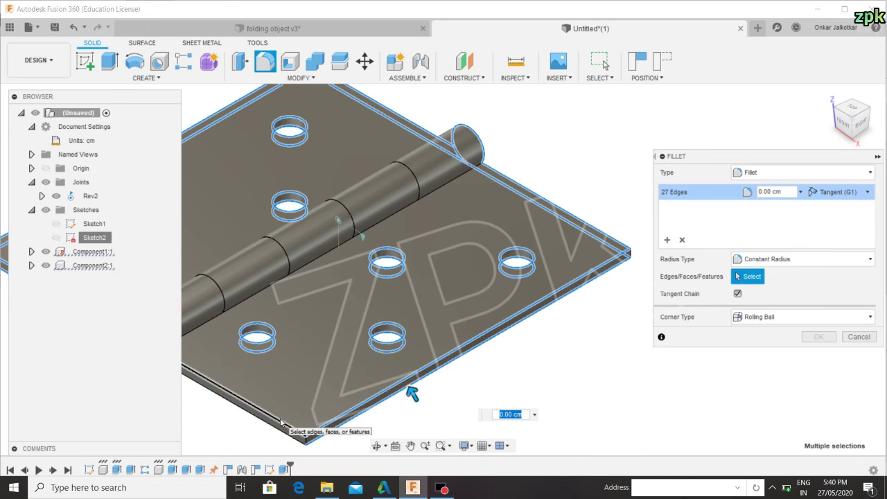
click(281, 421)
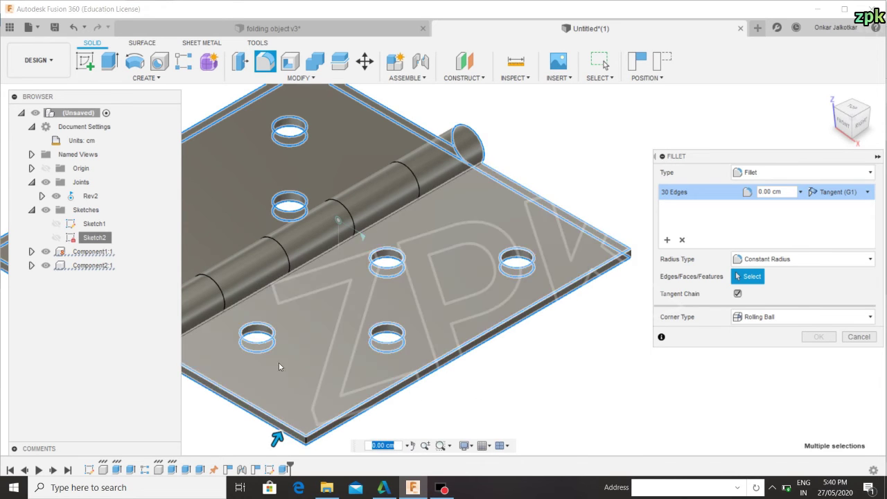
Step: Apply a 0.1 cm fillet radius to all 30 edges
middle_drag(257, 328, 413, 327)
scroll(414, 327, down, 1)
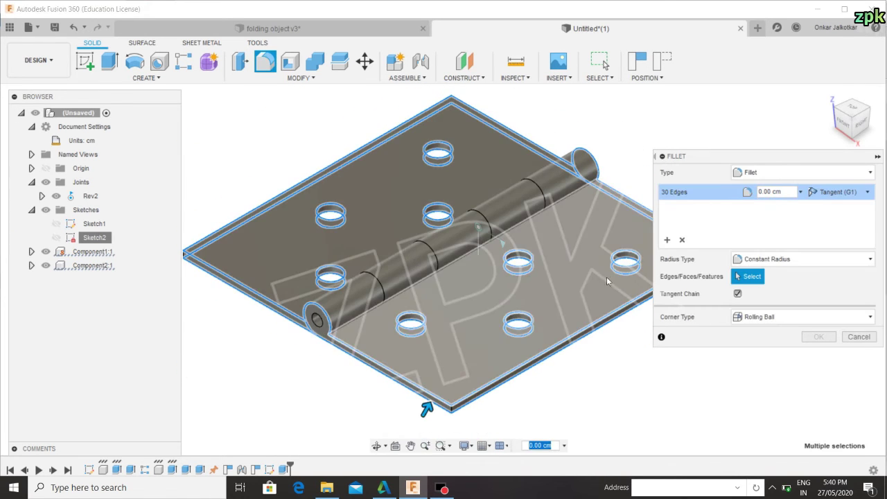
scroll(569, 250, down, 1)
text(.1)
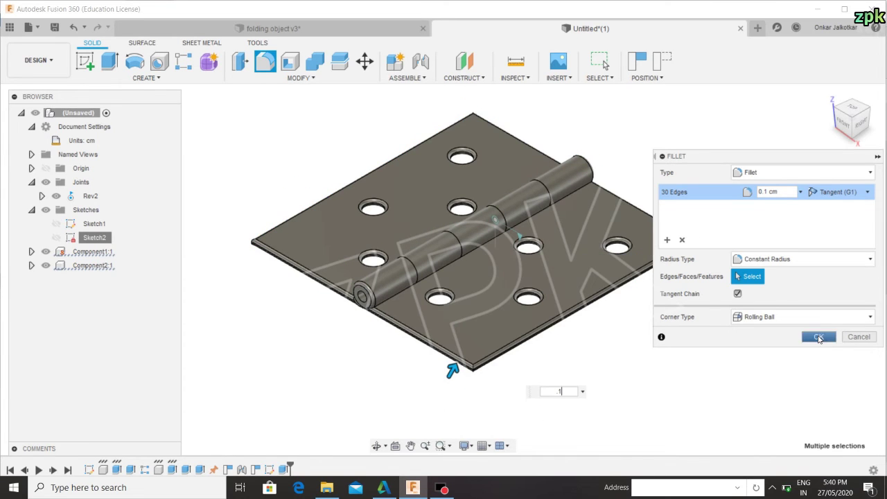
click(817, 337)
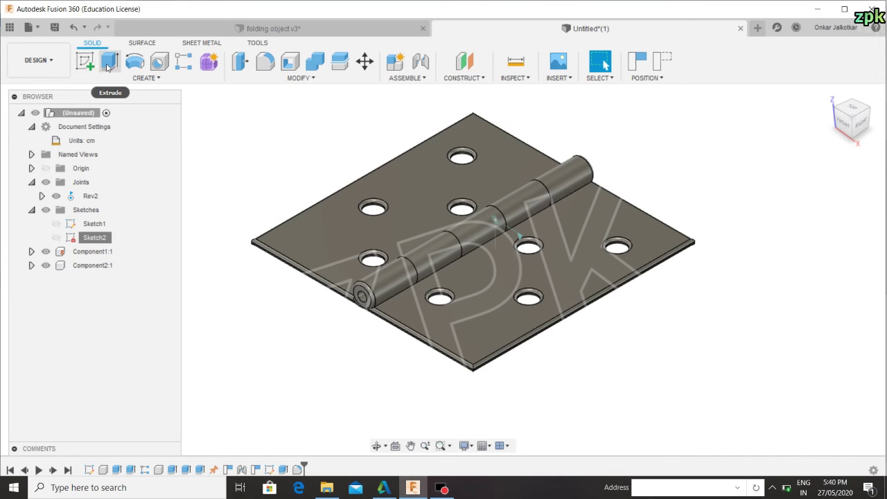
click(239, 191)
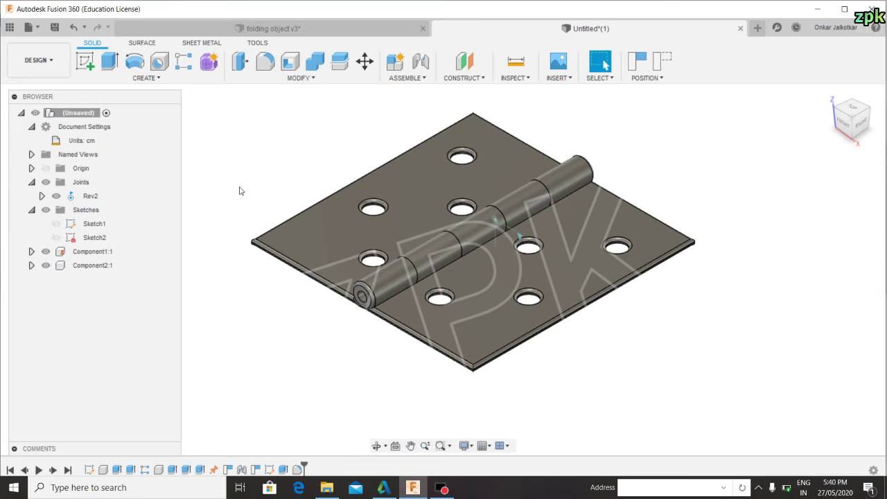
mouse_move(309, 232)
mouse_down()
mouse_move(354, 179)
mouse_move(329, 237)
mouse_up()
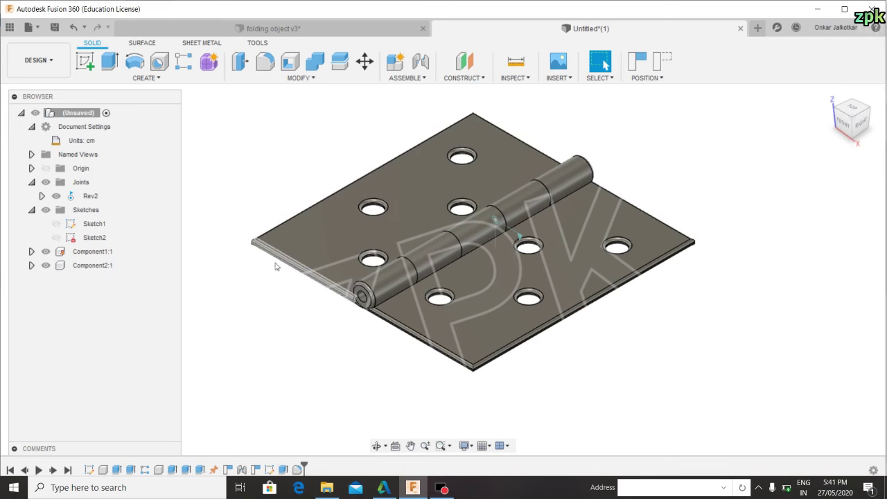
click(93, 252)
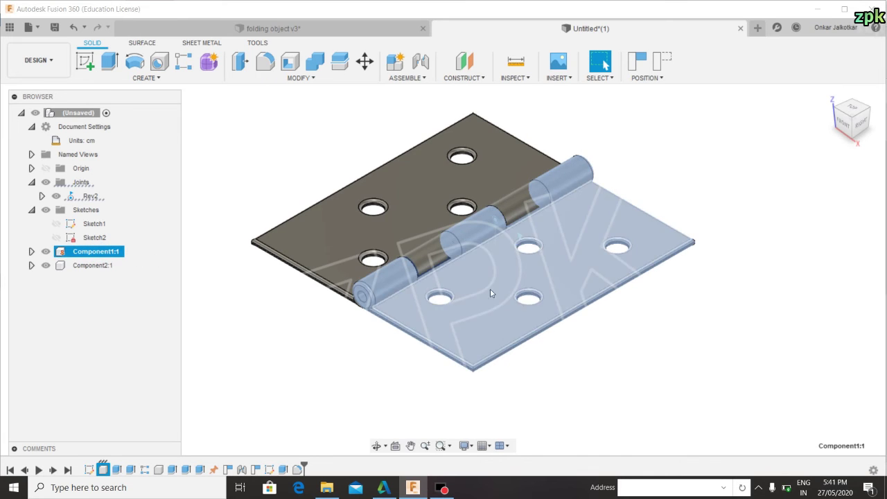
click(108, 266)
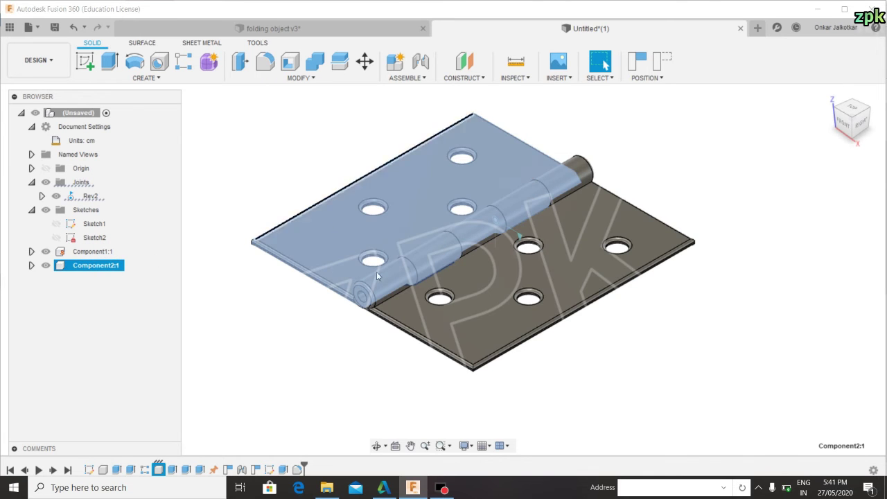
click(324, 330)
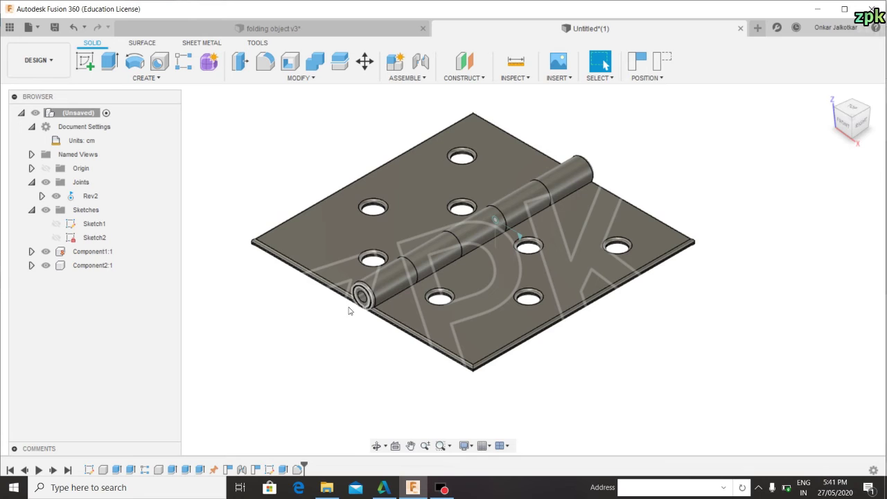
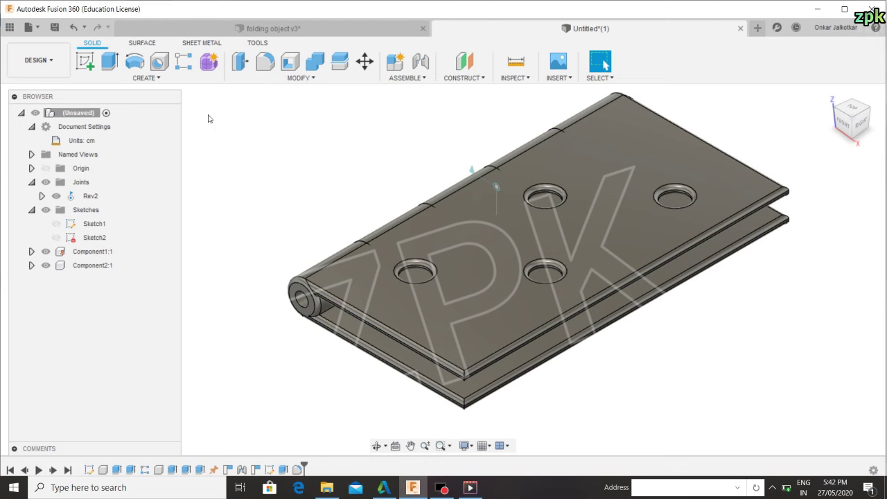
Step: Start Sketch3 on the hinge knuckle's end face and look straight at it
click(85, 61)
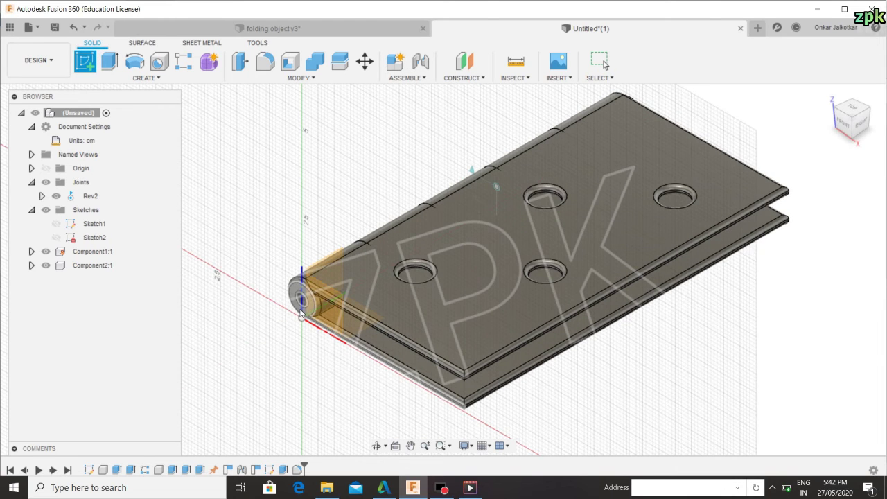
scroll(302, 312, up, 3)
scroll(305, 305, up, 2)
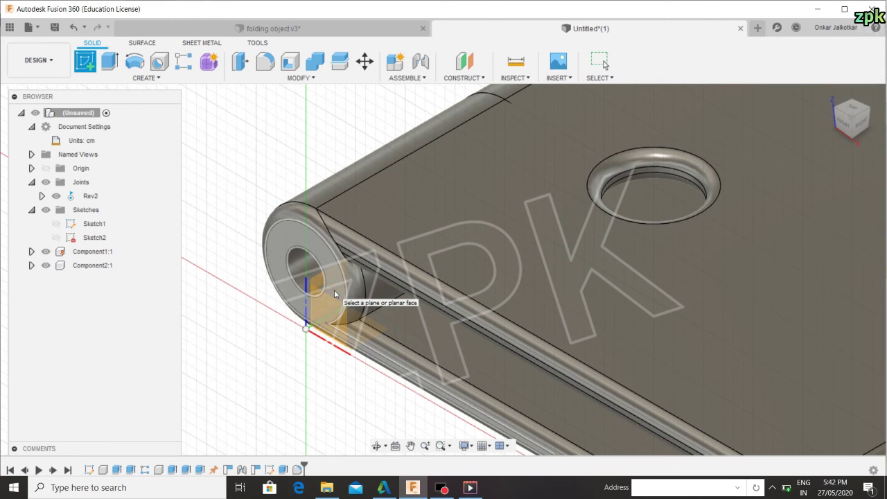
click(334, 290)
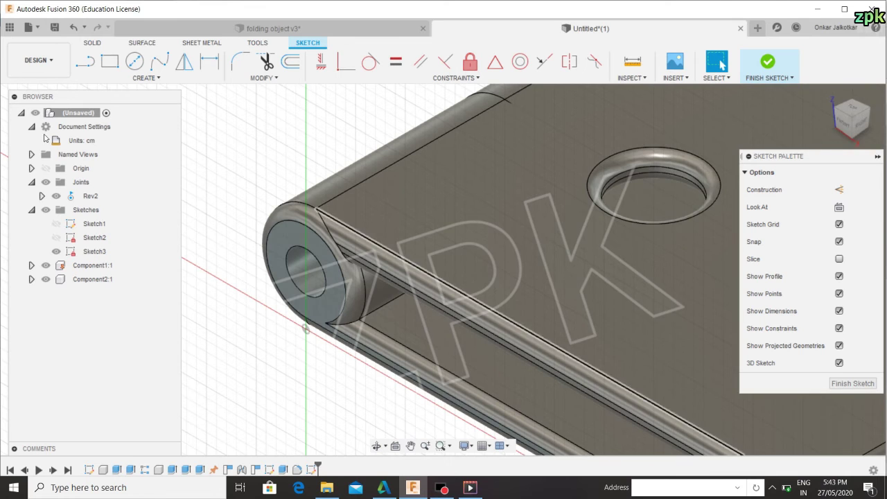
right_click(88, 254)
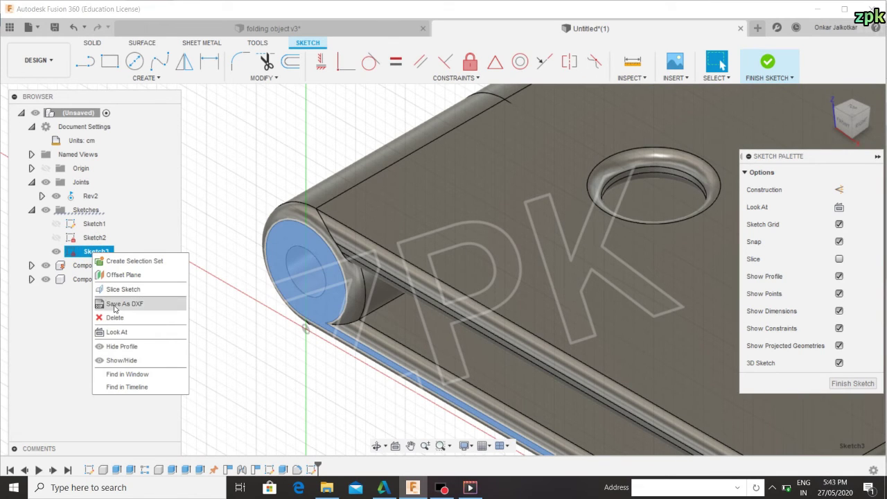
click(117, 332)
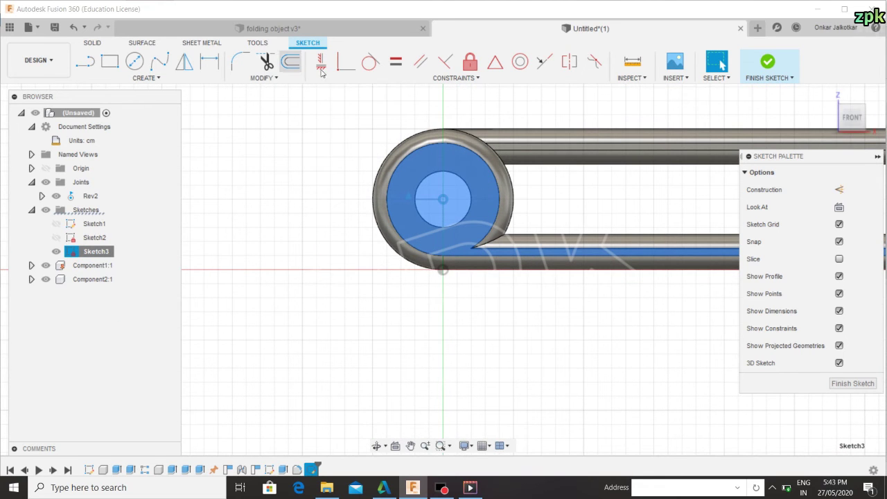
Step: Draw a circle centred on the pin hole, matching its size, and finish the sketch
click(135, 61)
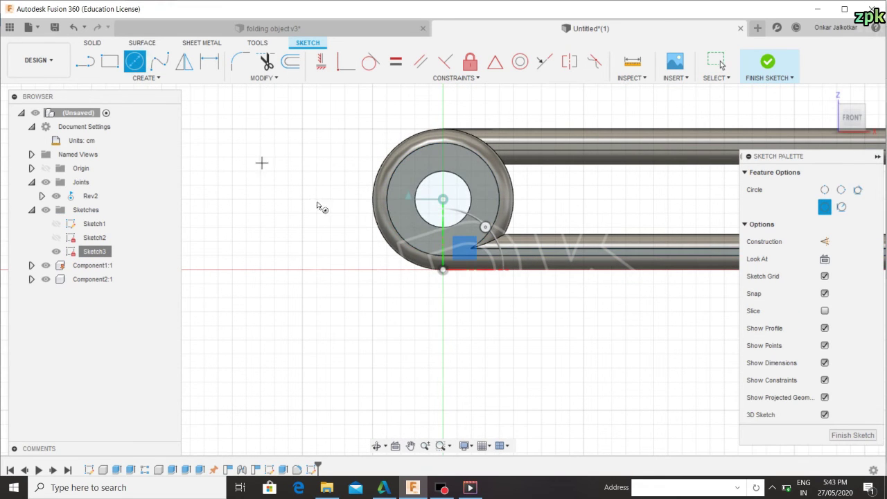
scroll(416, 200, up, 2)
scroll(472, 195, up, 2)
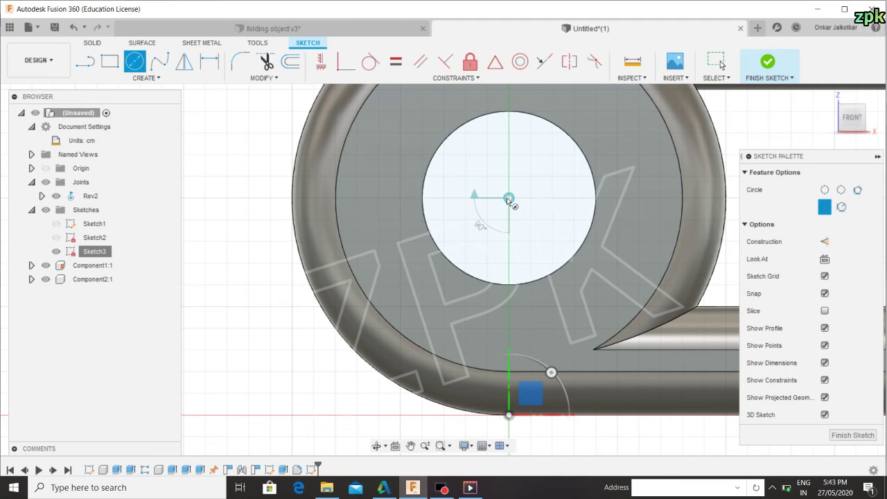
click(509, 198)
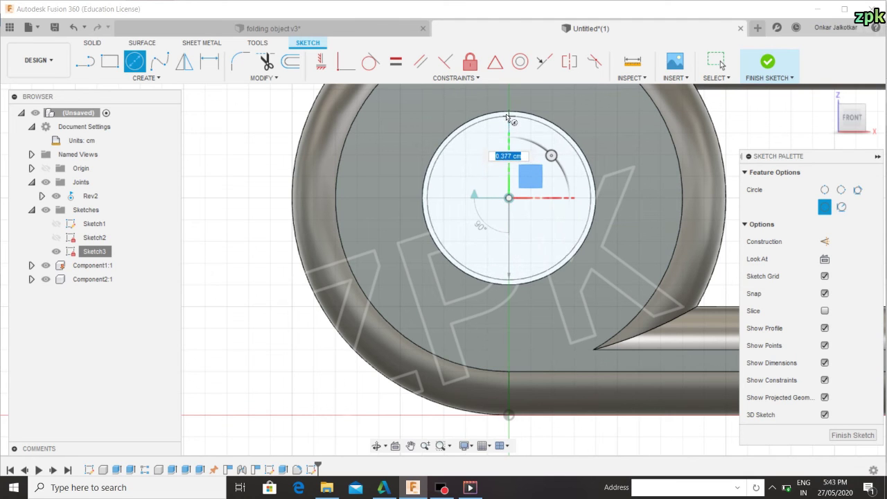
click(510, 113)
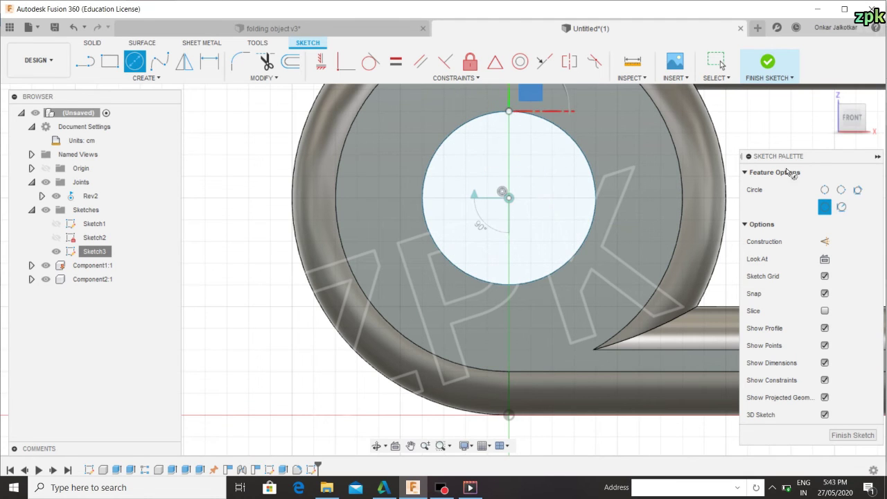
click(767, 62)
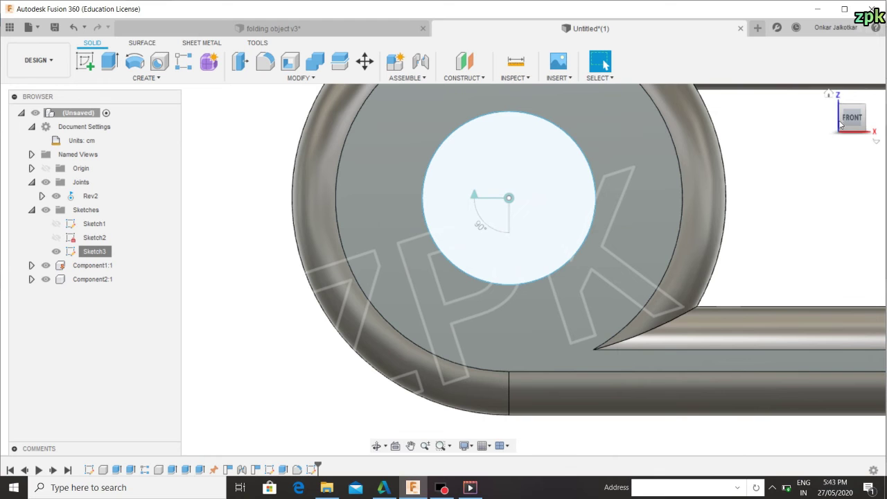
Step: From the Home view, create empty Component4 and pan toward the hinge's end
click(829, 95)
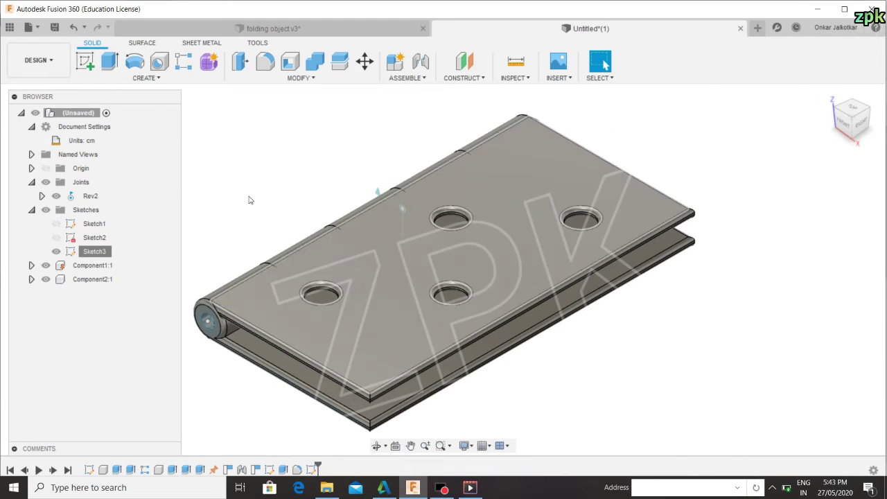
click(395, 60)
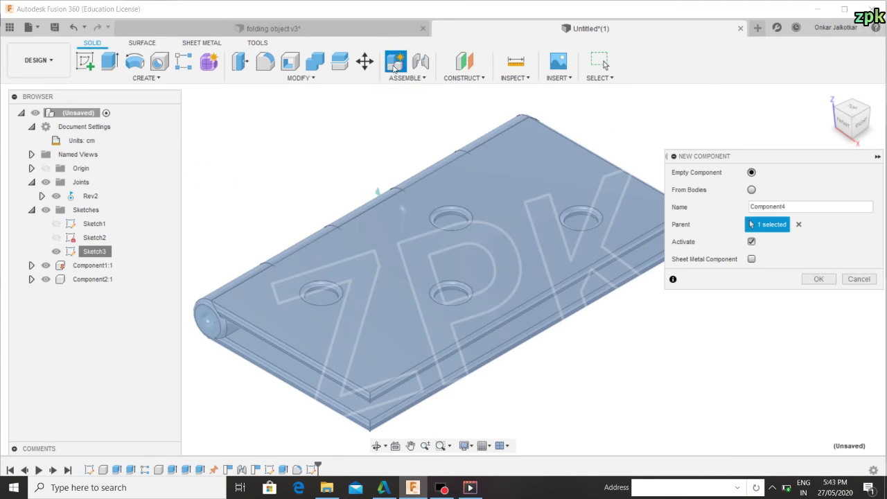
click(814, 277)
middle_drag(297, 159, 404, 192)
key(Escape)
scroll(319, 340, up, 2)
scroll(321, 340, up, 3)
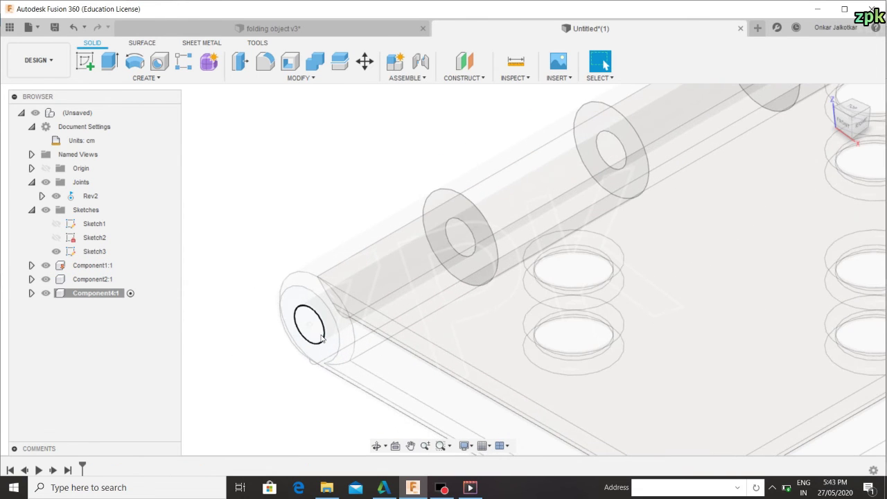
Step: Extrude the hole circle two-sided, 0.1 cm and 10.1 cm, as a new pin body
click(321, 338)
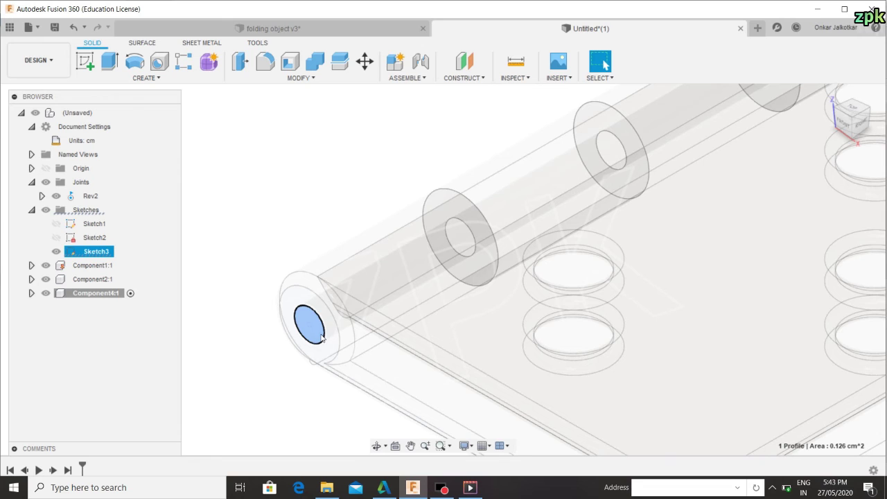
click(111, 60)
drag(309, 334, 300, 338)
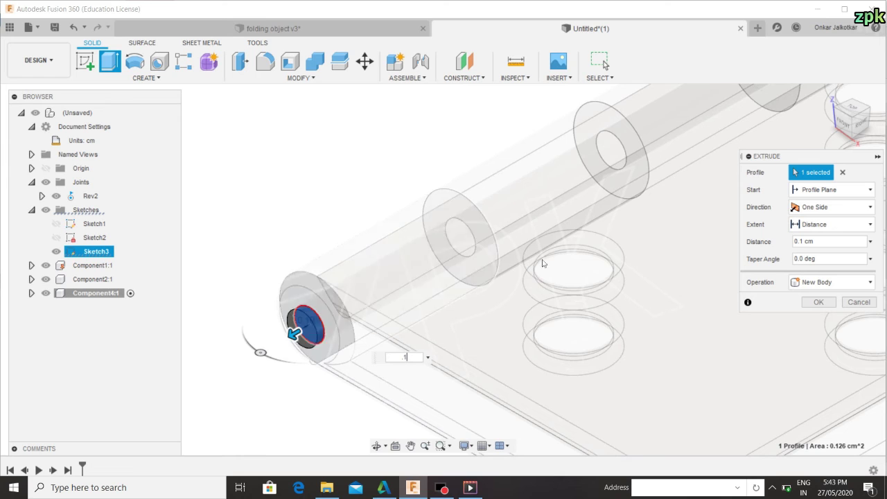
click(856, 207)
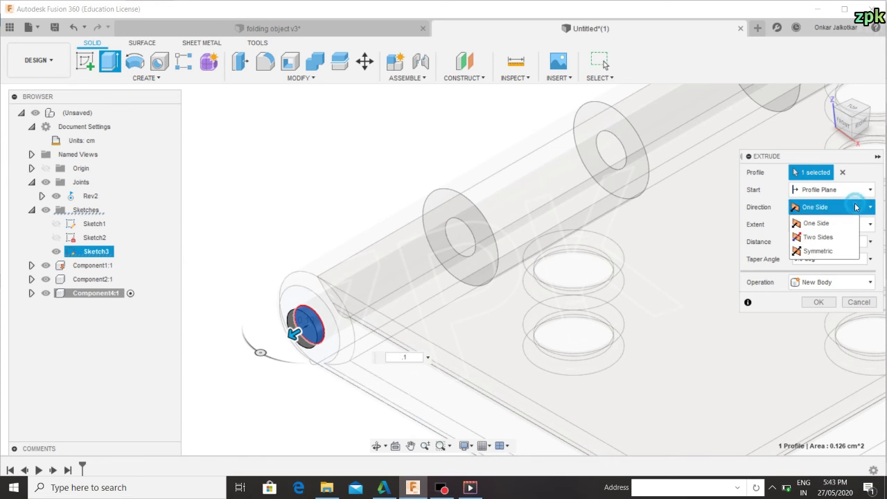
click(832, 237)
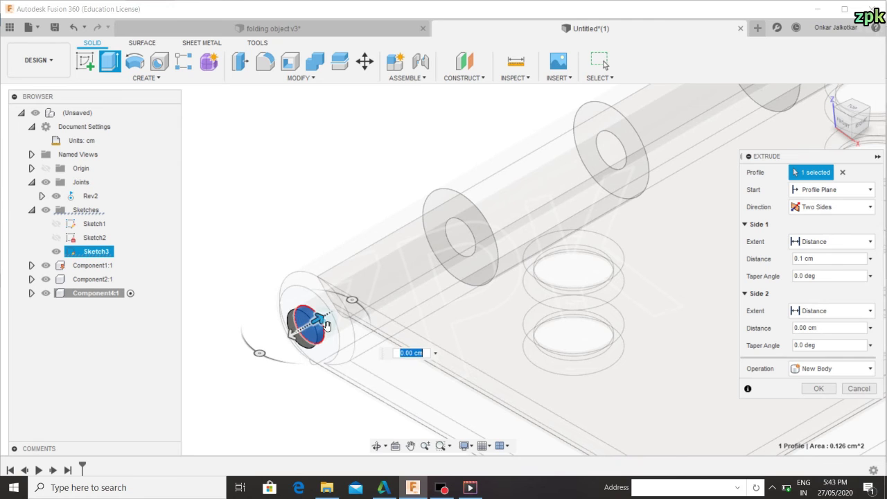
drag(326, 324, 409, 272)
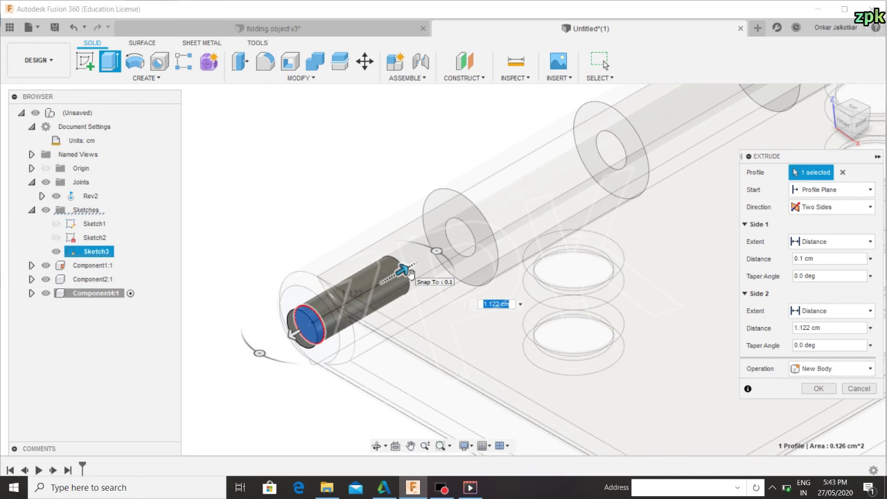
text(10.1)
key(Return)
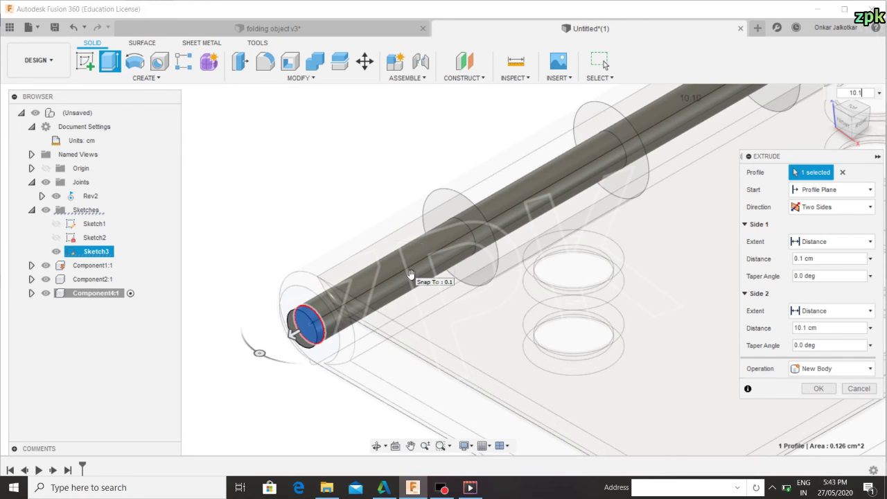
mouse_move(511, 282)
shift+middle_down()
mouse_move(520, 268)
mouse_move(561, 273)
mouse_move(501, 335)
shift+middle_up()
scroll(520, 269, down, 2)
scroll(564, 258, down, 3)
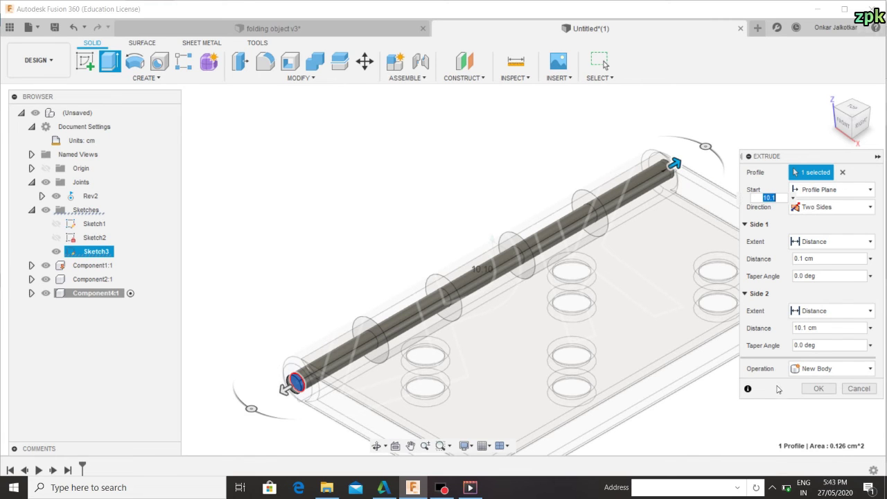
click(818, 388)
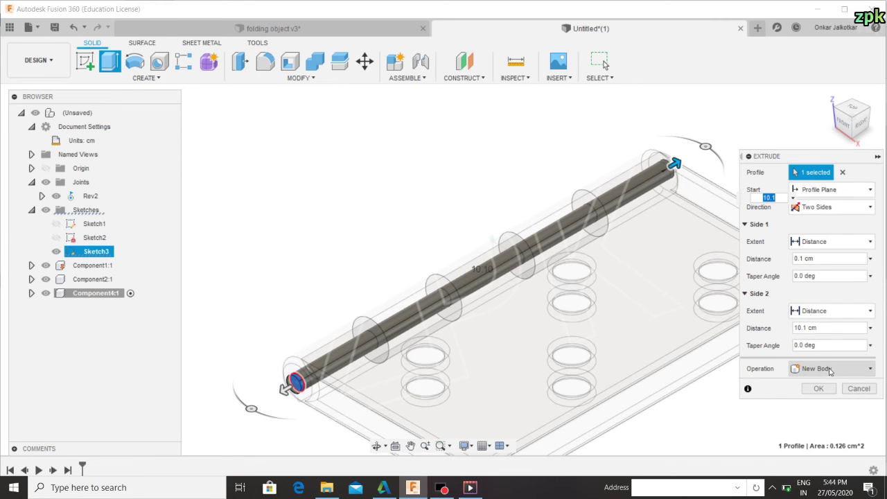
click(820, 389)
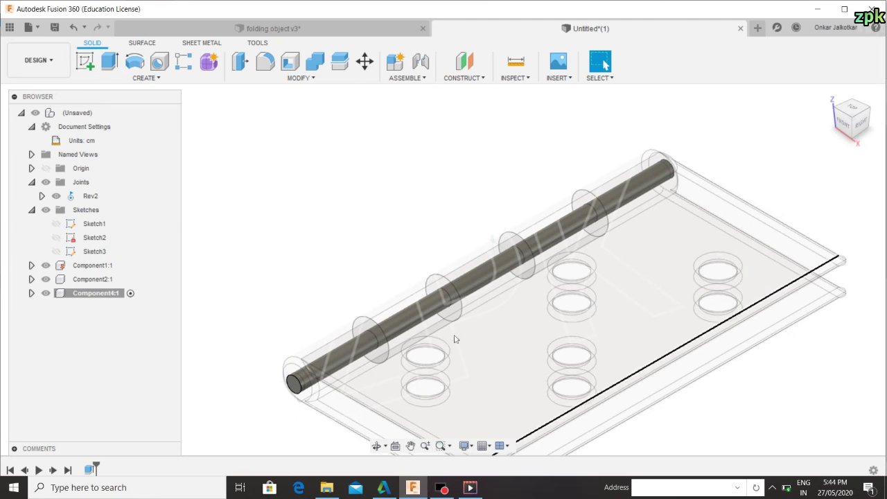
Step: Fillet the near and far end edges of the pin, then return to the Home view
click(271, 65)
scroll(298, 371, up, 5)
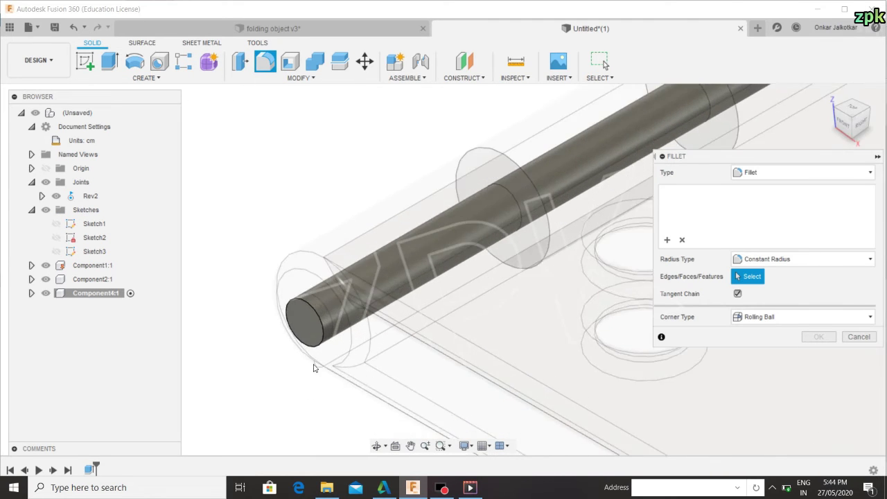
click(324, 309)
scroll(503, 255, down, 5)
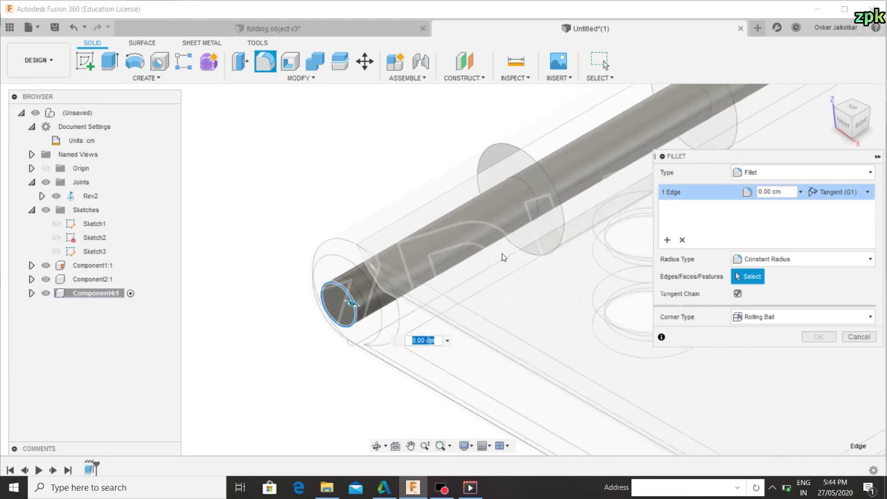
middle_drag(543, 189, 353, 362)
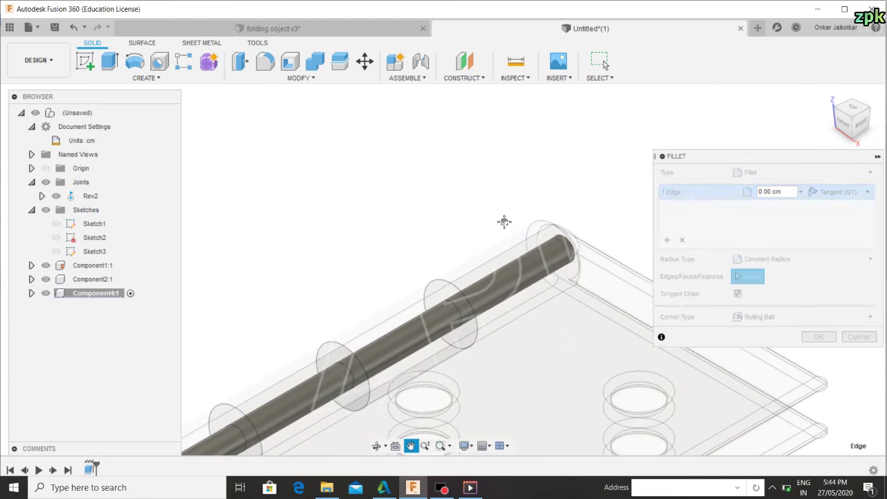
scroll(543, 239, down, 3)
scroll(533, 255, up, 3)
scroll(535, 243, up, 4)
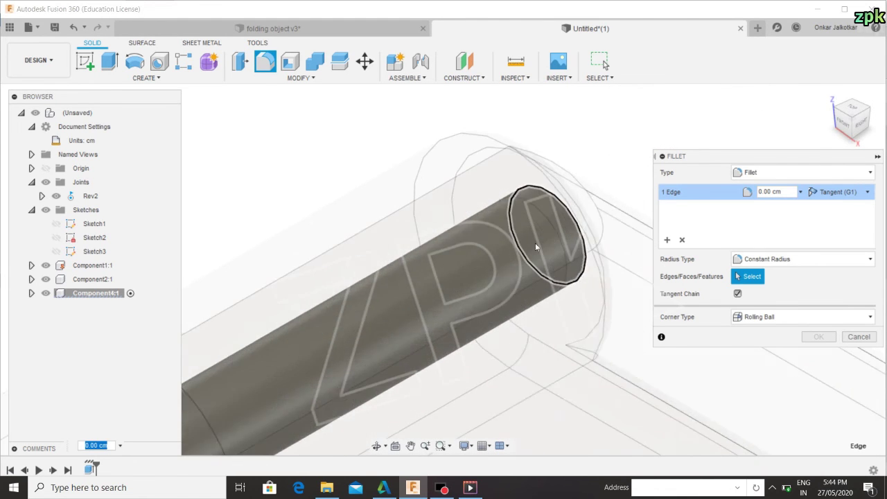
click(579, 216)
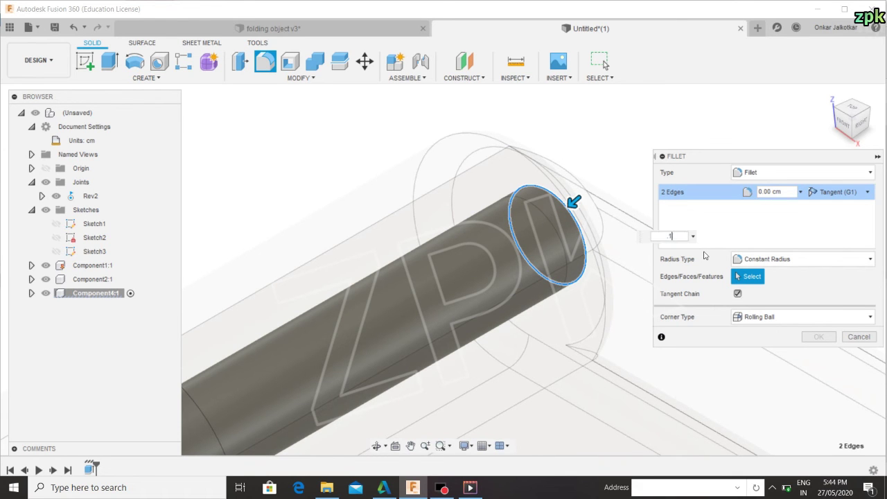
key(Return)
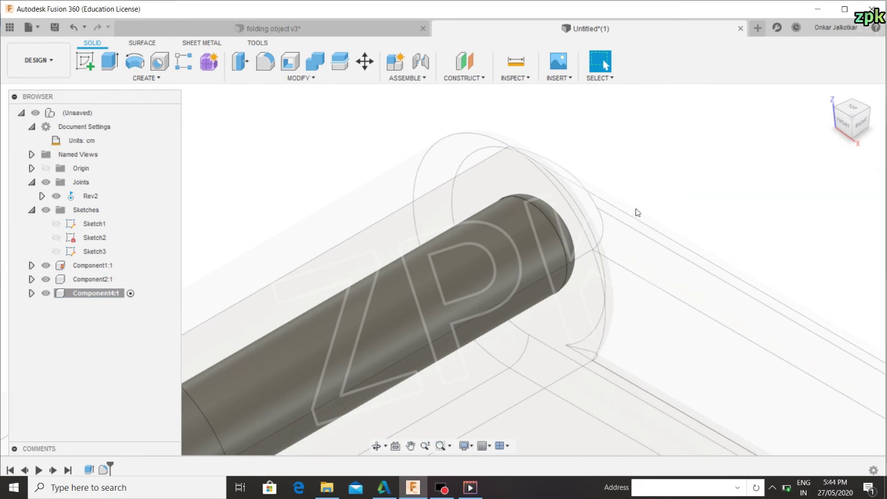
scroll(558, 237, up, 2)
scroll(558, 238, down, 2)
scroll(557, 239, down, 2)
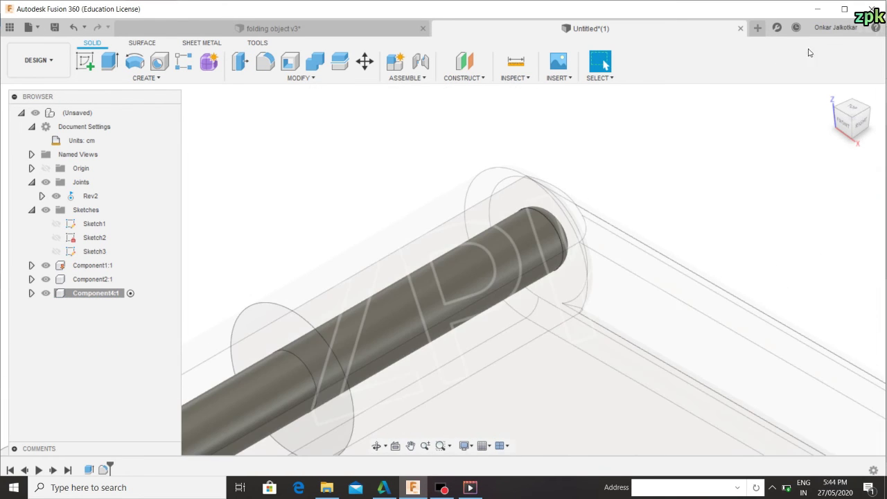
click(824, 95)
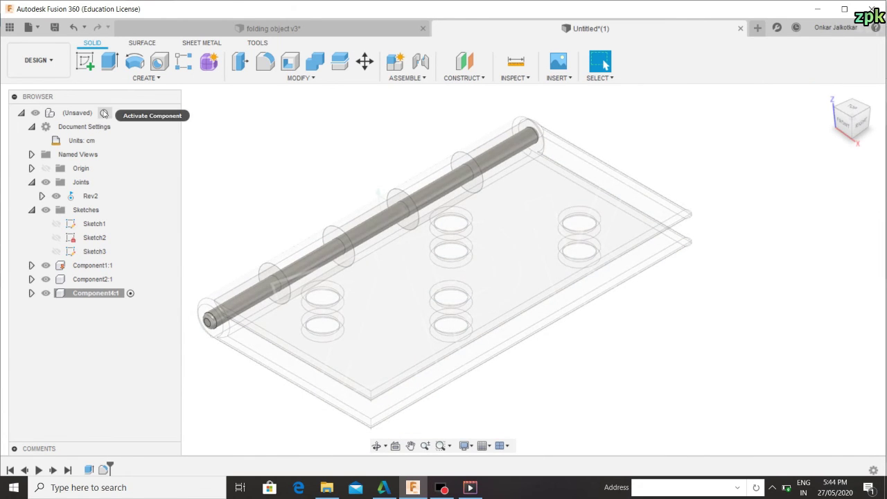
Step: Activate the root hinge assembly and swing the upper leaf open and closed
click(104, 113)
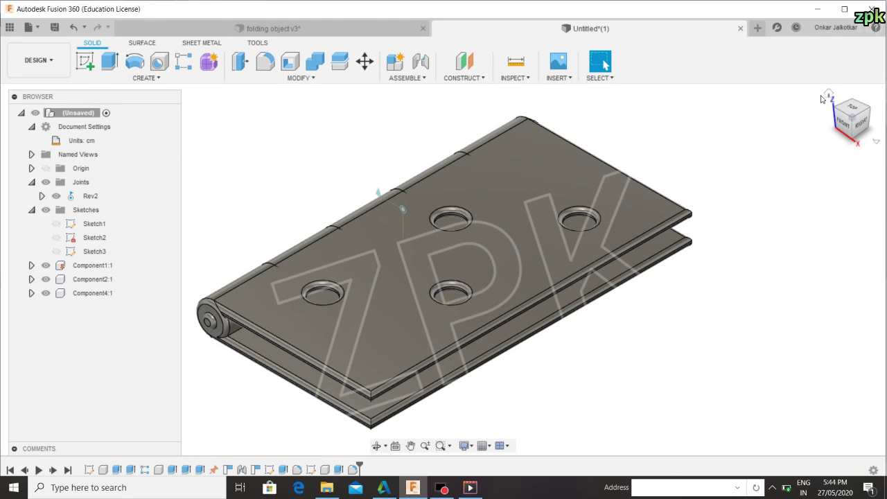
mouse_move(462, 189)
mouse_down()
mouse_move(366, 17)
mouse_move(646, 219)
mouse_up()
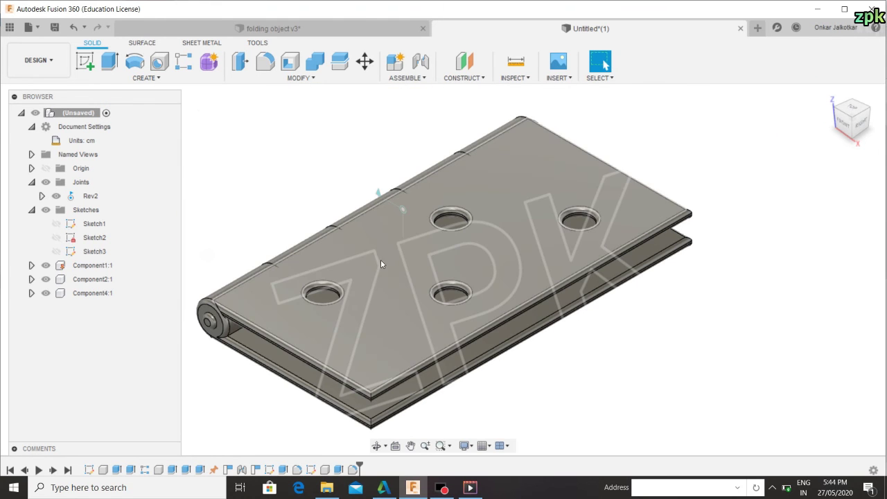
drag(392, 190, 214, 320)
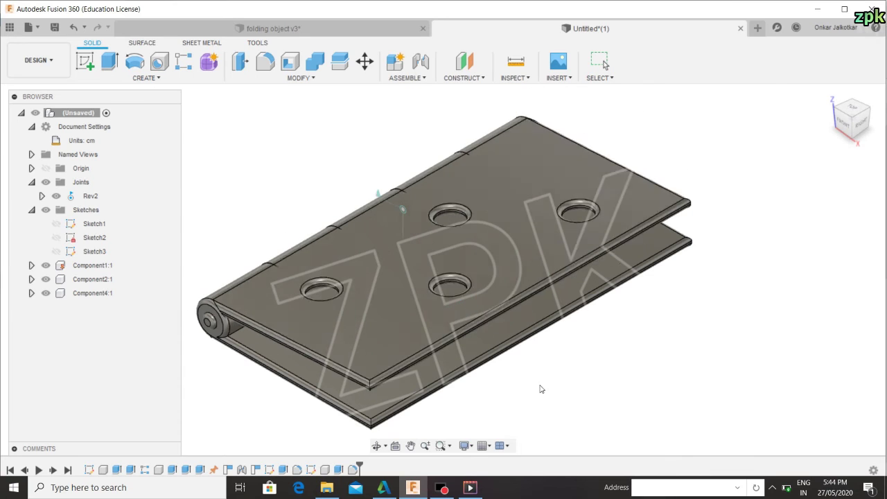
Step: Drag the loose pin out beside the knuckle, then restore its position
scroll(211, 323, up, 1)
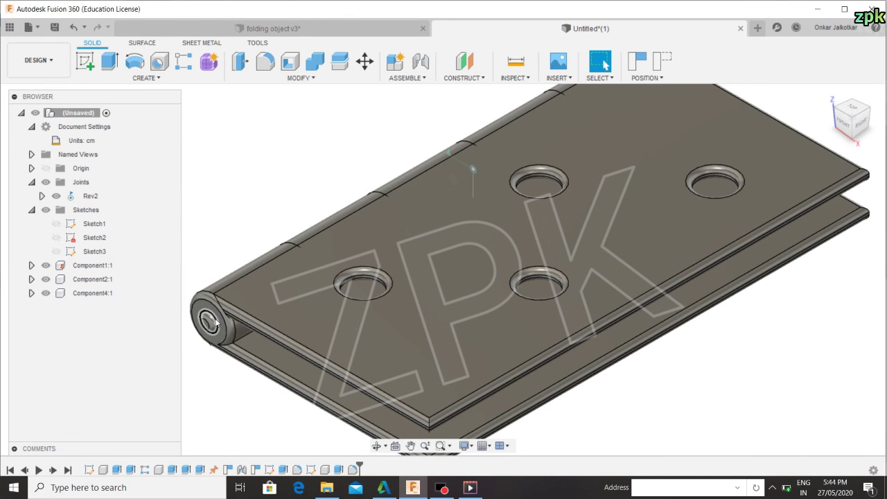
scroll(208, 327, up, 1)
scroll(205, 333, up, 1)
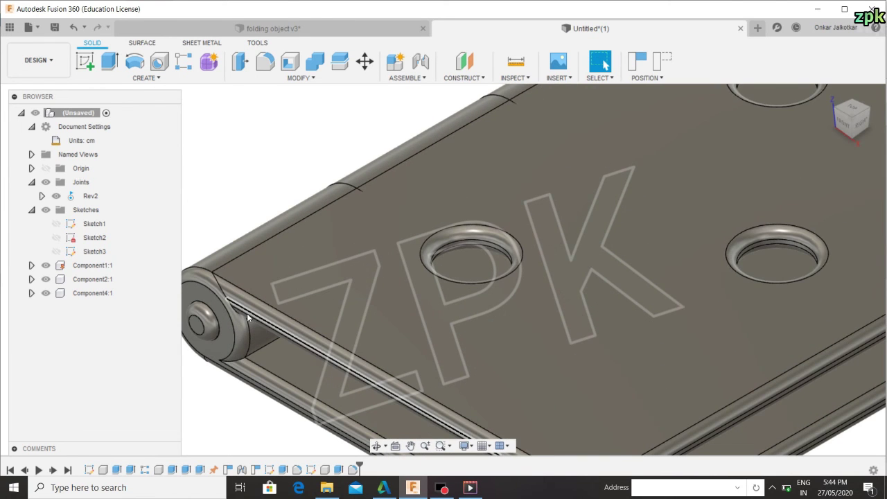
middle_drag(204, 335, 386, 298)
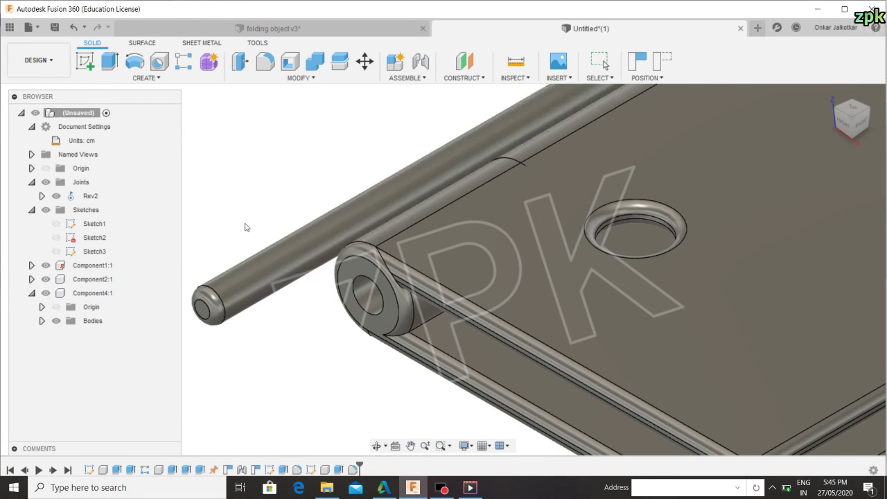
mouse_move(279, 240)
mouse_down()
mouse_move(308, 253)
mouse_move(332, 314)
mouse_move(304, 223)
mouse_up()
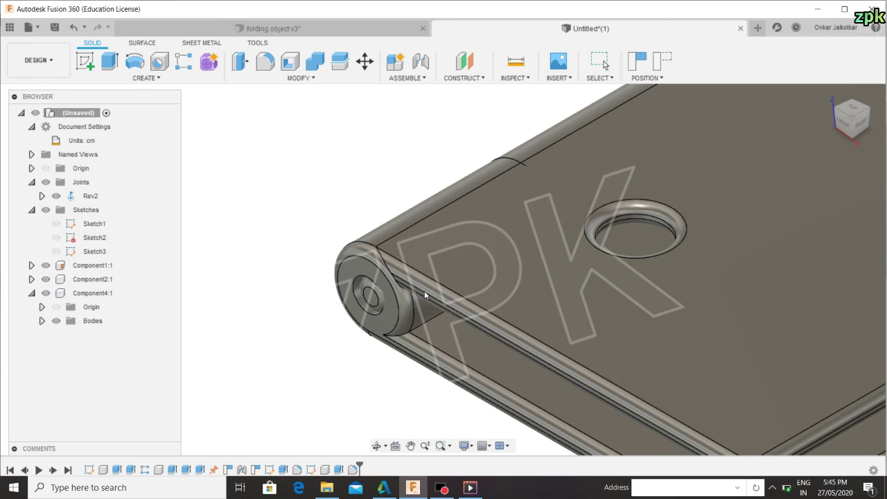
click(660, 61)
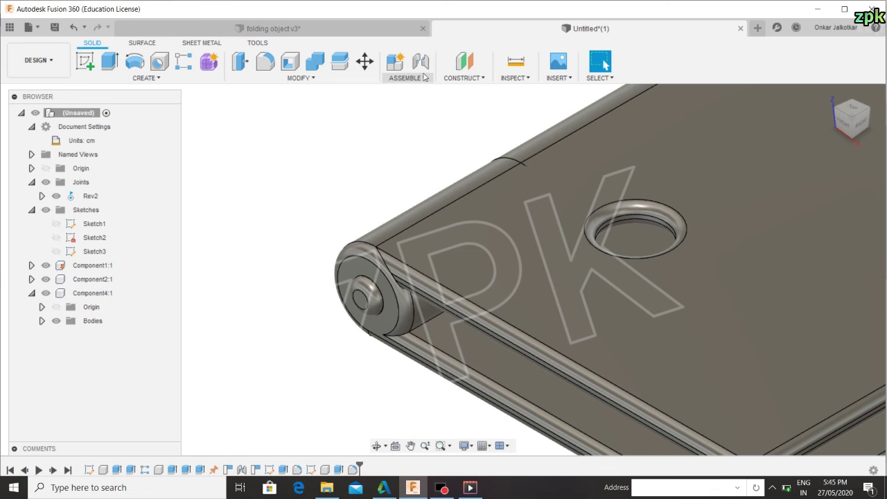
Step: Start an as-built joint with the pin as the first component
click(424, 78)
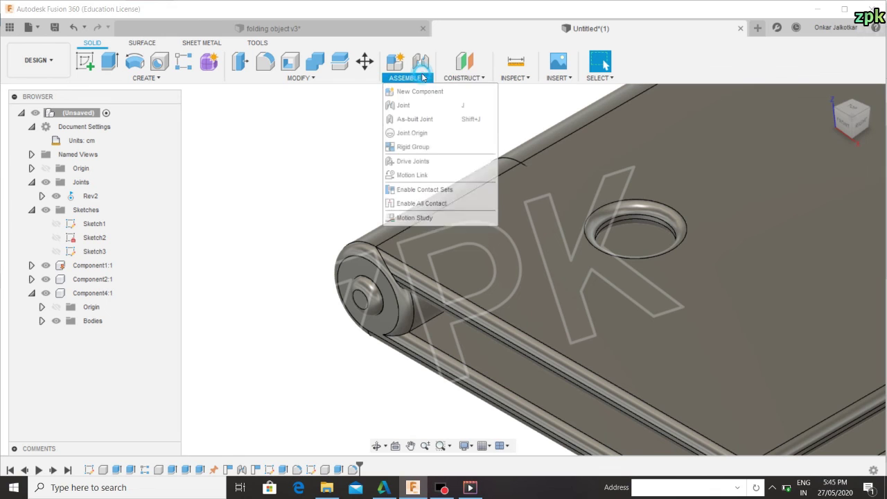
click(423, 122)
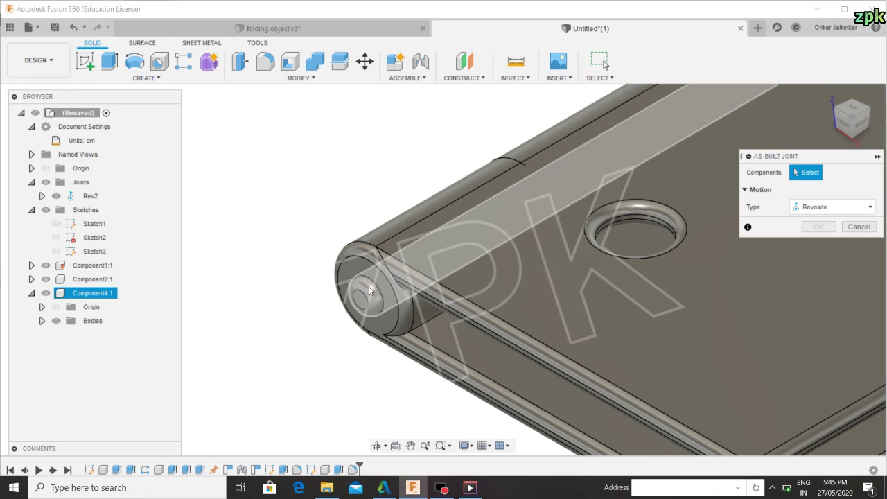
click(369, 289)
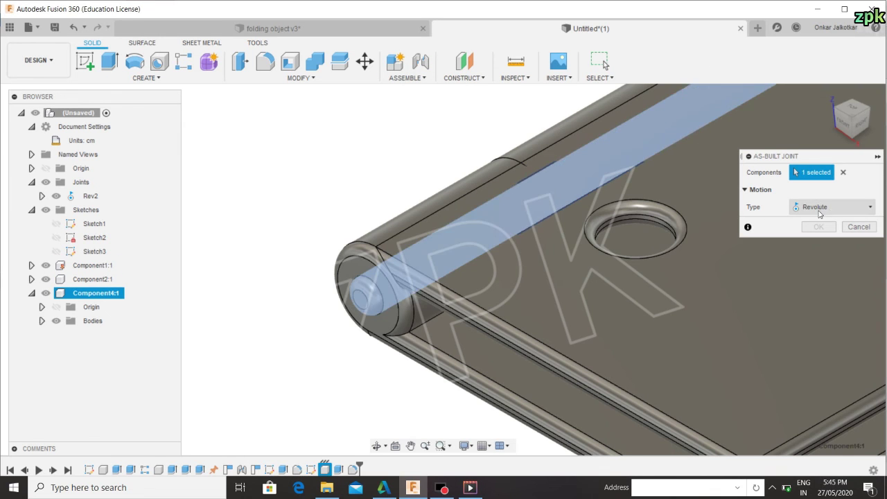
click(869, 208)
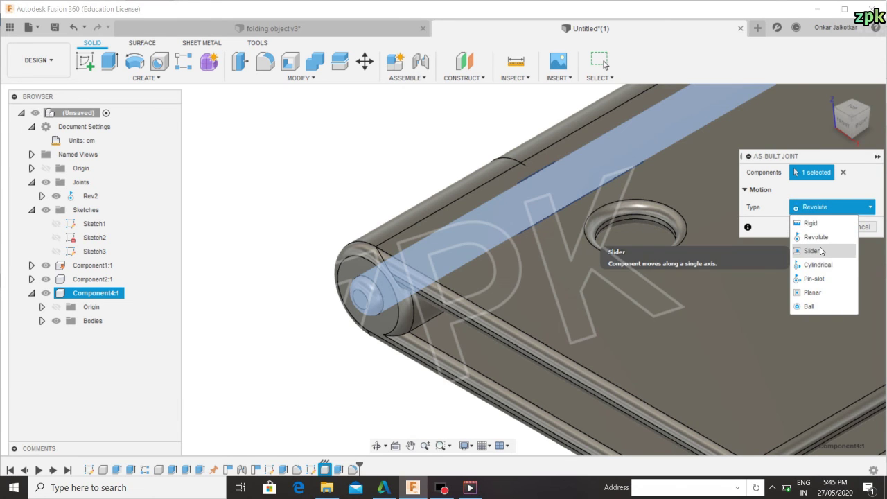
click(820, 252)
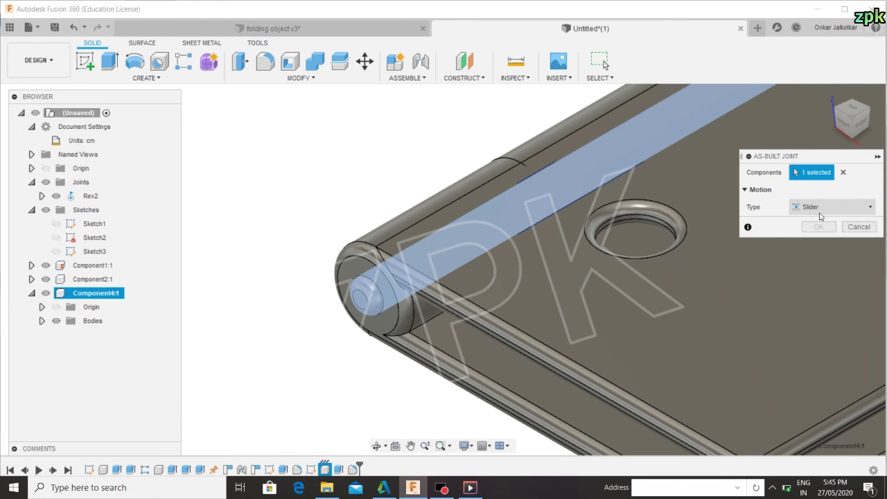
click(820, 210)
click(821, 224)
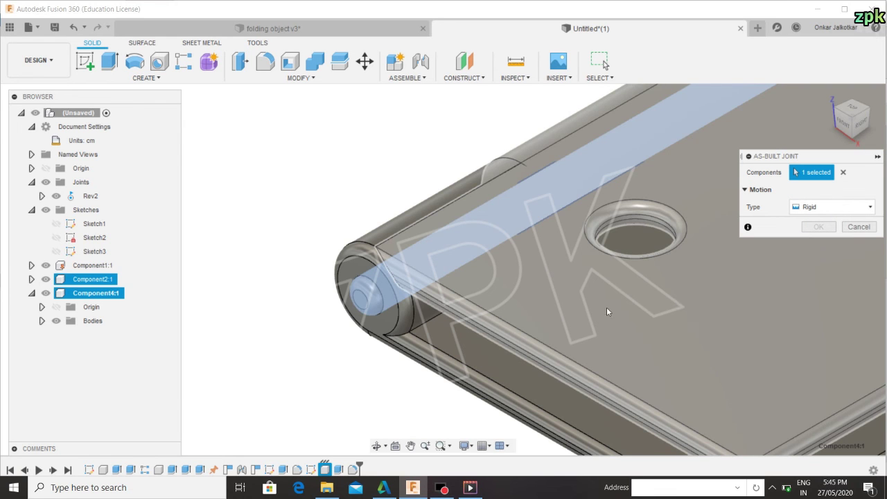
Step: Join the pin to the hinge leaf as a Slider positioned at the pin end
click(483, 353)
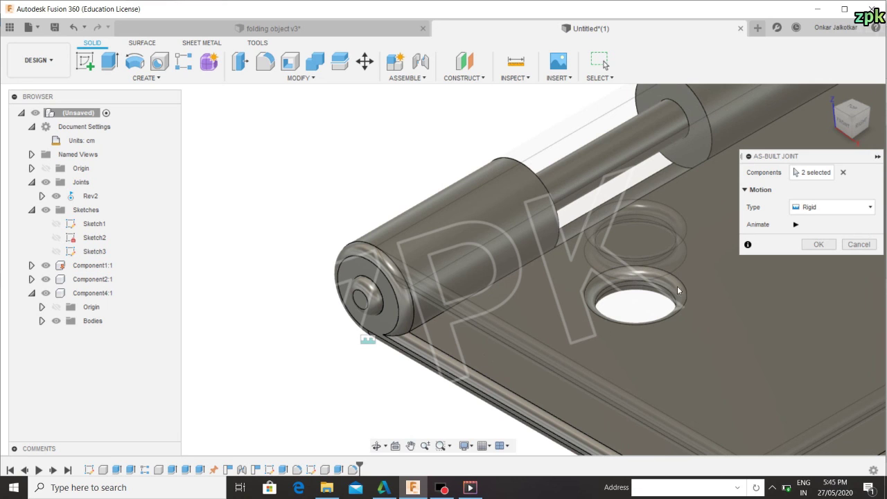
click(809, 209)
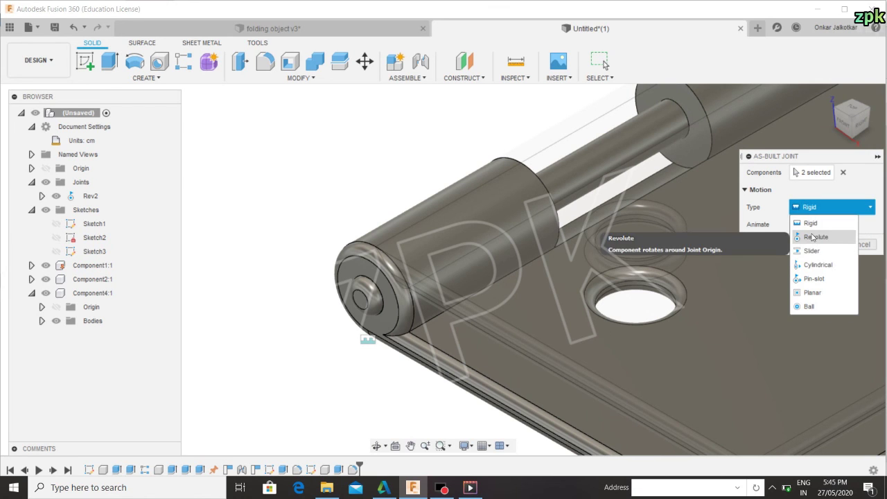
click(818, 252)
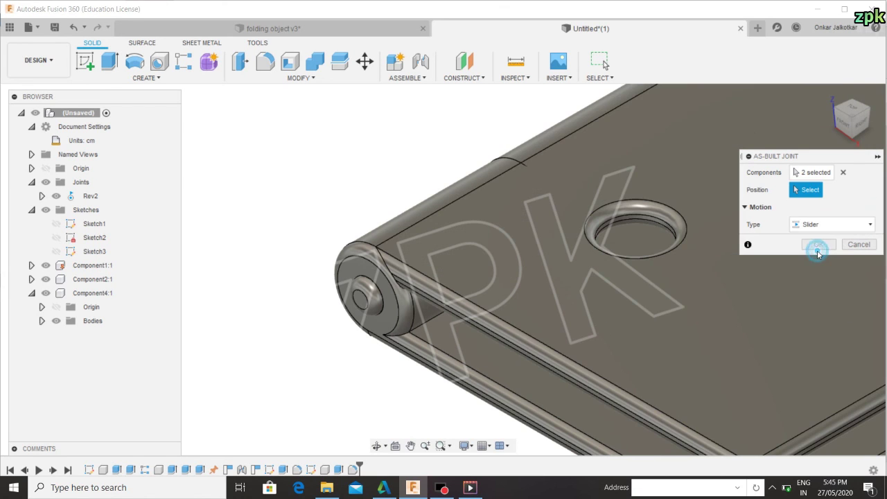
click(375, 298)
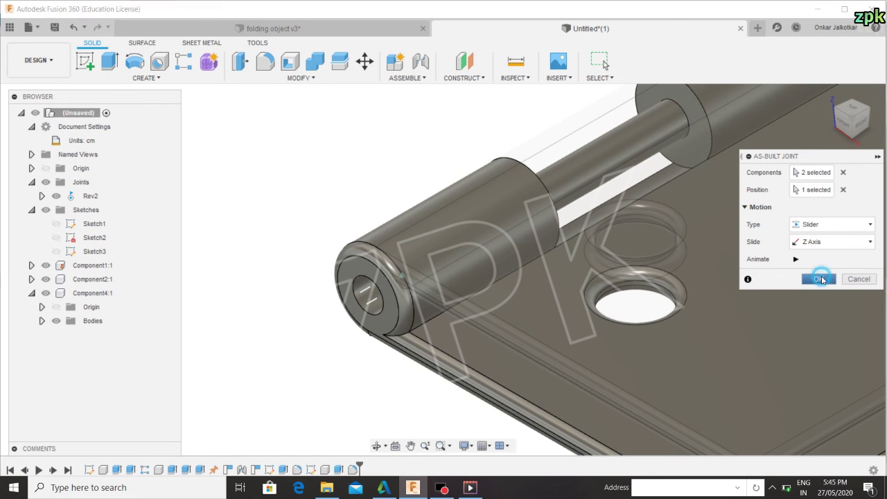
click(820, 278)
scroll(584, 234, down, 3)
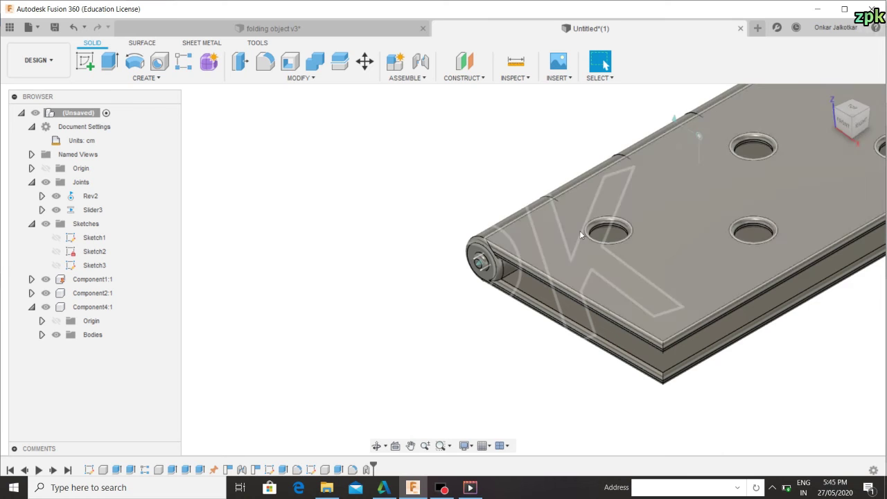
scroll(580, 230, down, 2)
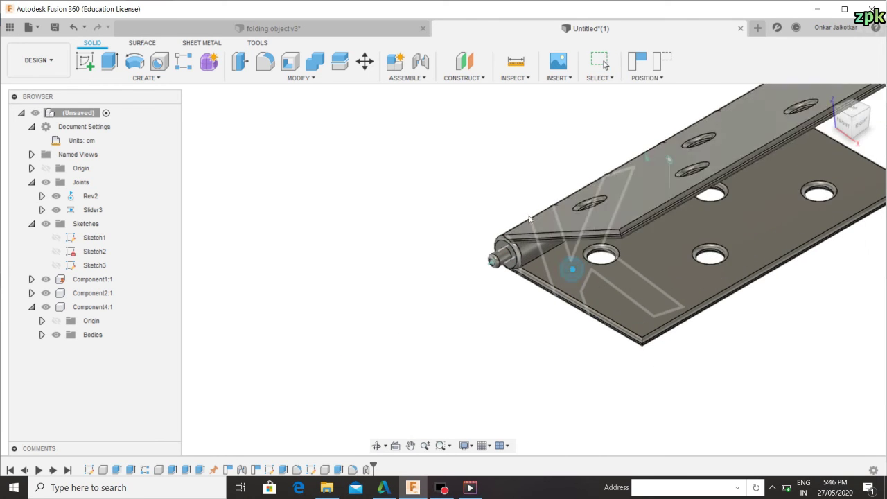
key(Escape)
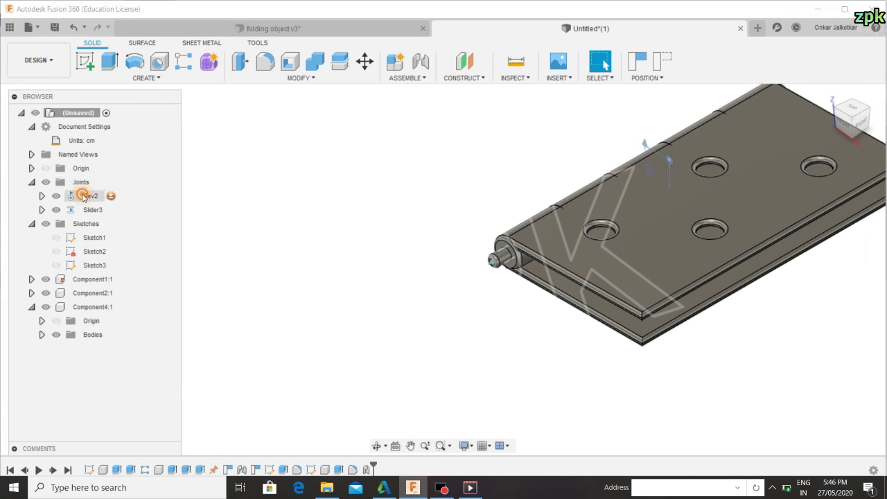
Step: Animate the Rev2 joint from the Home view, then stop the animation
right_click(85, 198)
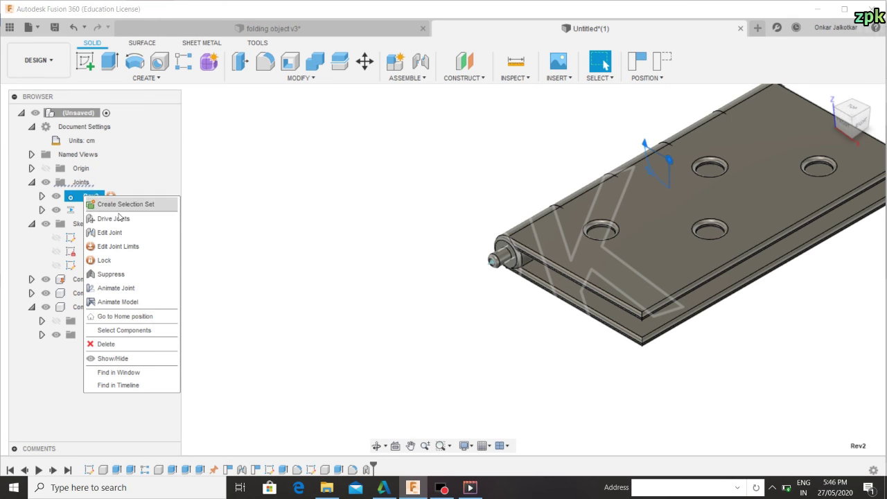
click(123, 302)
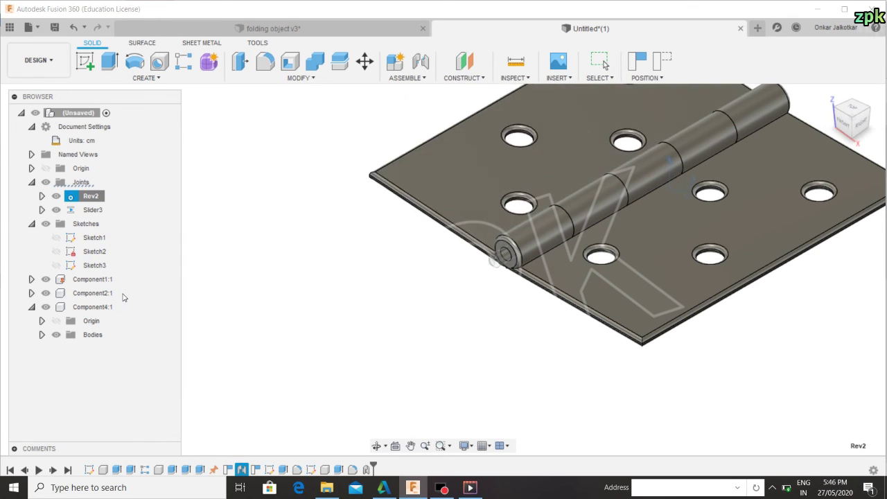
click(829, 94)
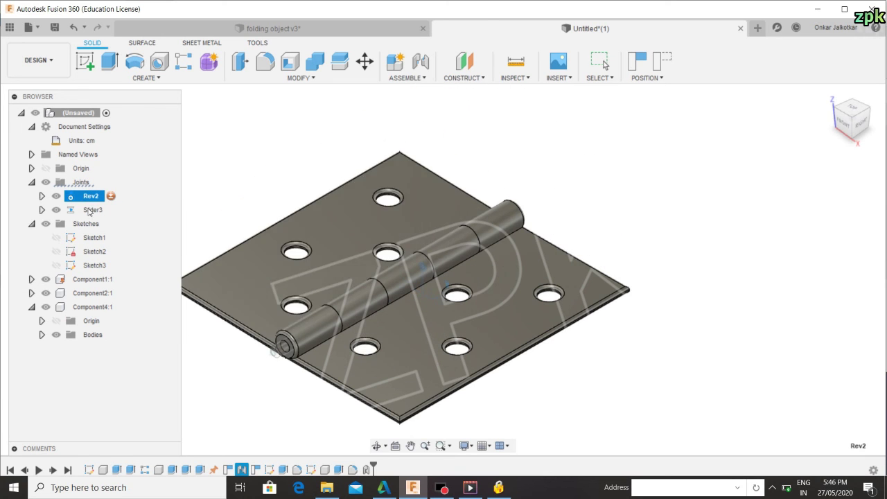
click(31, 306)
click(32, 224)
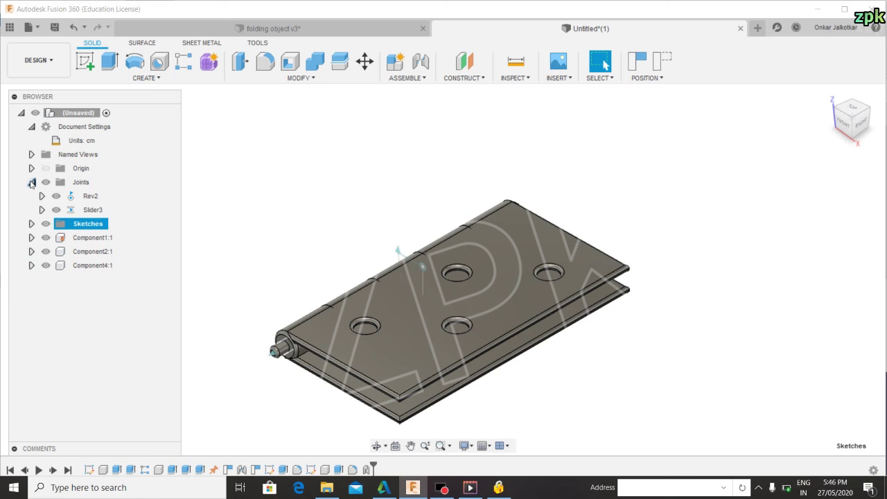
Step: Animate the Slider3 joint, then end the animation with a click and Escape
right_click(85, 210)
click(121, 303)
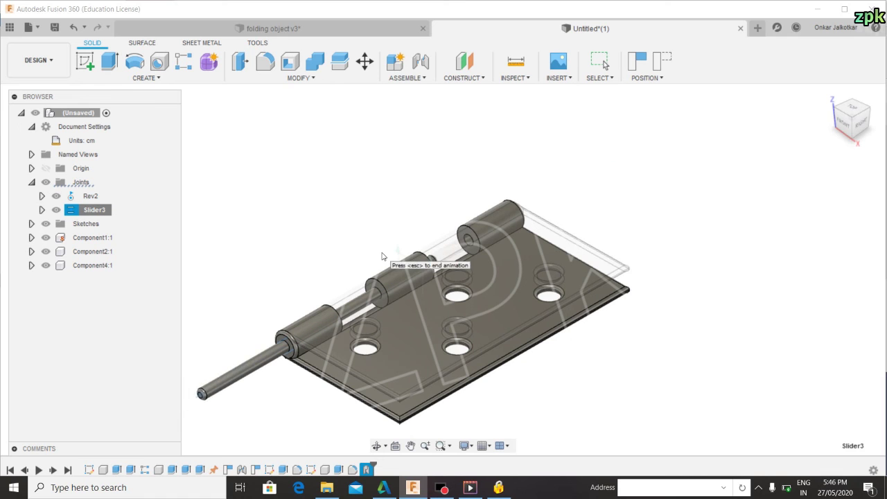
click(312, 223)
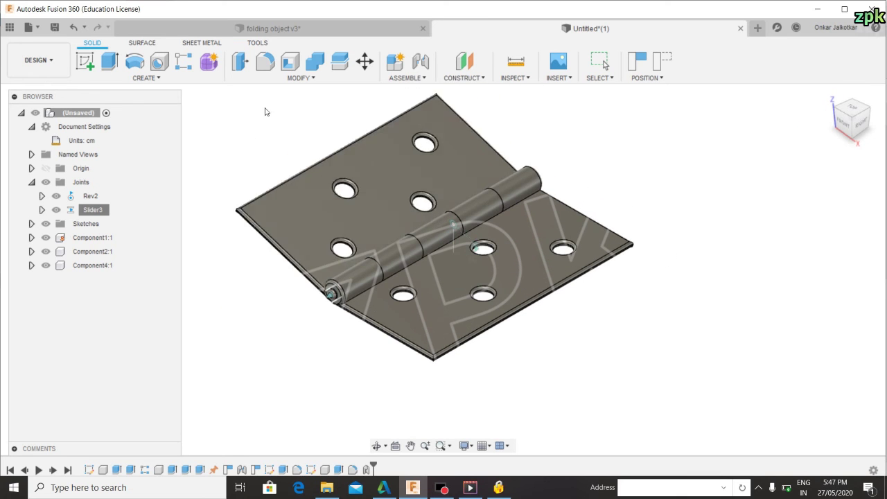
key(Escape)
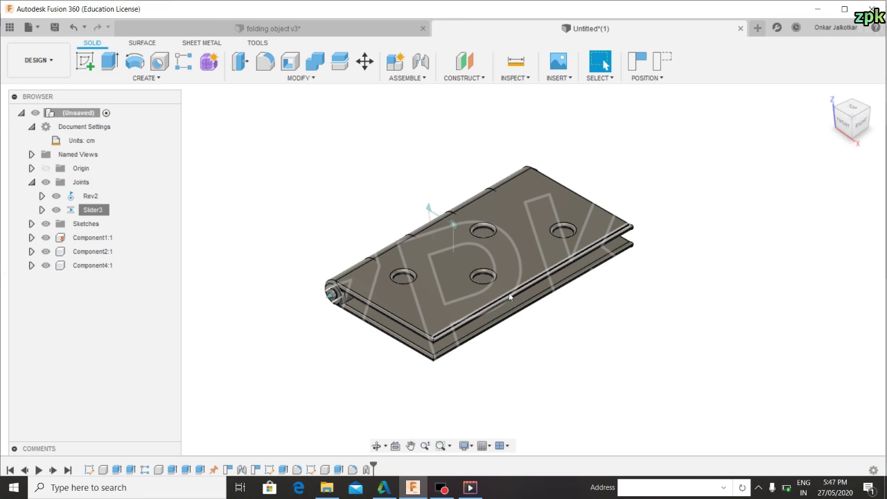